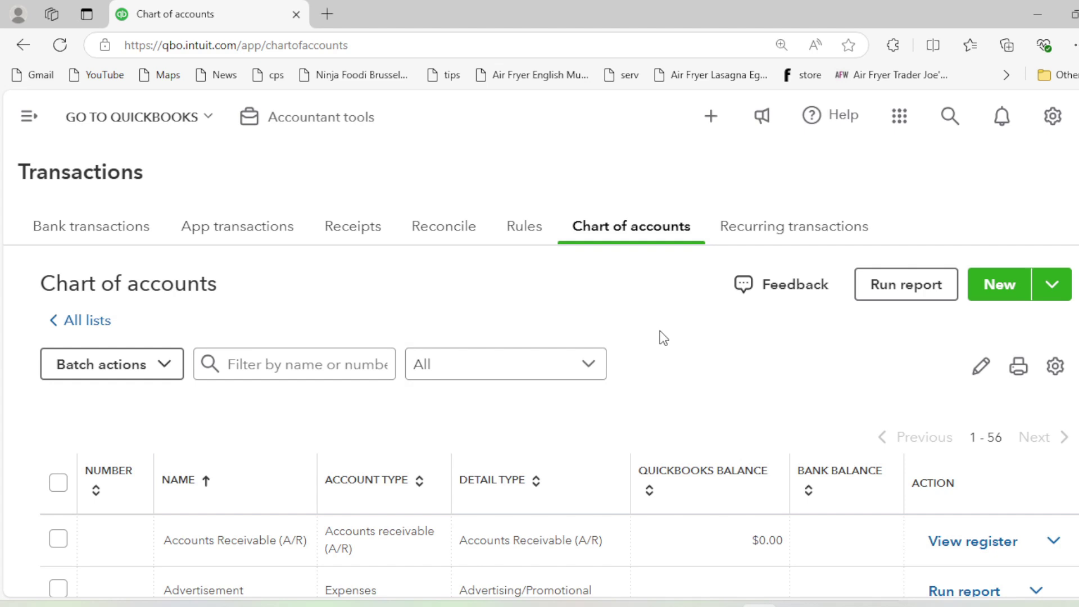
Review the opening balances in the PDF before returning to the chart of accounts.
{"action": "scroll", "coordinate": [660, 331], "scroll_direction": "down", "scroll_amount": 3}
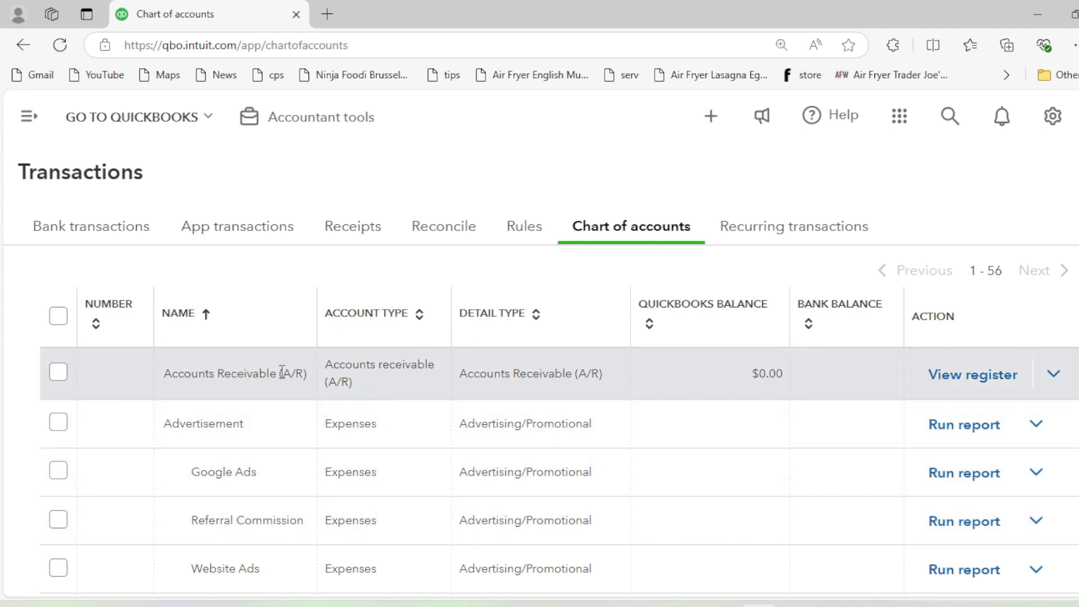
{"action": "scroll", "coordinate": [518, 373], "scroll_direction": "down", "scroll_amount": 4}
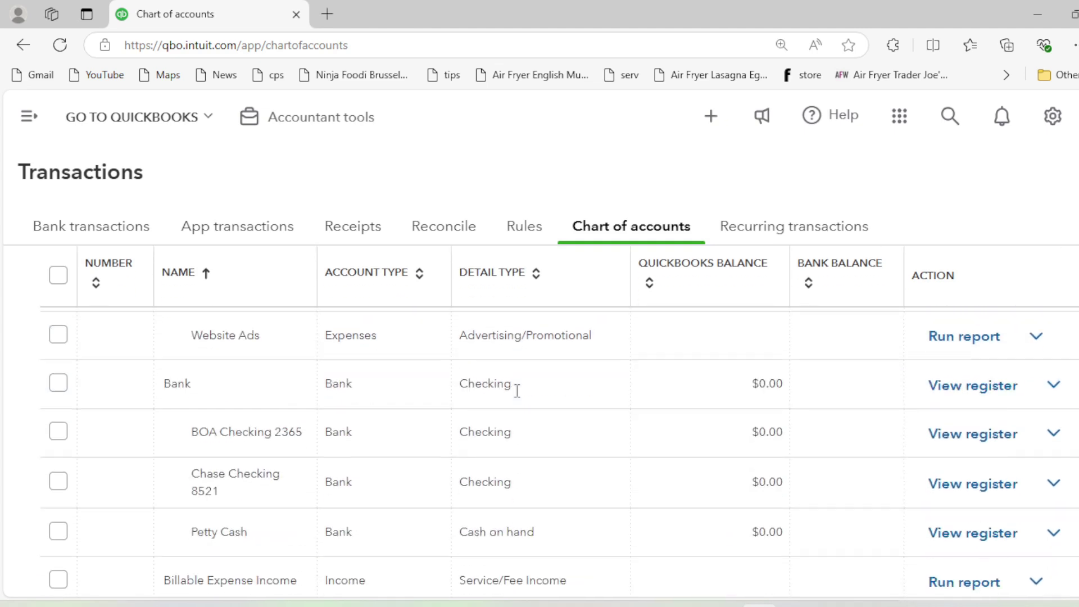
{"action": "scroll", "coordinate": [517, 392], "scroll_direction": "down", "scroll_amount": 2}
{"action": "scroll", "coordinate": [517, 399], "scroll_direction": "up", "scroll_amount": 3}
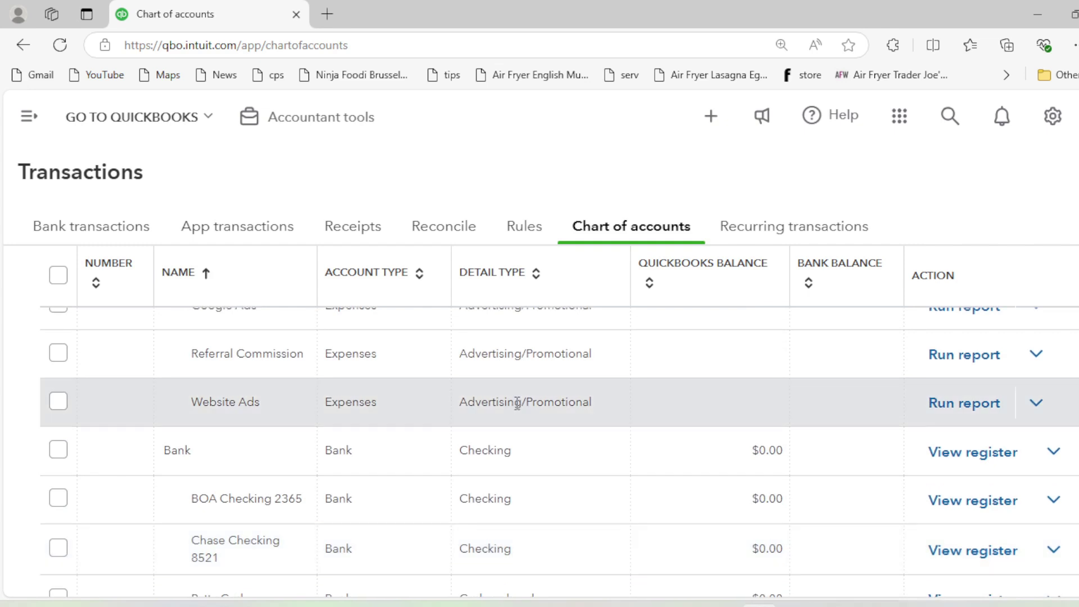
{"action": "scroll", "coordinate": [518, 403], "scroll_direction": "up", "scroll_amount": 5}
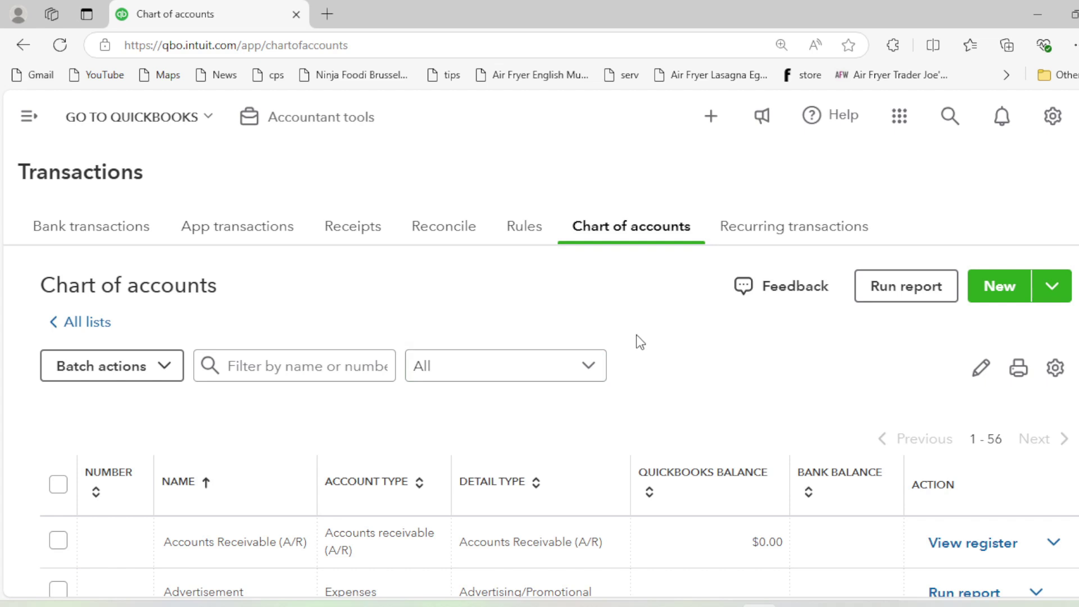
{"action": "scroll", "coordinate": [637, 335], "scroll_direction": "down", "scroll_amount": 3}
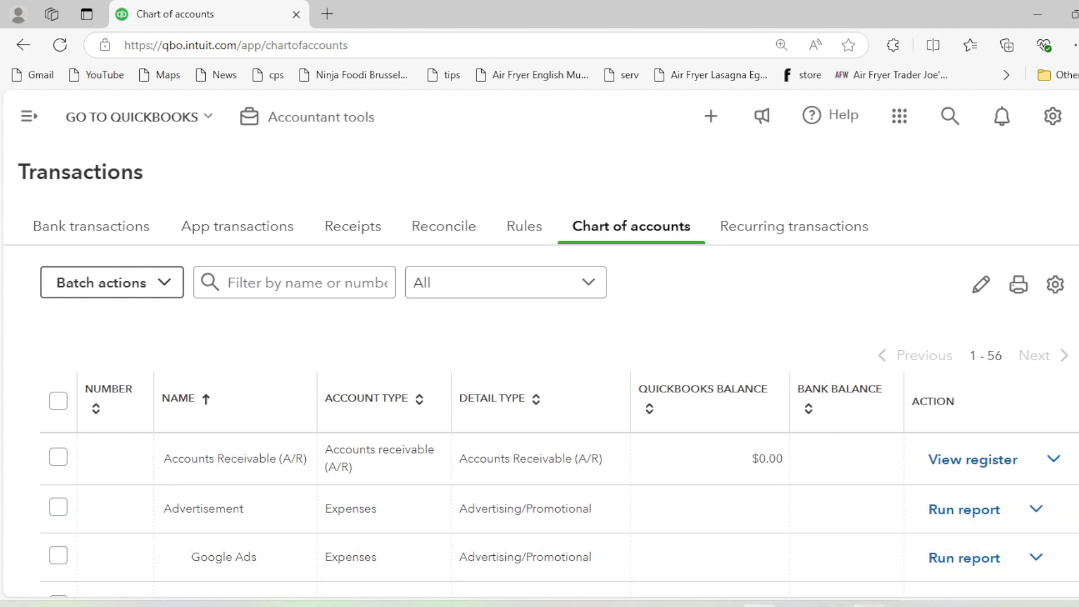
{"action": "mouse_move", "coordinate": [869, 604]}
{"action": "left_click", "coordinate": [869, 495]}
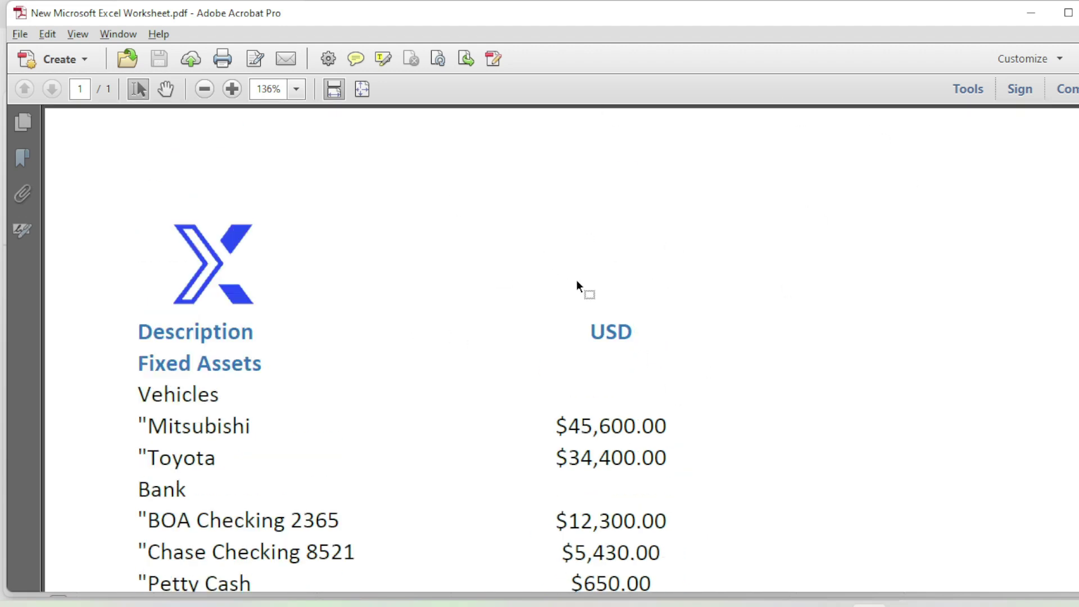
{"action": "scroll", "coordinate": [577, 286], "scroll_direction": "down", "scroll_amount": 2}
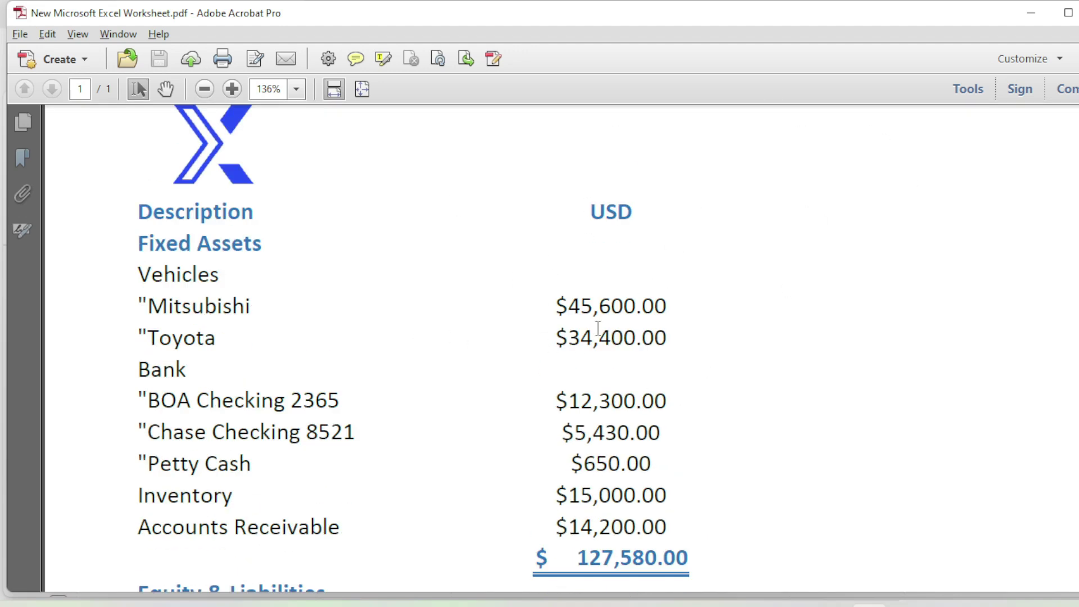
{"action": "scroll", "coordinate": [388, 310], "scroll_direction": "up", "scroll_amount": 1}
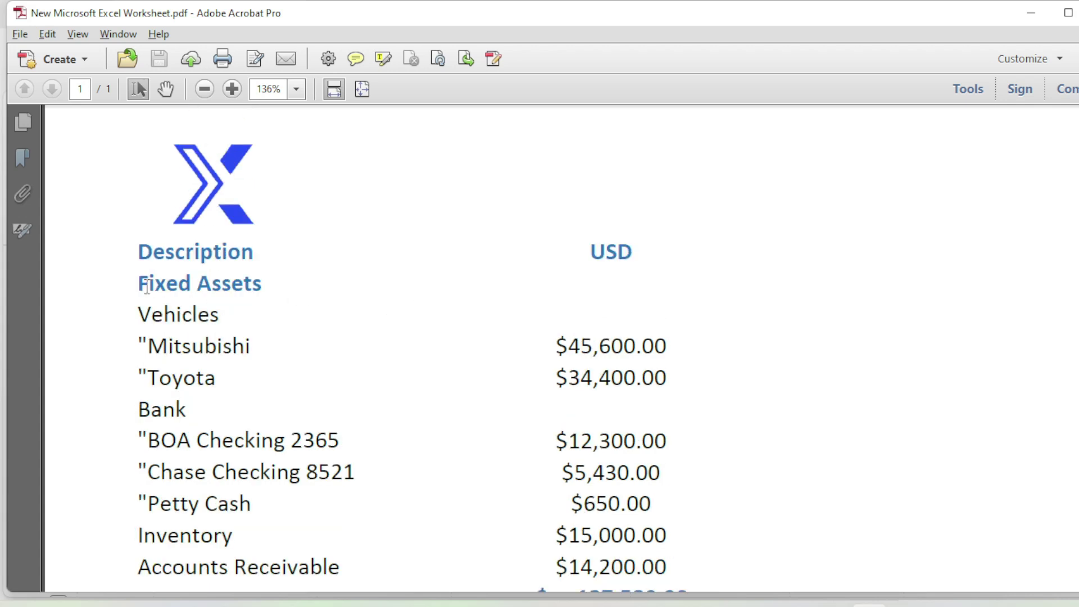
{"action": "scroll", "coordinate": [500, 281], "scroll_direction": "down", "scroll_amount": 3}
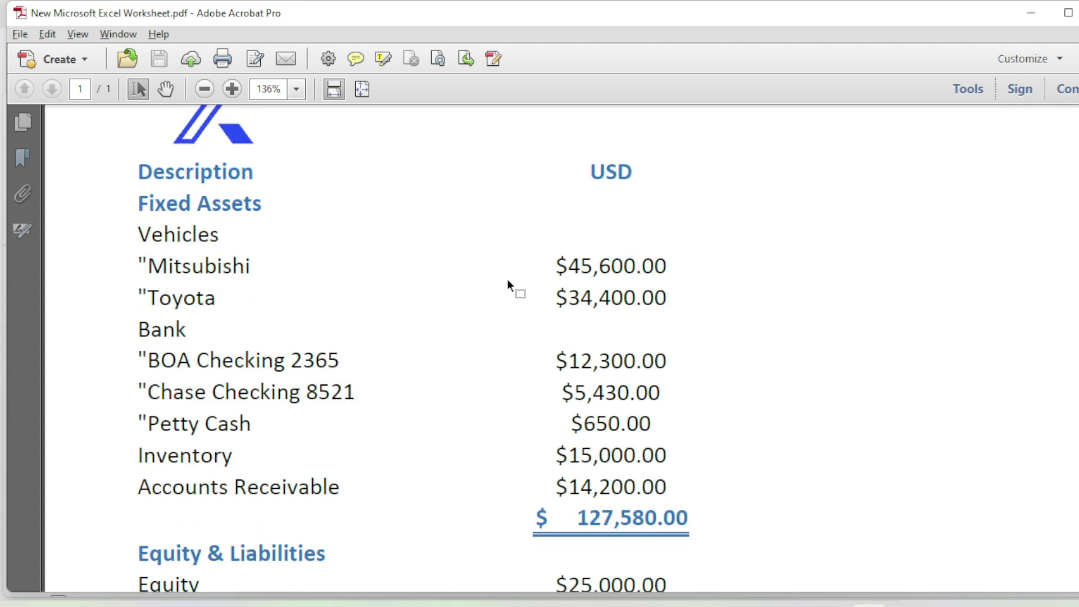
{"action": "scroll", "coordinate": [444, 304], "scroll_direction": "down", "scroll_amount": 5}
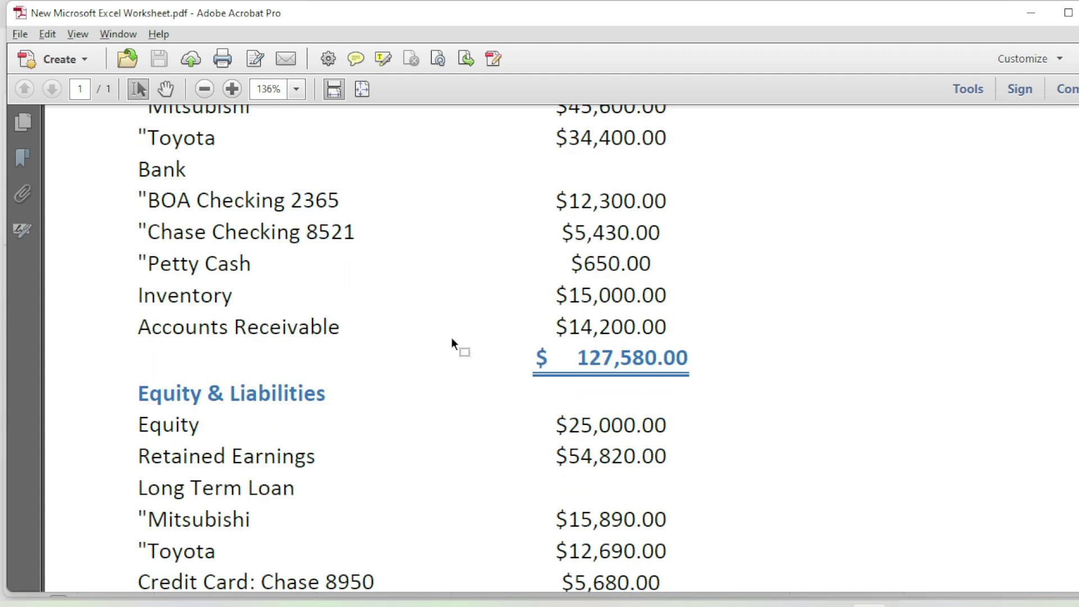
{"action": "scroll", "coordinate": [478, 488], "scroll_direction": "down", "scroll_amount": 1}
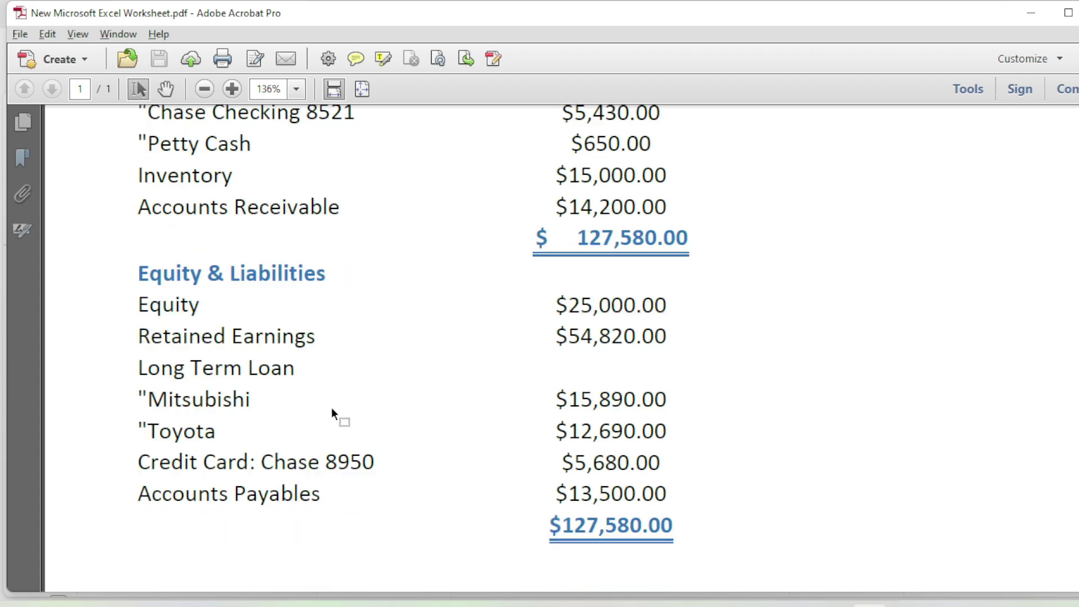
{"action": "scroll", "coordinate": [525, 410], "scroll_direction": "up", "scroll_amount": 6}
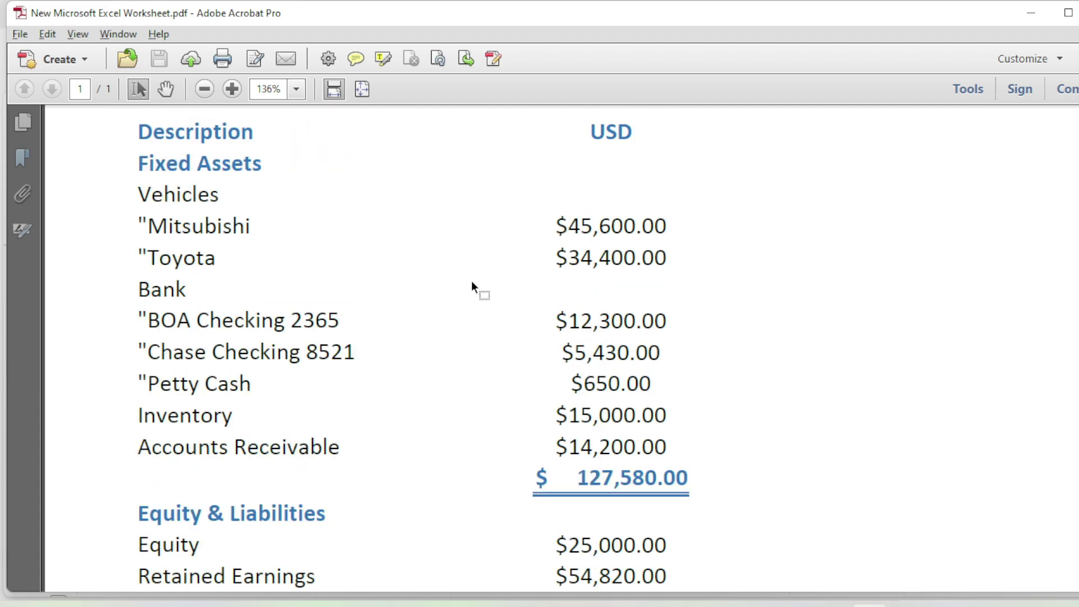
{"action": "scroll", "coordinate": [476, 349], "scroll_direction": "up", "scroll_amount": 2}
{"action": "left_click", "coordinate": [673, 344]}
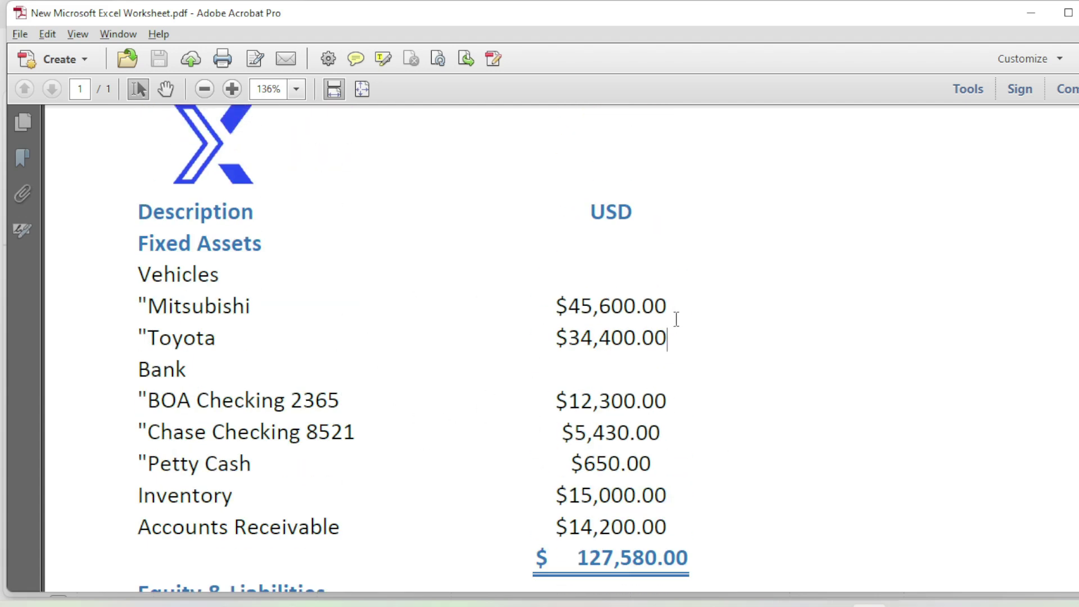
{"action": "key", "text": "alt+Tab"}
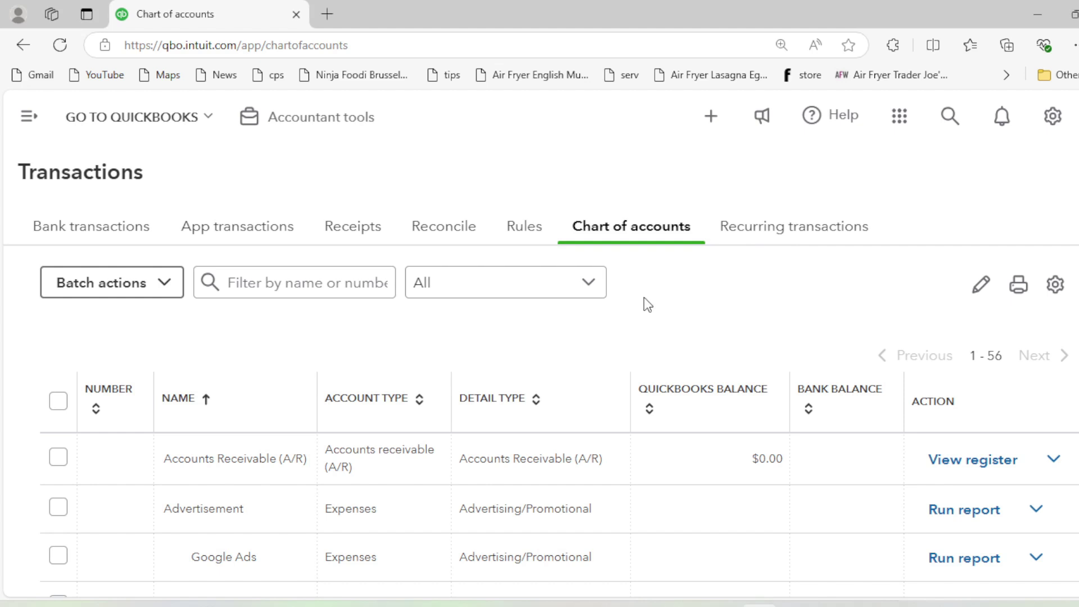
{"action": "scroll", "coordinate": [641, 303], "scroll_direction": "down", "scroll_amount": 1}
{"action": "scroll", "coordinate": [700, 376], "scroll_direction": "up", "scroll_amount": 2}
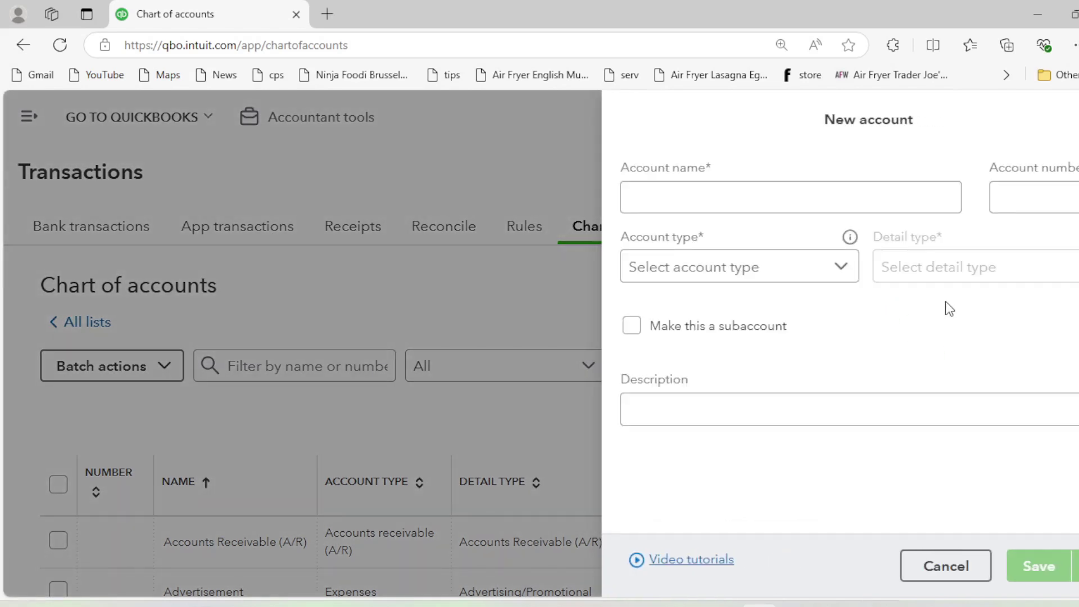
Name the new account Chase Ch 5896, type Bank, detail Checking, as a Bank subaccount.
{"action": "left_click", "coordinate": [737, 206]}
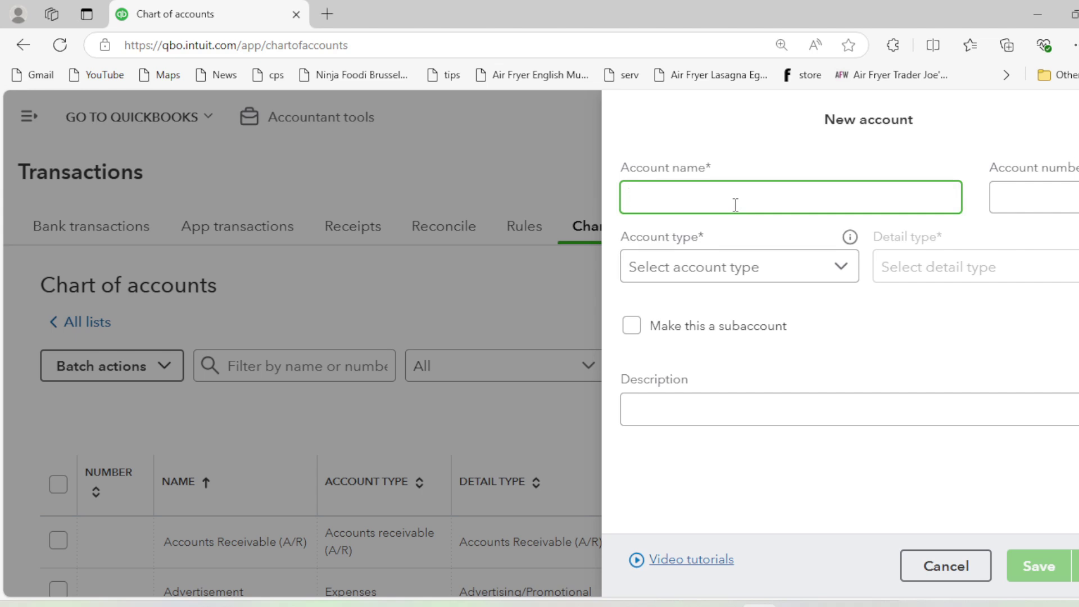
{"action": "type", "text": "Bank"}
{"action": "left_click", "coordinate": [723, 268]}
{"action": "left_click", "coordinate": [702, 380]}
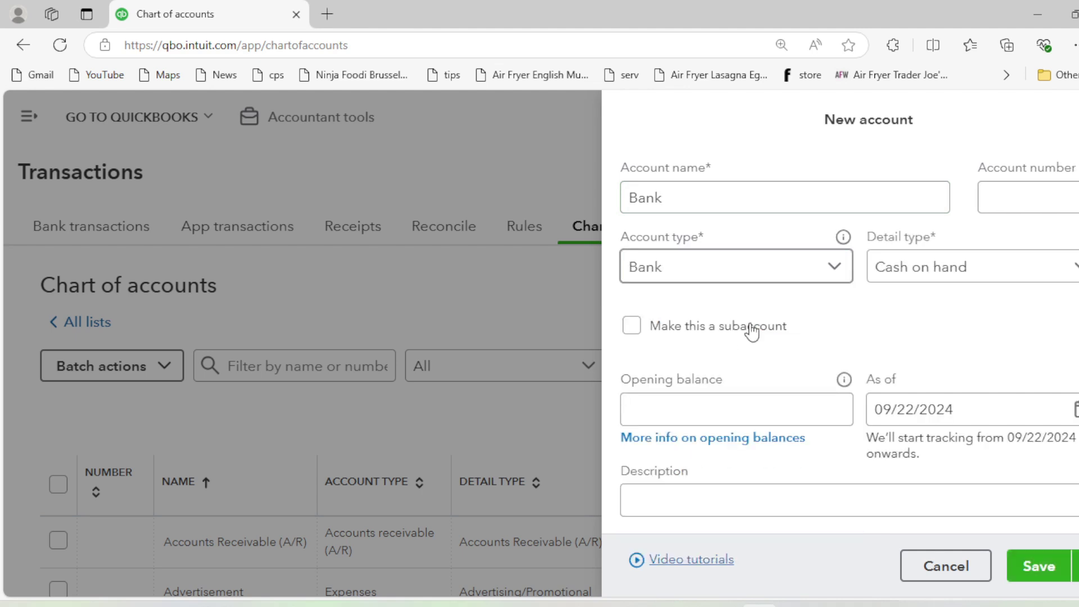
{"action": "left_click_drag", "start_coordinate": [666, 197], "coordinate": [609, 201]}
{"action": "type", "text": "Chase"}
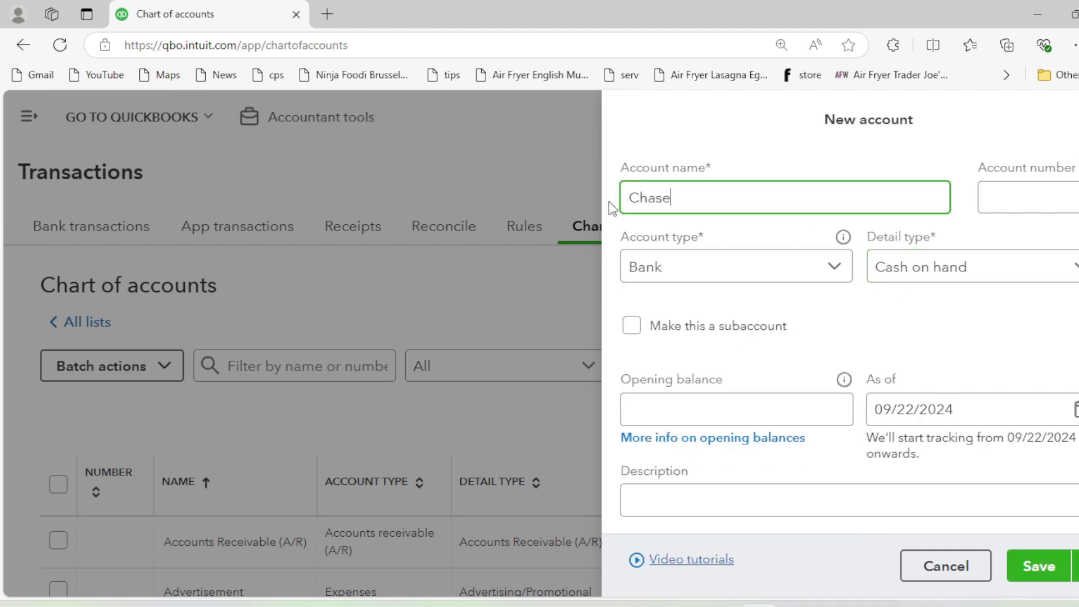
{"action": "type", "text": " Ch 5896"}
{"action": "left_click", "coordinate": [945, 288]}
{"action": "left_click", "coordinate": [950, 341]}
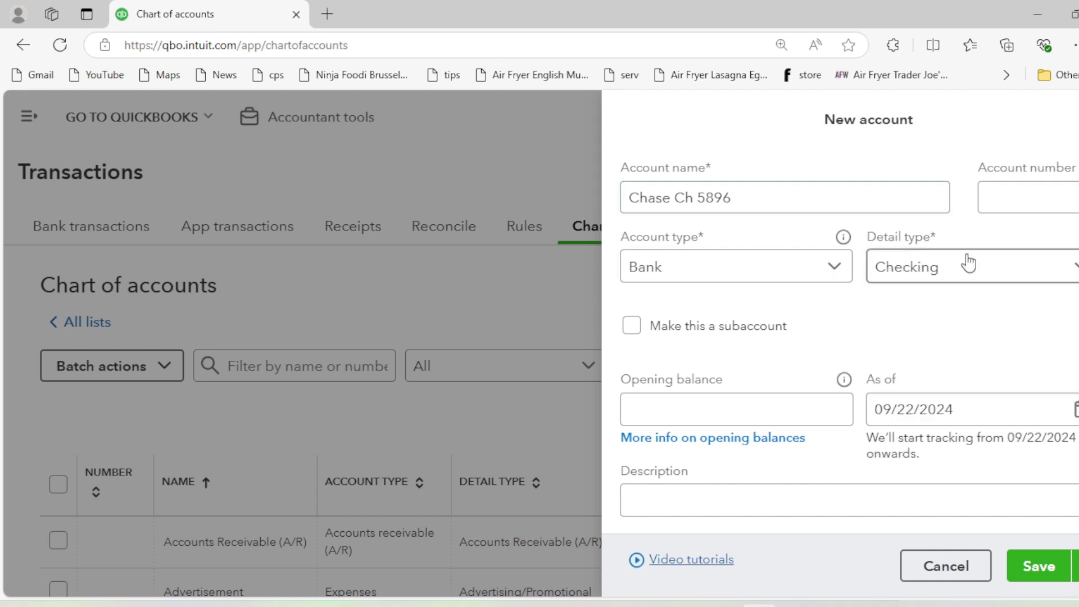
{"action": "left_click", "coordinate": [634, 329]}
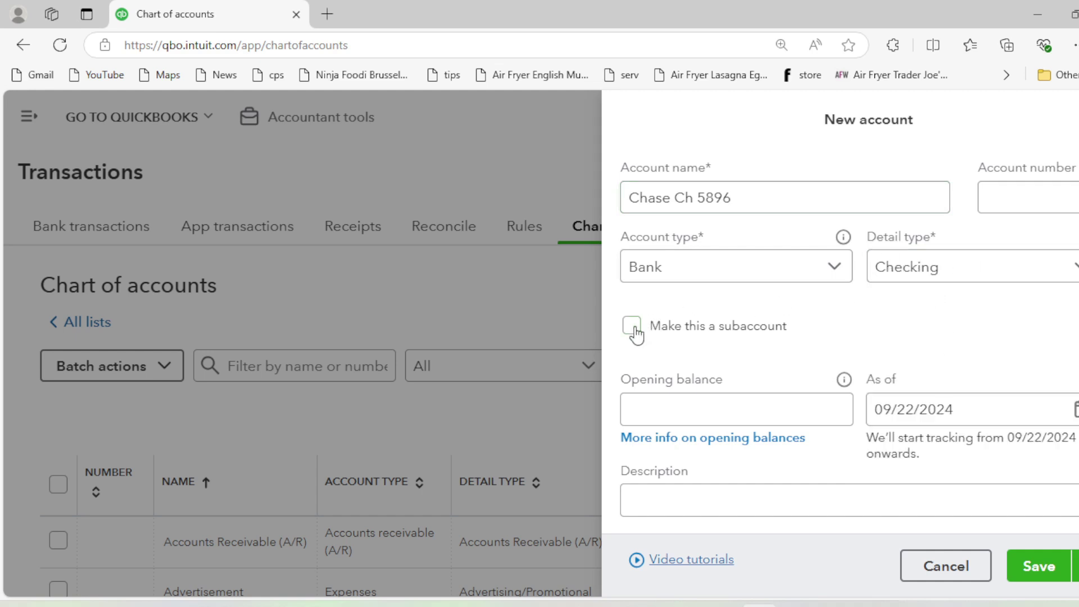
{"action": "left_click", "coordinate": [703, 399]}
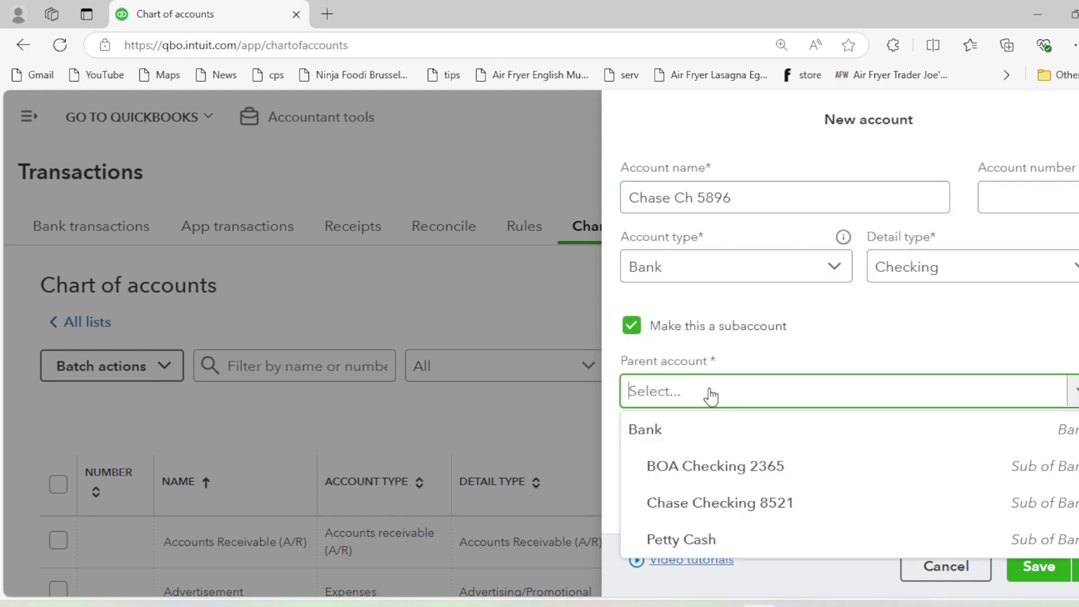
{"action": "left_click", "coordinate": [728, 426]}
{"action": "scroll", "coordinate": [781, 359], "scroll_direction": "down", "scroll_amount": 3}
Enter a 15,000 opening balance as of 12/31/2023 and save the account.
{"action": "left_click", "coordinate": [776, 316]}
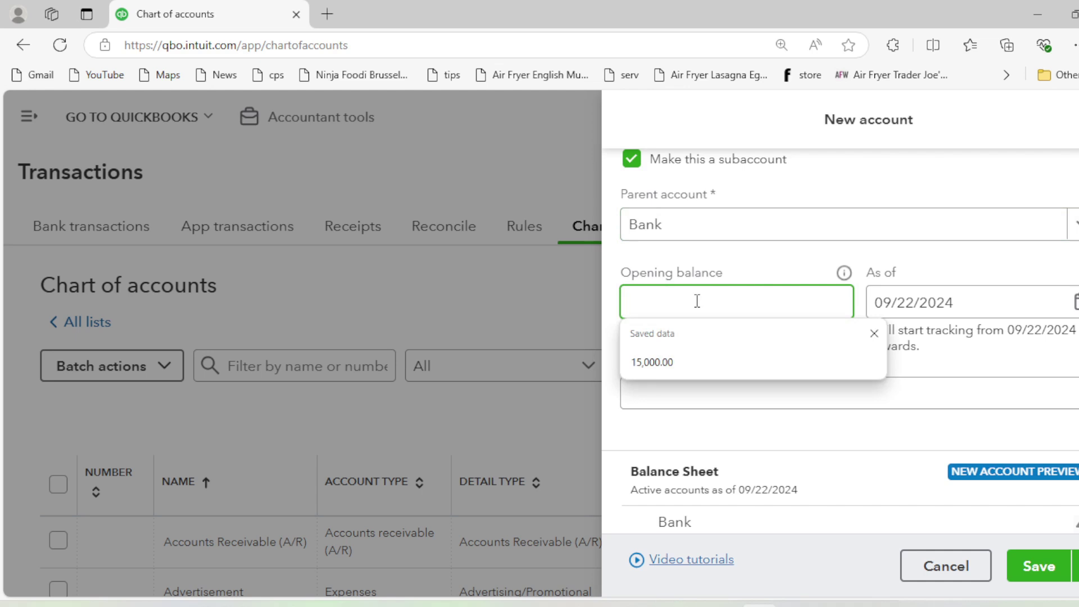
{"action": "type", "text": "15,"}
{"action": "type", "text": "000"}
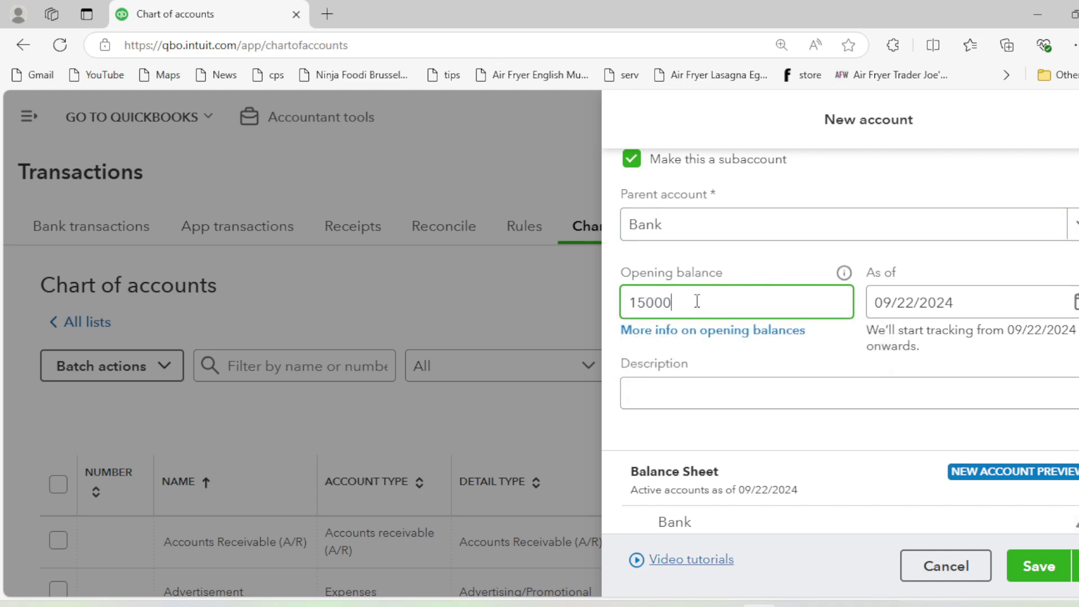
{"action": "left_click", "coordinate": [1075, 307]}
{"action": "left_click", "coordinate": [1019, 308]}
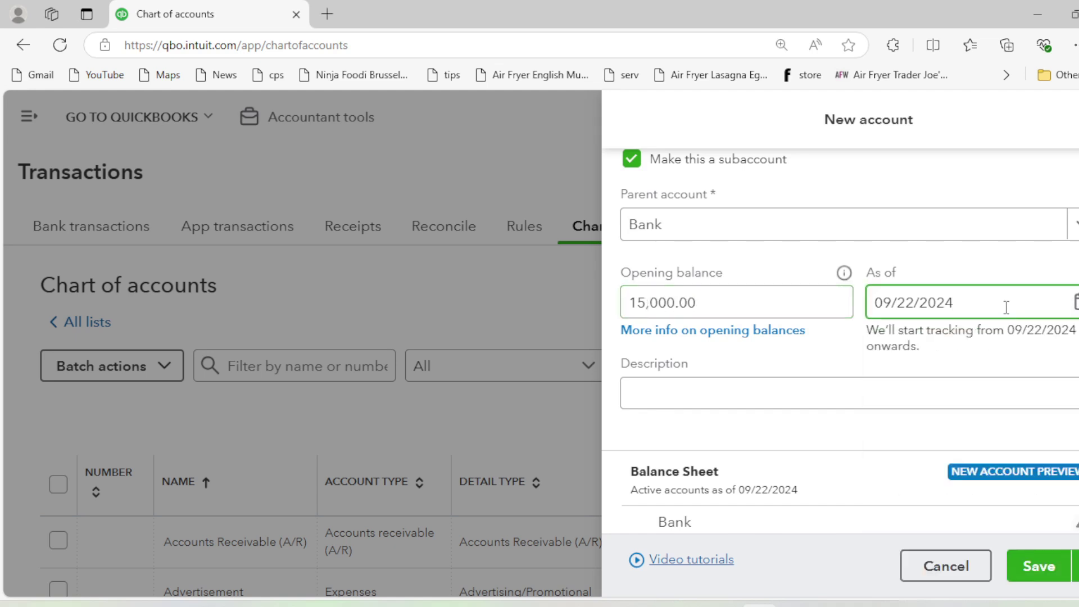
{"action": "key", "text": "BackSpace"}
{"action": "type", "text": "3"}
{"action": "triple_click", "coordinate": [892, 304]}
{"action": "key", "text": "Home"}
{"action": "key", "text": "Delete"}
{"action": "key", "text": "Delete"}
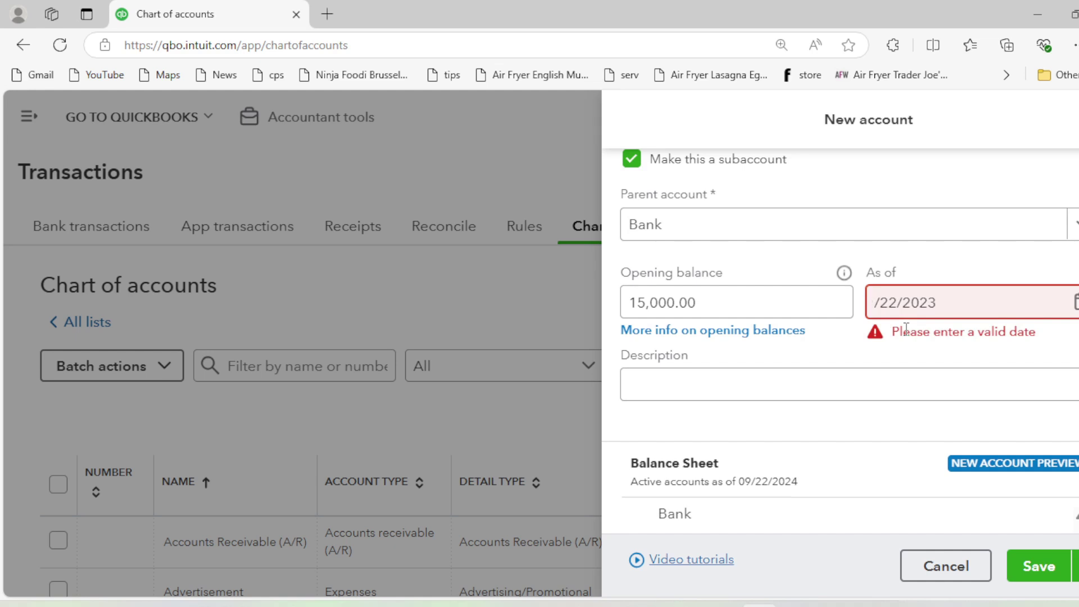
{"action": "type", "text": "12"}
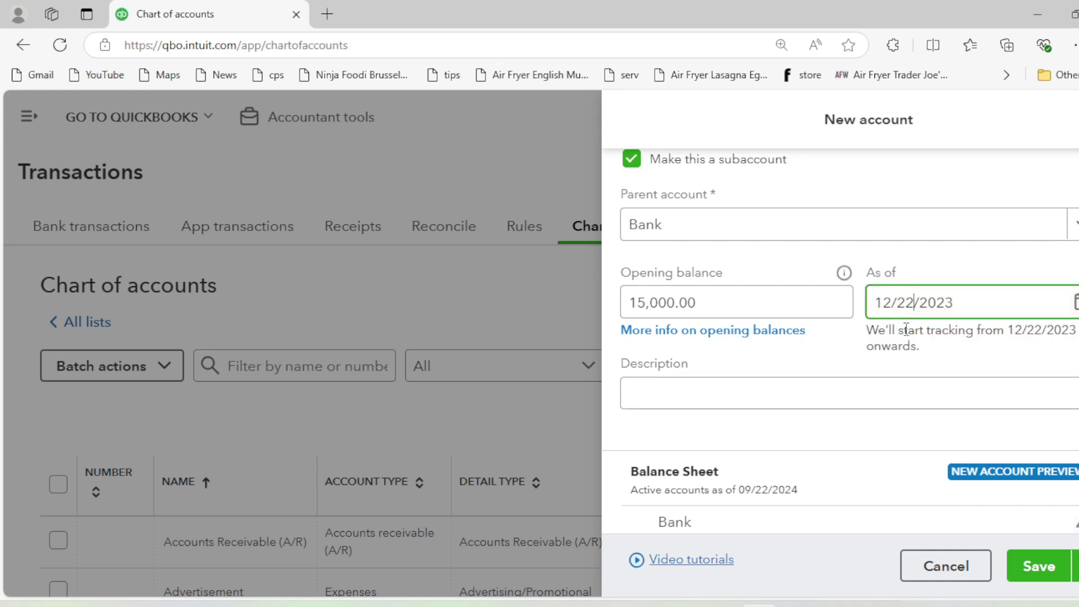
{"action": "key", "text": "Delete"}
{"action": "key", "text": "Delete"}
{"action": "type", "text": "31"}
{"action": "left_click", "coordinate": [752, 308]}
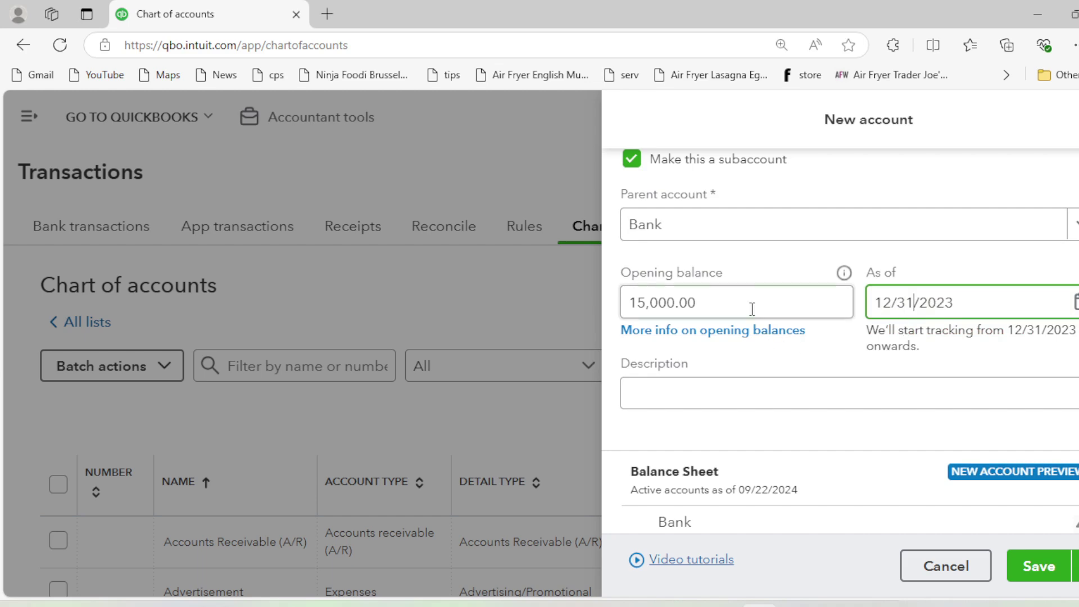
{"action": "left_click", "coordinate": [1039, 567]}
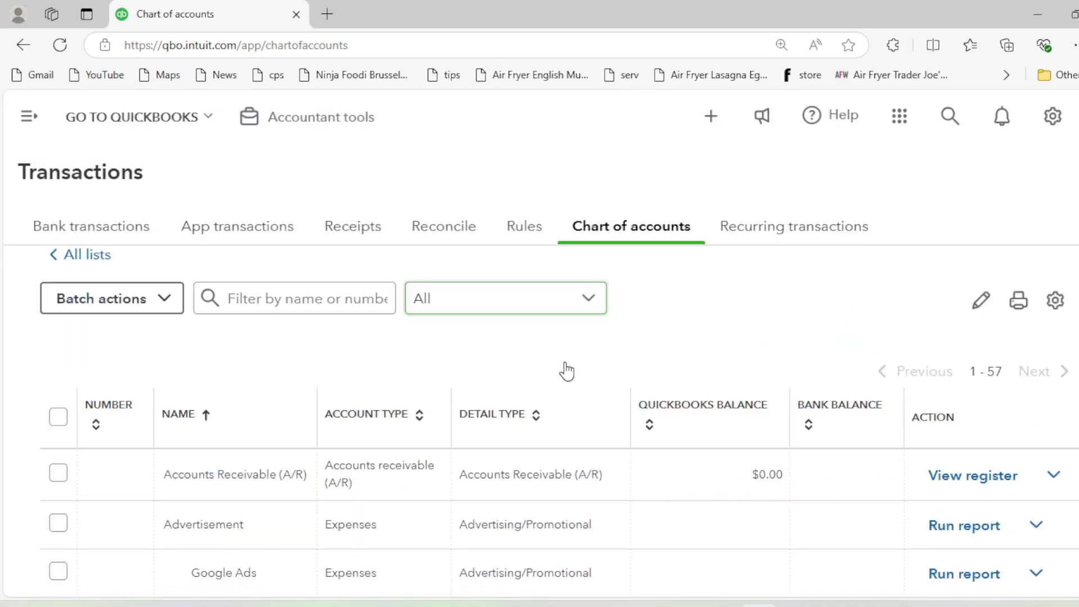
Find Chase Ch 5896 in the chart of accounts and open its register through View register.
{"action": "scroll", "coordinate": [566, 369], "scroll_direction": "down", "scroll_amount": 3}
{"action": "scroll", "coordinate": [493, 377], "scroll_direction": "down", "scroll_amount": 3}
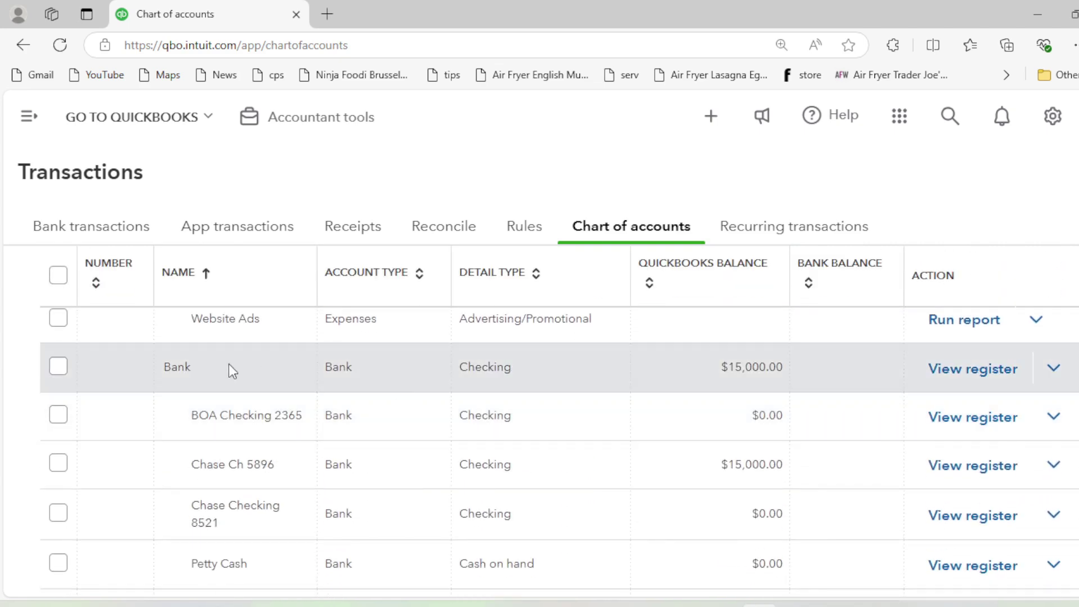
{"action": "scroll", "coordinate": [265, 387], "scroll_direction": "down", "scroll_amount": 2}
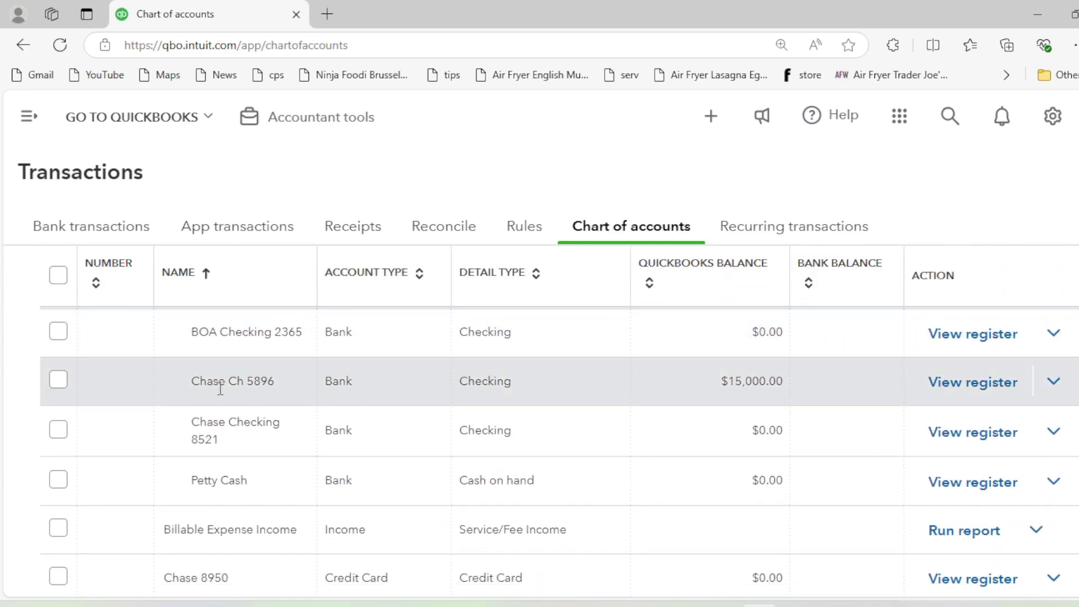
{"action": "left_click_drag", "start_coordinate": [190, 383], "coordinate": [785, 386]}
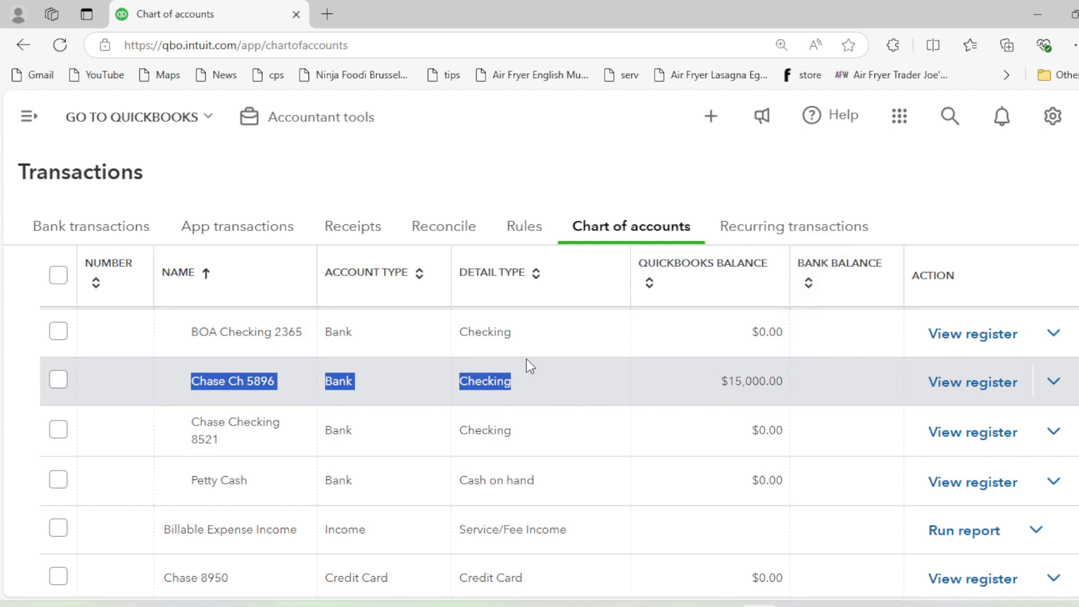
{"action": "left_click", "coordinate": [518, 378]}
{"action": "scroll", "coordinate": [527, 412], "scroll_direction": "up", "scroll_amount": 3}
{"action": "scroll", "coordinate": [528, 413], "scroll_direction": "down", "scroll_amount": 1}
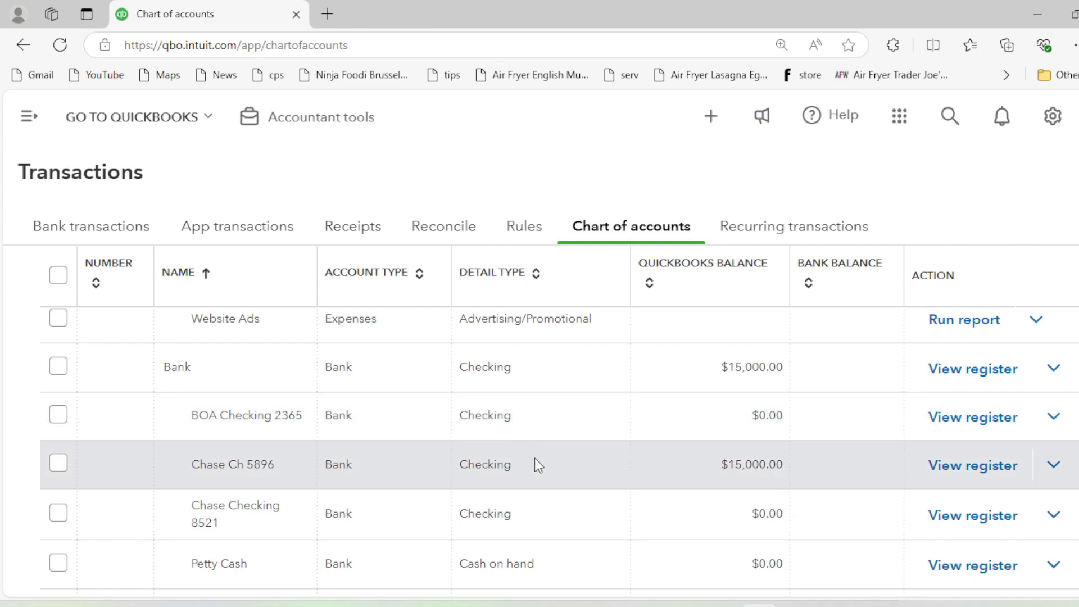
{"action": "left_click", "coordinate": [1063, 475]}
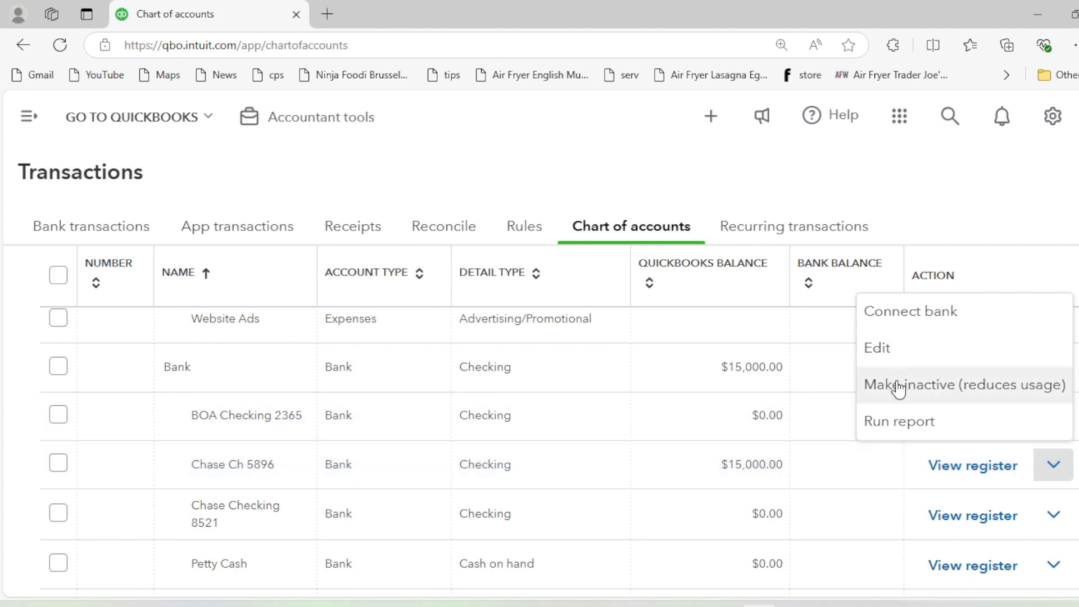
{"action": "left_click", "coordinate": [936, 471]}
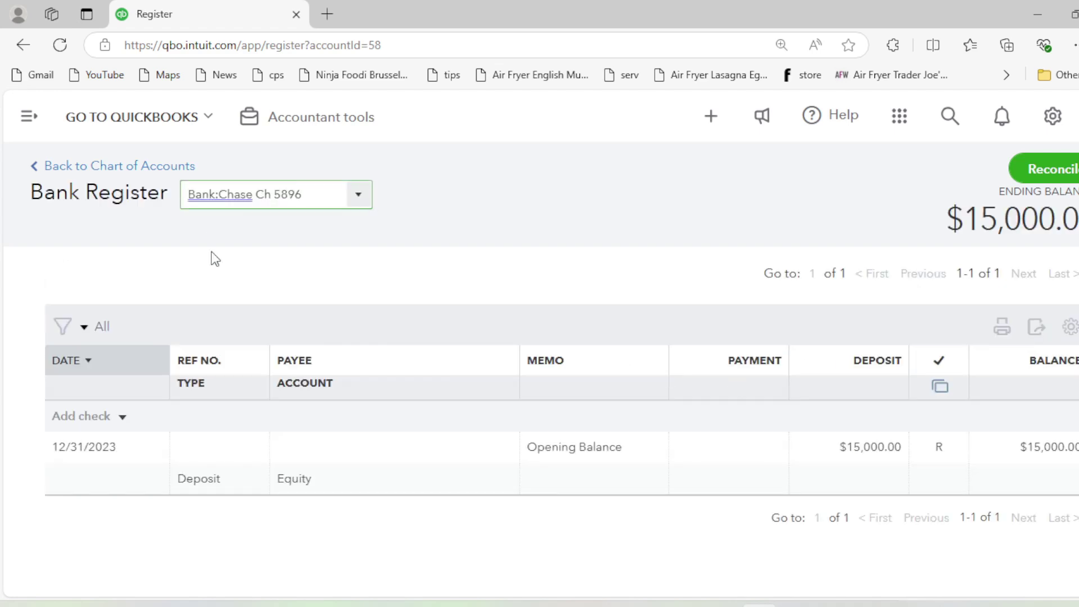
Delete the $15,000.00 opening balance deposit from the Chase Ch 5896 register.
{"action": "left_click", "coordinate": [594, 452]}
{"action": "left_click", "coordinate": [813, 529]}
{"action": "left_click", "coordinate": [763, 392]}
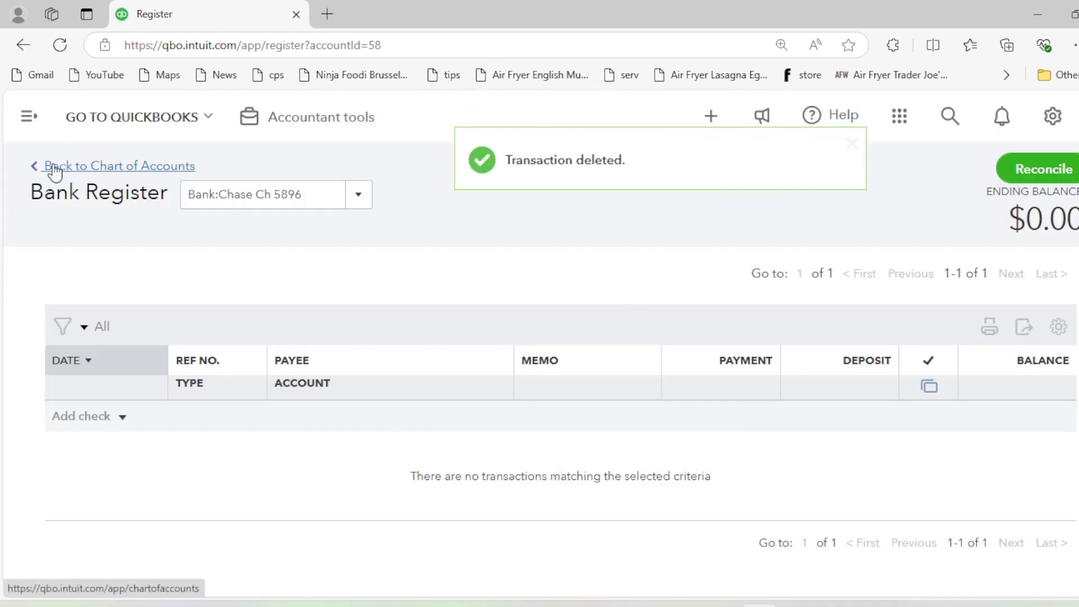
Return to the chart of accounts and confirm Chase Ch 5896 now shows $0.00.
{"action": "left_click", "coordinate": [54, 172]}
{"action": "scroll", "coordinate": [456, 348], "scroll_direction": "down", "scroll_amount": 2}
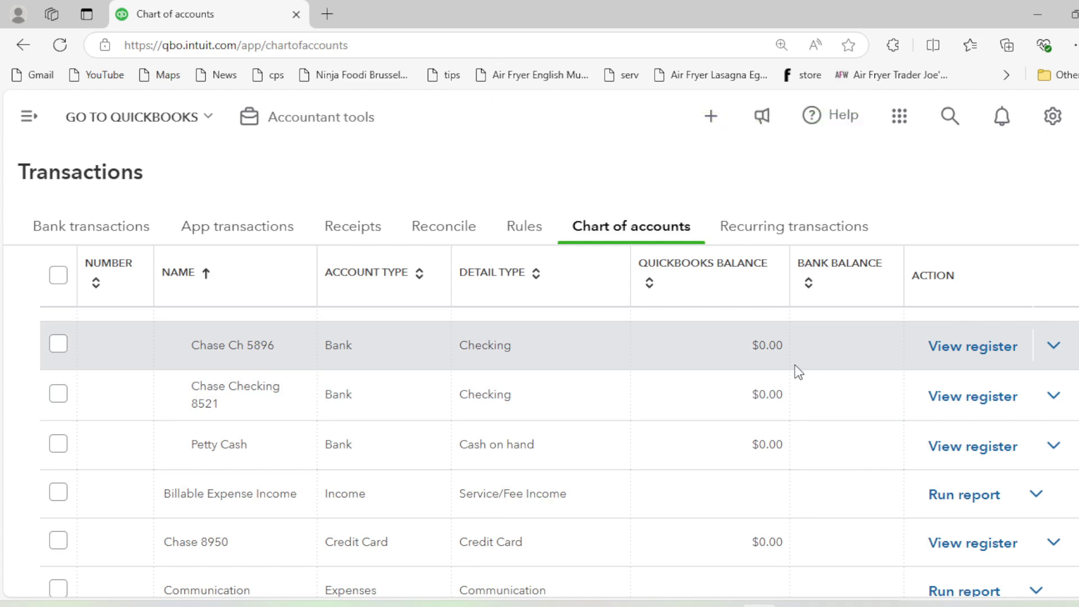
{"action": "scroll", "coordinate": [795, 365], "scroll_direction": "up", "scroll_amount": 2}
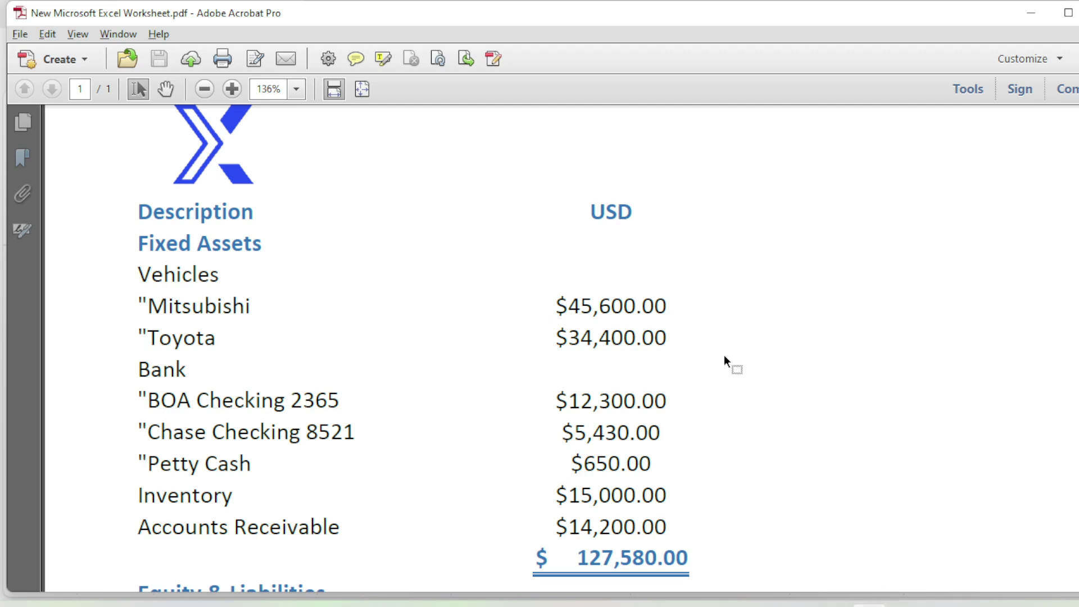
{"action": "scroll", "coordinate": [725, 360], "scroll_direction": "up", "scroll_amount": 3}
{"action": "scroll", "coordinate": [713, 360], "scroll_direction": "down", "scroll_amount": 2}
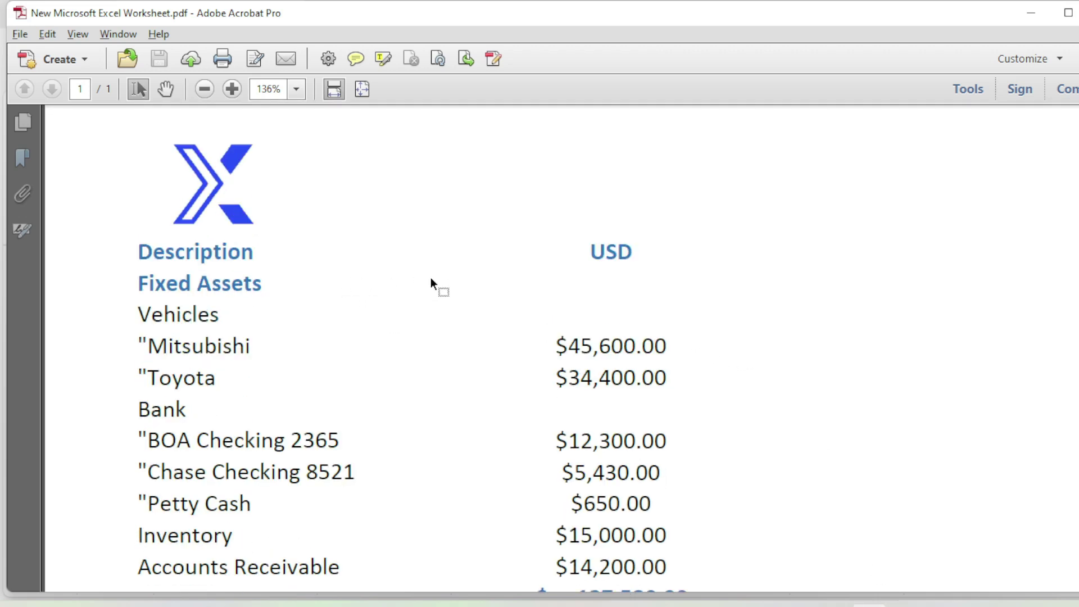
{"action": "scroll", "coordinate": [430, 278], "scroll_direction": "down", "scroll_amount": 5}
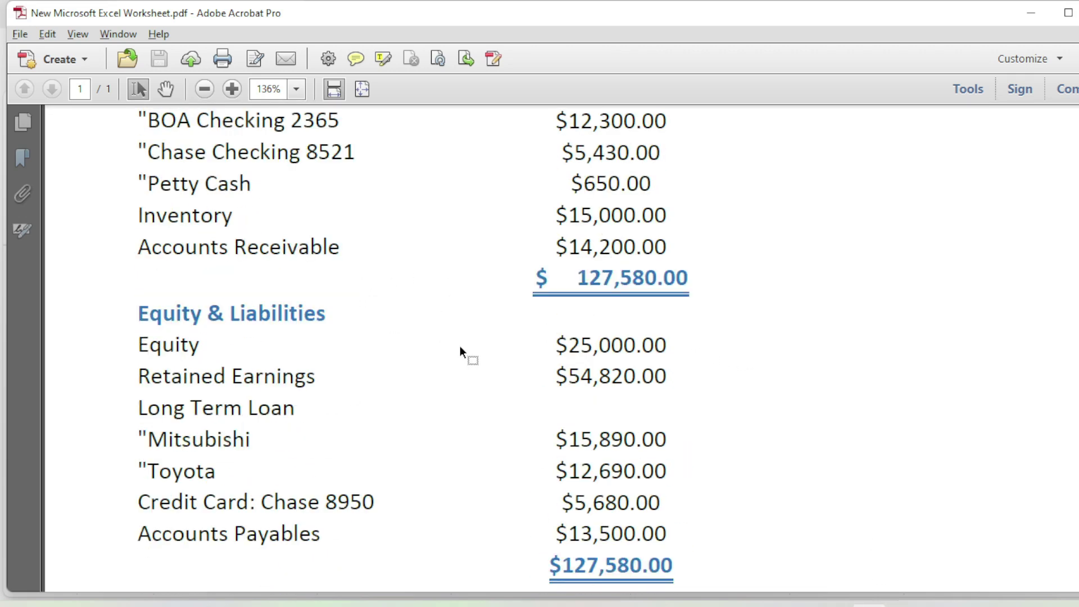
{"action": "key", "text": "alt+Tab"}
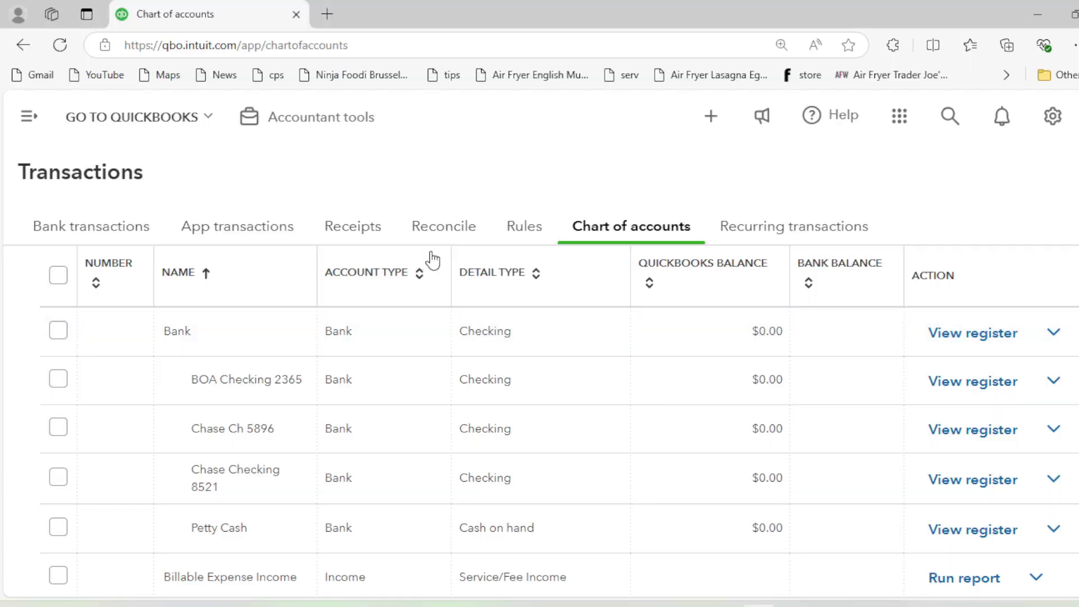
Start a new journal entry from the + New menu.
{"action": "left_click", "coordinate": [36, 124]}
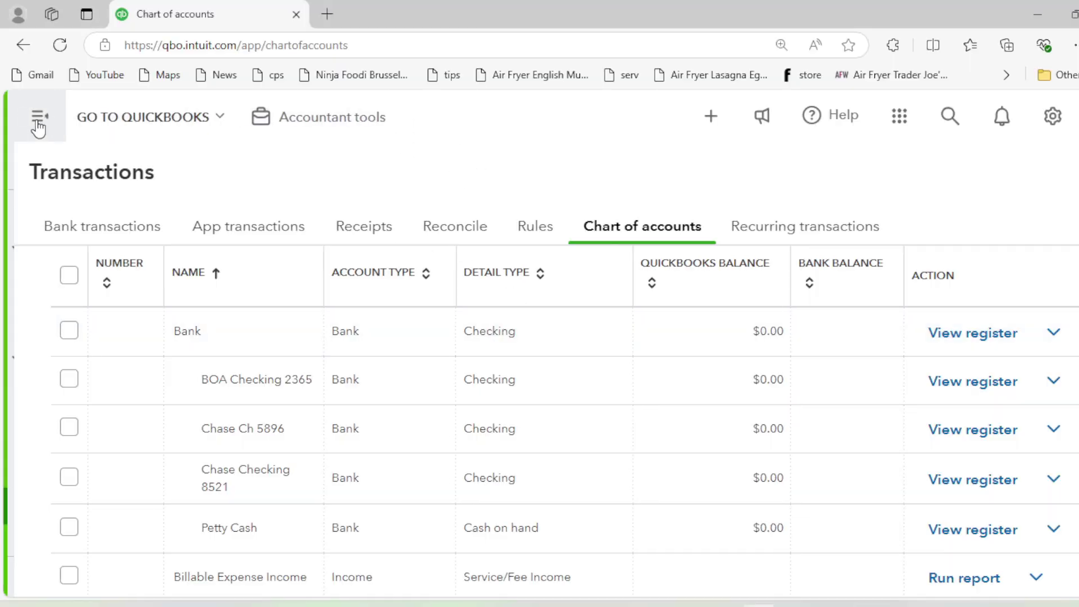
{"action": "left_click", "coordinate": [123, 162]}
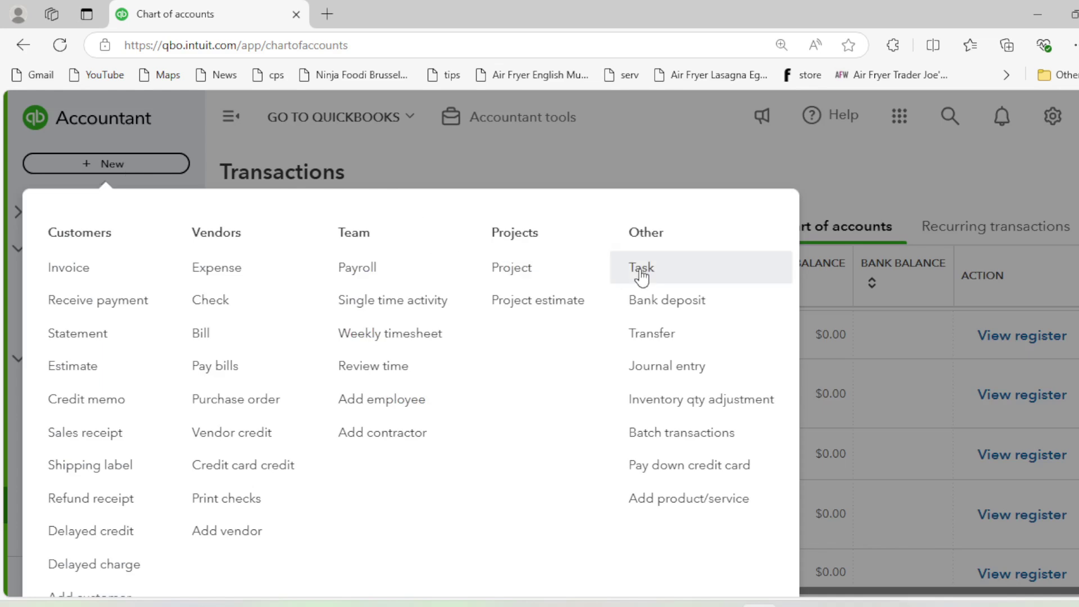
{"action": "left_click", "coordinate": [655, 371]}
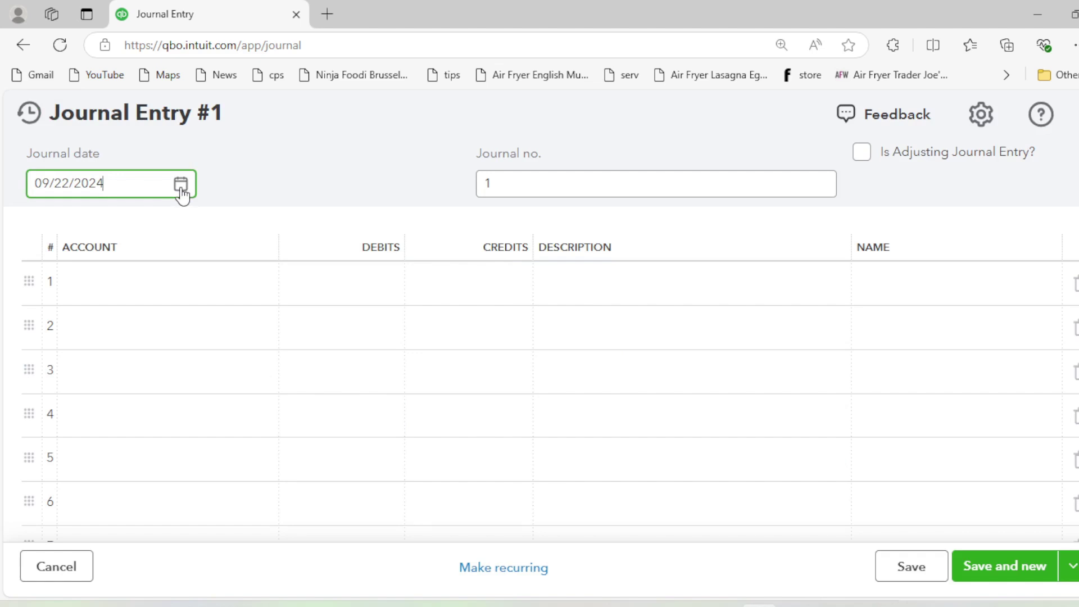
Change the journal date to 12/31/2023.
{"action": "key", "text": "BackSpace"}
{"action": "type", "text": "3"}
{"action": "key", "text": "Left"}
{"action": "key", "text": "Left"}
{"action": "key", "text": "BackSpace"}
{"action": "key", "text": "BackSpace"}
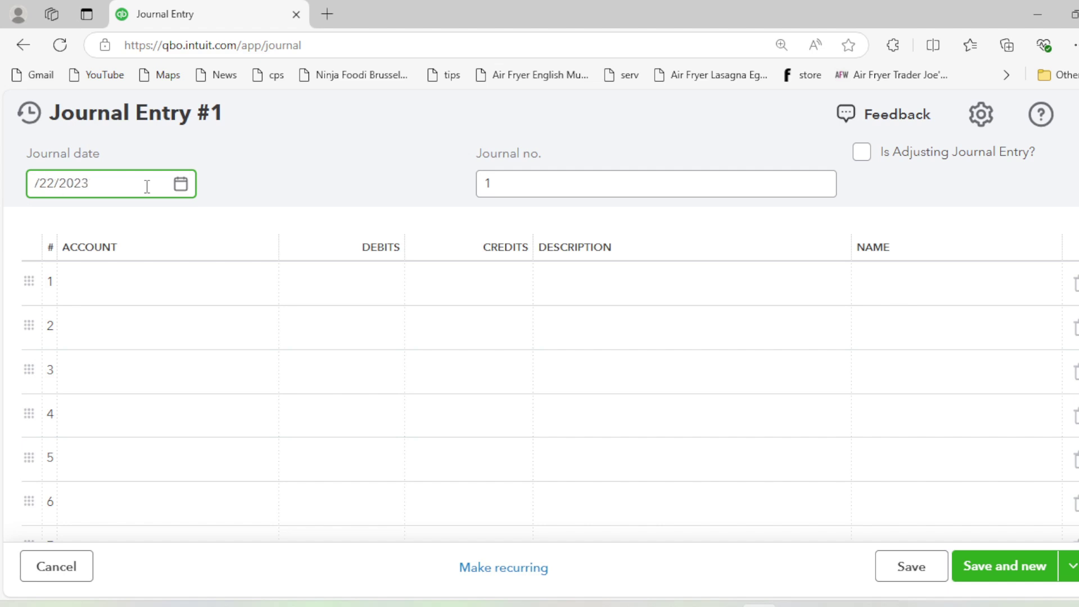
{"action": "type", "text": "12"}
{"action": "key", "text": "Right"}
{"action": "key", "text": "Right"}
{"action": "key", "text": "Right"}
{"action": "key", "text": "BackSpace"}
{"action": "key", "text": "BackSpace"}
{"action": "type", "text": "31"}
{"action": "left_click", "coordinate": [263, 181]}
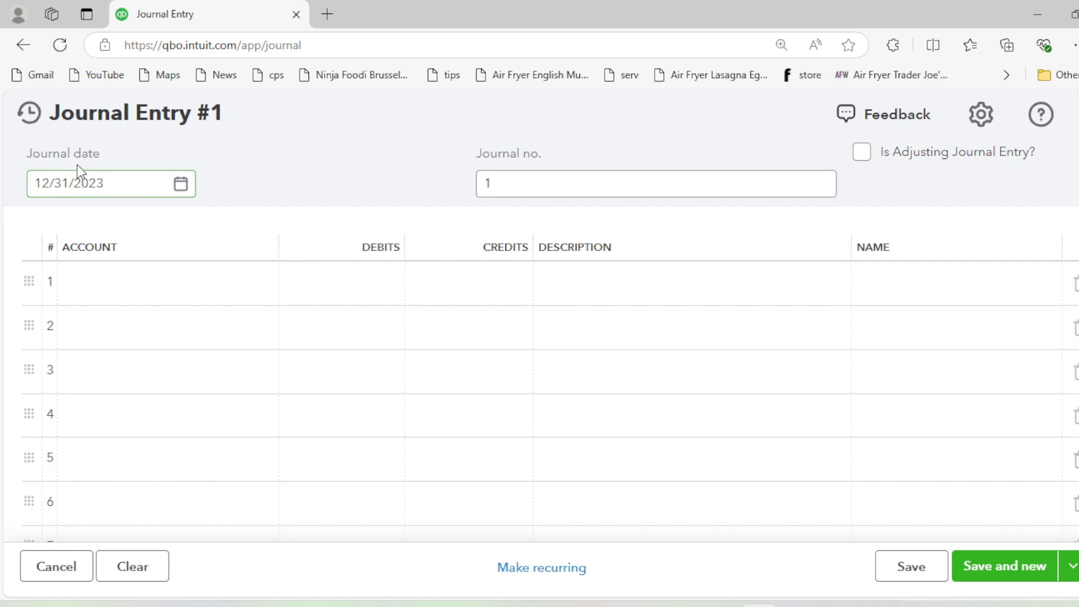
{"action": "key", "text": "alt+Tab"}
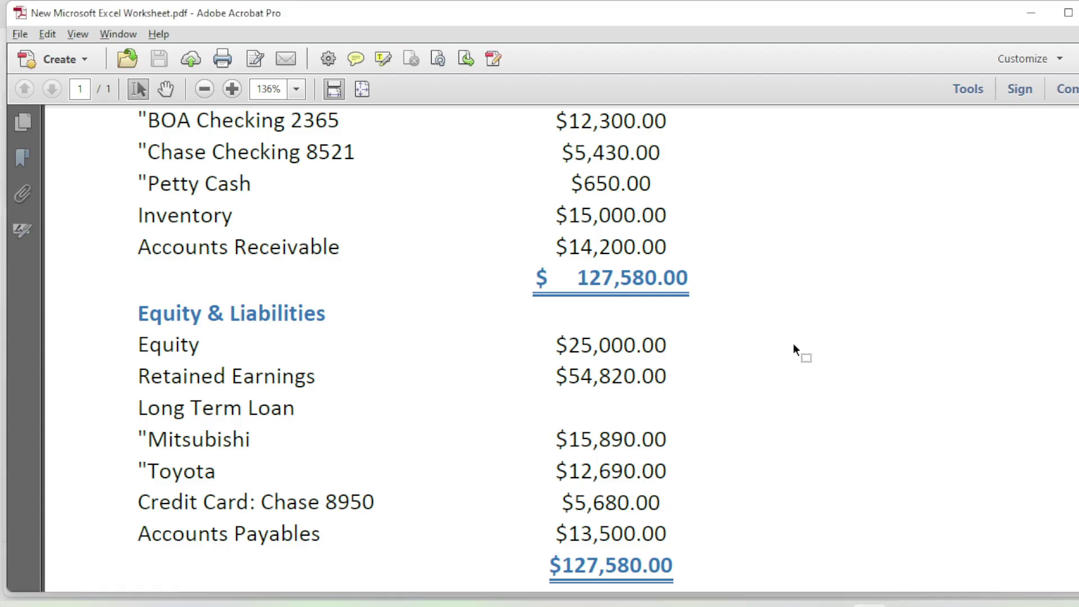
{"action": "scroll", "coordinate": [795, 349], "scroll_direction": "up", "scroll_amount": 3}
{"action": "scroll", "coordinate": [254, 314], "scroll_direction": "up", "scroll_amount": 2}
{"action": "key", "text": "alt+Tab"}
{"action": "left_click", "coordinate": [505, 188]}
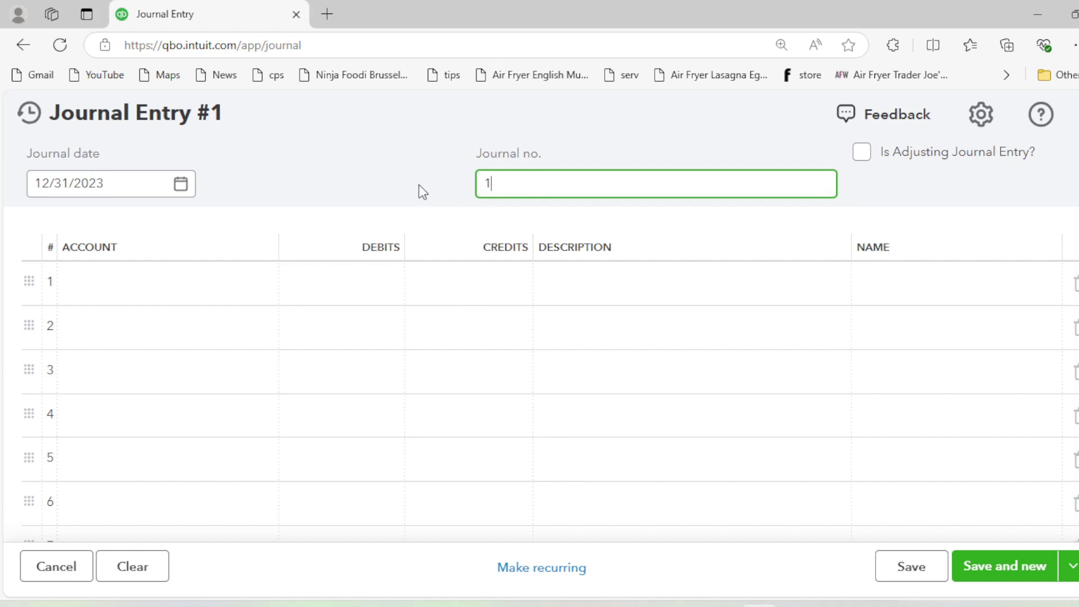
Replace journal number 1 with 2023-01, then select the first line's account cell.
{"action": "double_click", "coordinate": [510, 185]}
{"action": "type", "text": "2023-01"}
{"action": "left_click_drag", "start_coordinate": [485, 184], "coordinate": [537, 185]}
{"action": "left_click", "coordinate": [530, 186]}
{"action": "left_click", "coordinate": [531, 186]}
{"action": "double_click", "coordinate": [532, 186]}
{"action": "left_click", "coordinate": [535, 185]}
{"action": "double_click", "coordinate": [534, 185]}
{"action": "left_click", "coordinate": [537, 186]}
{"action": "left_click", "coordinate": [156, 289]}
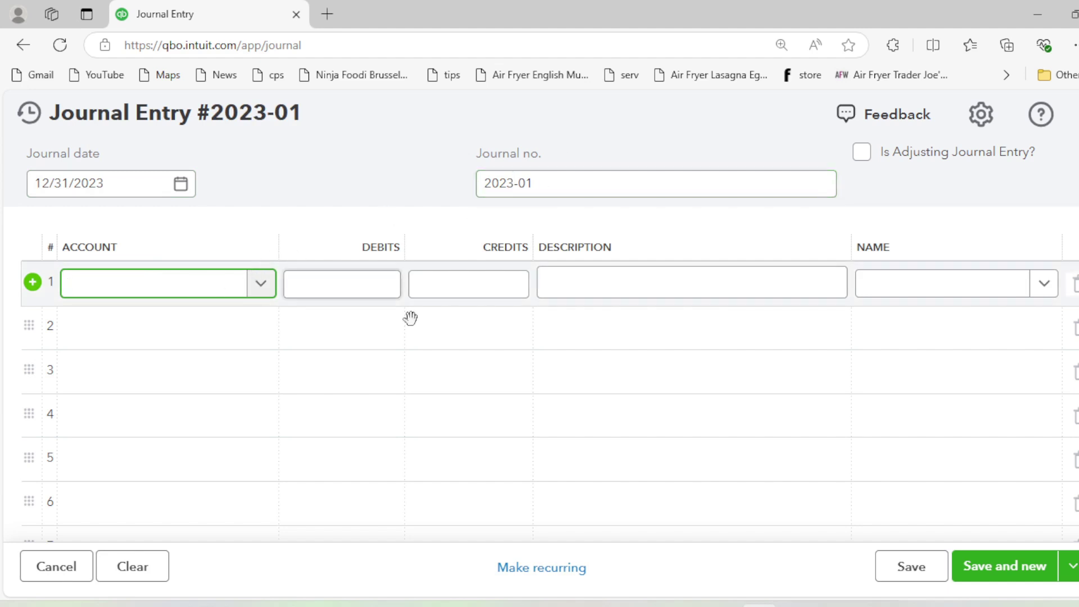
{"action": "left_click", "coordinate": [879, 585]}
{"action": "scroll", "coordinate": [462, 301], "scroll_direction": "up", "scroll_amount": 3}
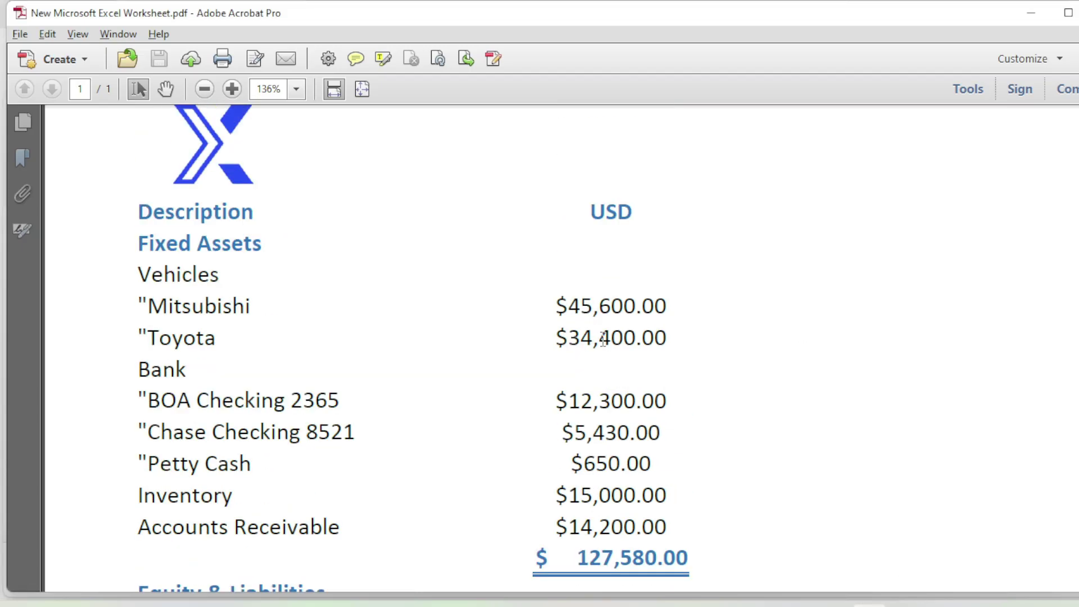
{"action": "left_click_drag", "start_coordinate": [139, 275], "coordinate": [296, 316]}
{"action": "left_click", "coordinate": [532, 316]}
{"action": "left_click_drag", "start_coordinate": [139, 244], "coordinate": [213, 304]}
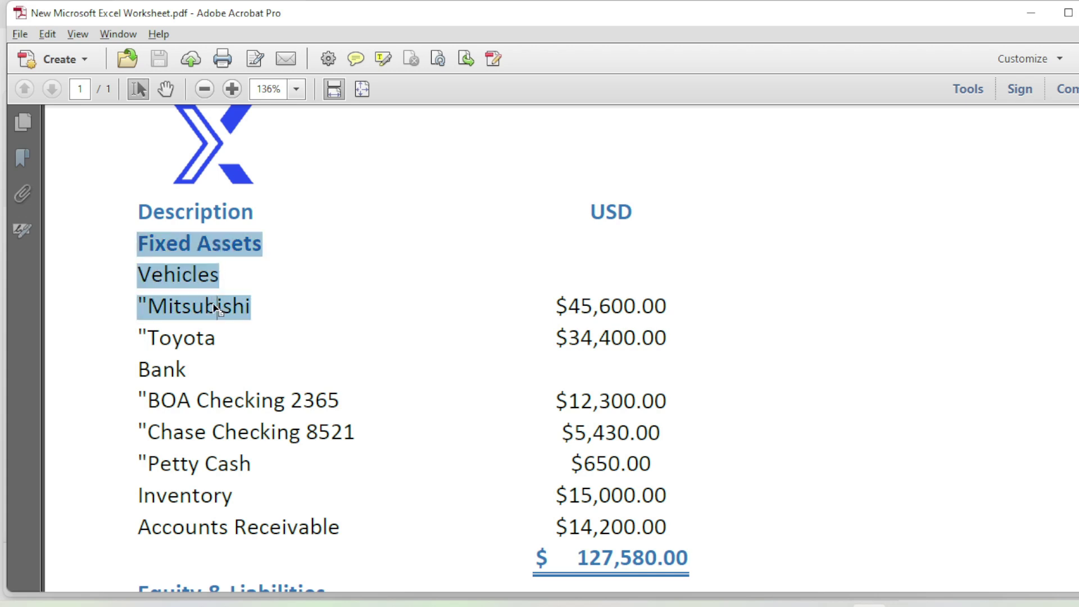
{"action": "left_click", "coordinate": [214, 304]}
{"action": "scroll", "coordinate": [201, 323], "scroll_direction": "down", "scroll_amount": 3}
{"action": "scroll", "coordinate": [202, 324], "scroll_direction": "up", "scroll_amount": 3}
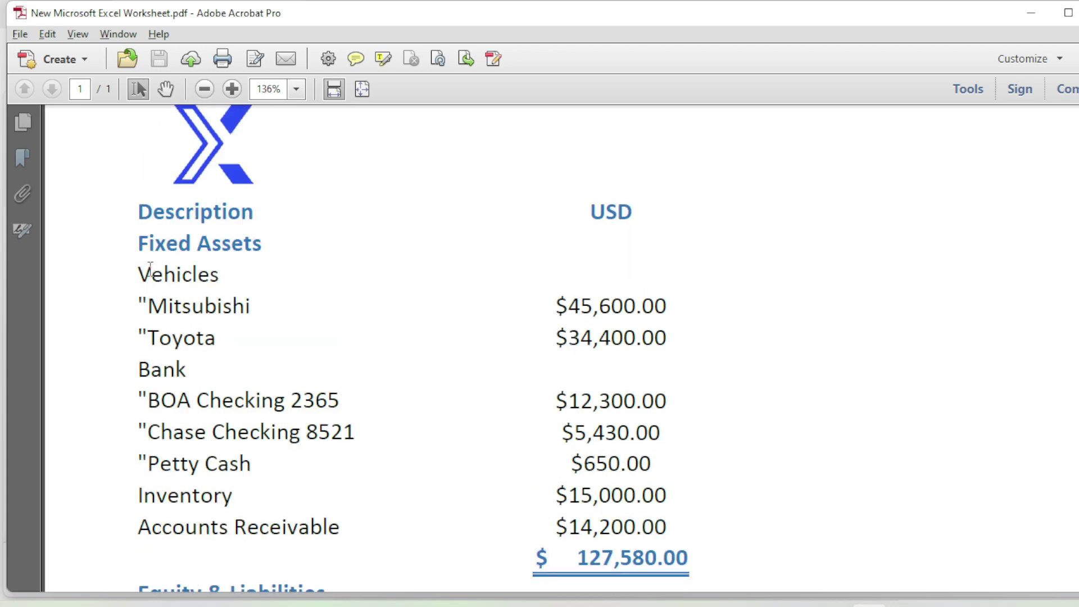
{"action": "left_click_drag", "start_coordinate": [139, 304], "coordinate": [301, 432]}
{"action": "scroll", "coordinate": [291, 378], "scroll_direction": "down", "scroll_amount": 6}
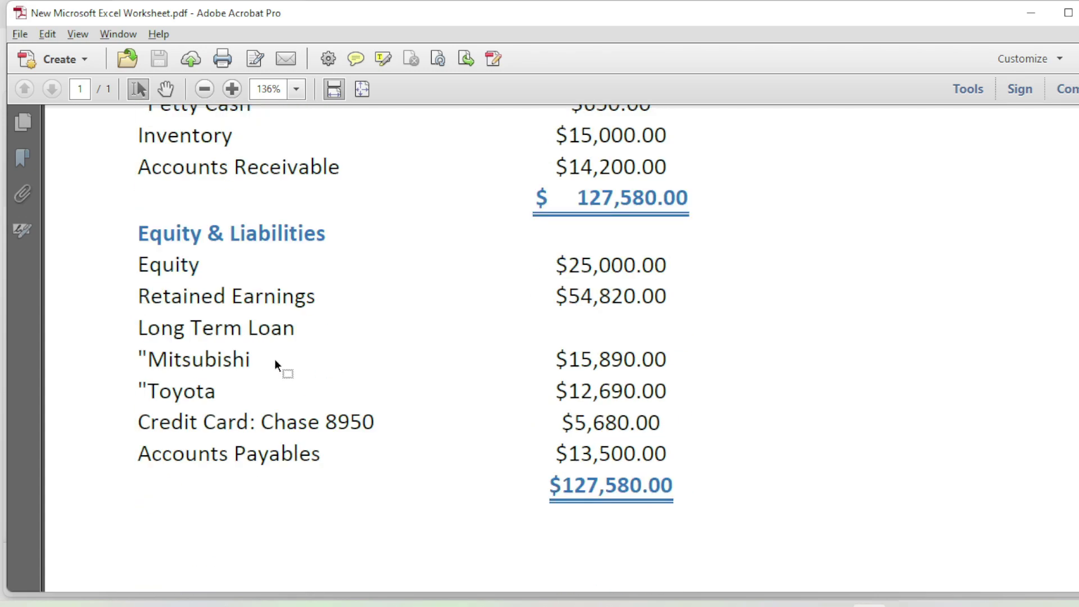
{"action": "left_click_drag", "start_coordinate": [140, 264], "coordinate": [328, 458]}
{"action": "scroll", "coordinate": [328, 458], "scroll_direction": "up", "scroll_amount": 5}
{"action": "left_click", "coordinate": [315, 407]}
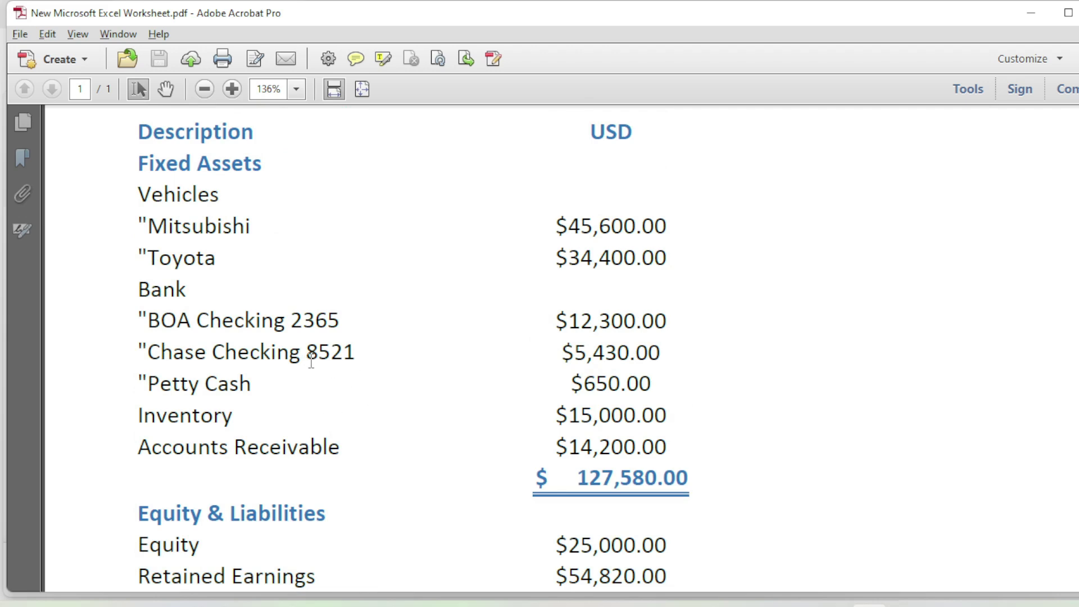
{"action": "left_click_drag", "start_coordinate": [138, 194], "coordinate": [389, 405]}
{"action": "left_click", "coordinate": [386, 403]}
{"action": "scroll", "coordinate": [426, 451], "scroll_direction": "up", "scroll_amount": 2}
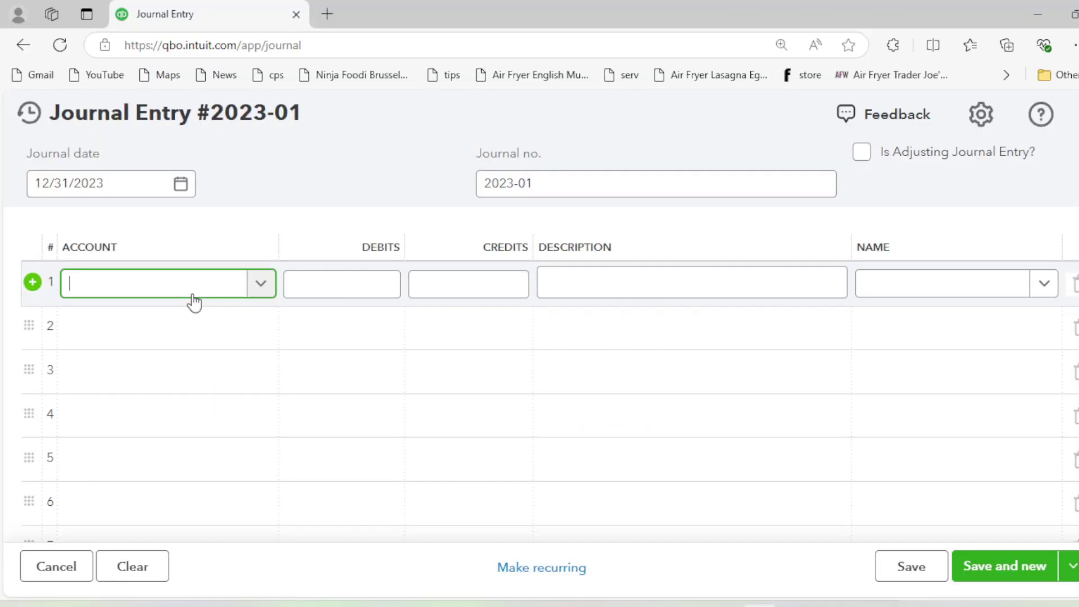
Set line 1's account to Mitsubishi Grey 8974 for its $45,600 balance.
{"action": "type", "text": "mit"}
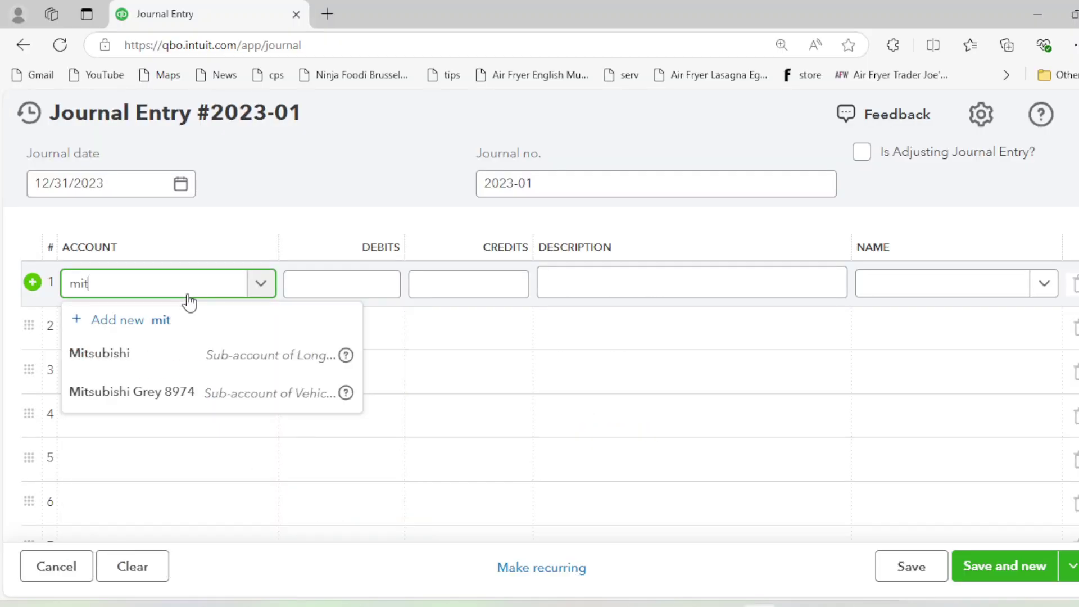
{"action": "left_click", "coordinate": [90, 363]}
{"action": "left_click", "coordinate": [335, 287]}
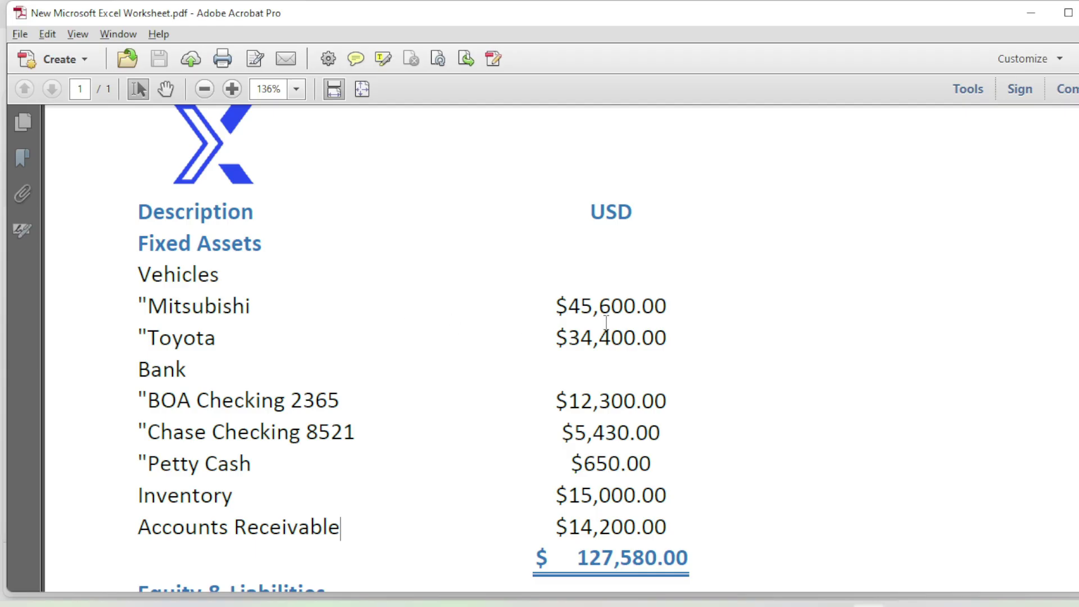
{"action": "left_click_drag", "start_coordinate": [556, 306], "coordinate": [639, 308]}
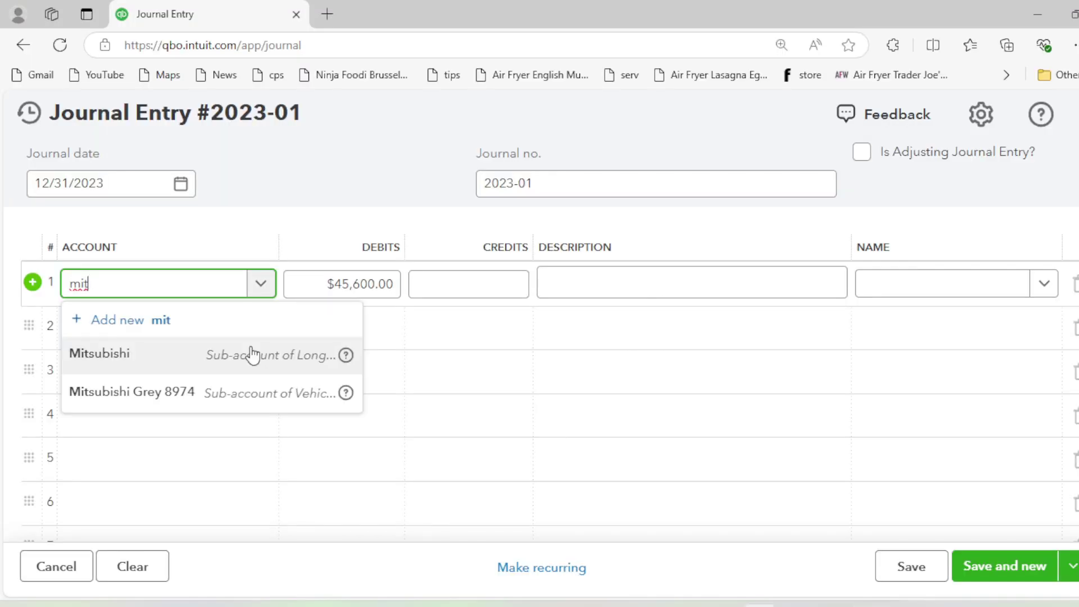
{"action": "left_click", "coordinate": [239, 388]}
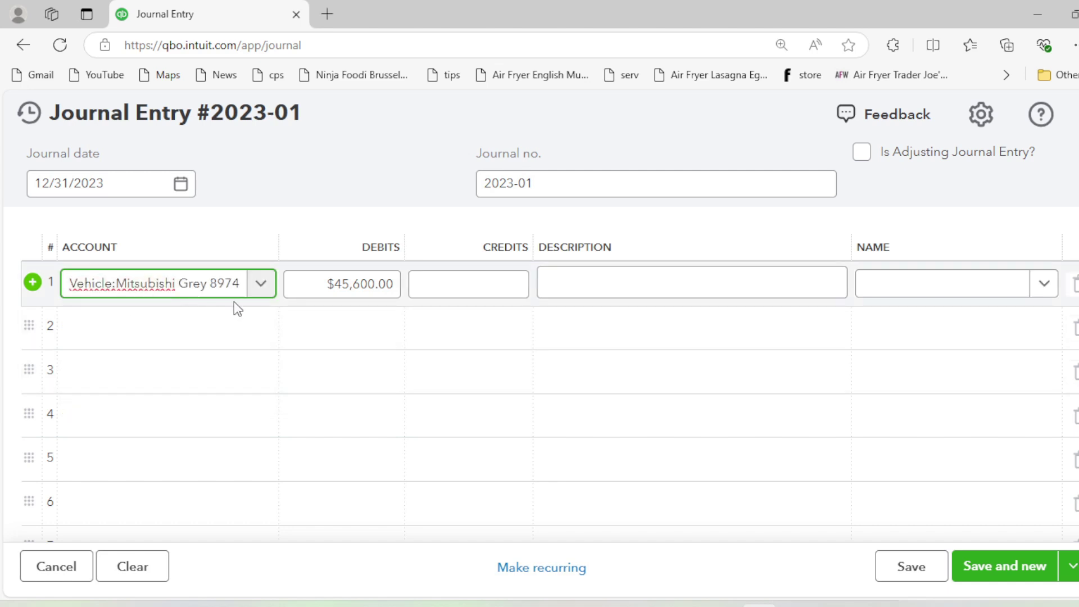
Add line 2 debiting Toyota Grey 9857 $34,400.00.
{"action": "left_click", "coordinate": [177, 339]}
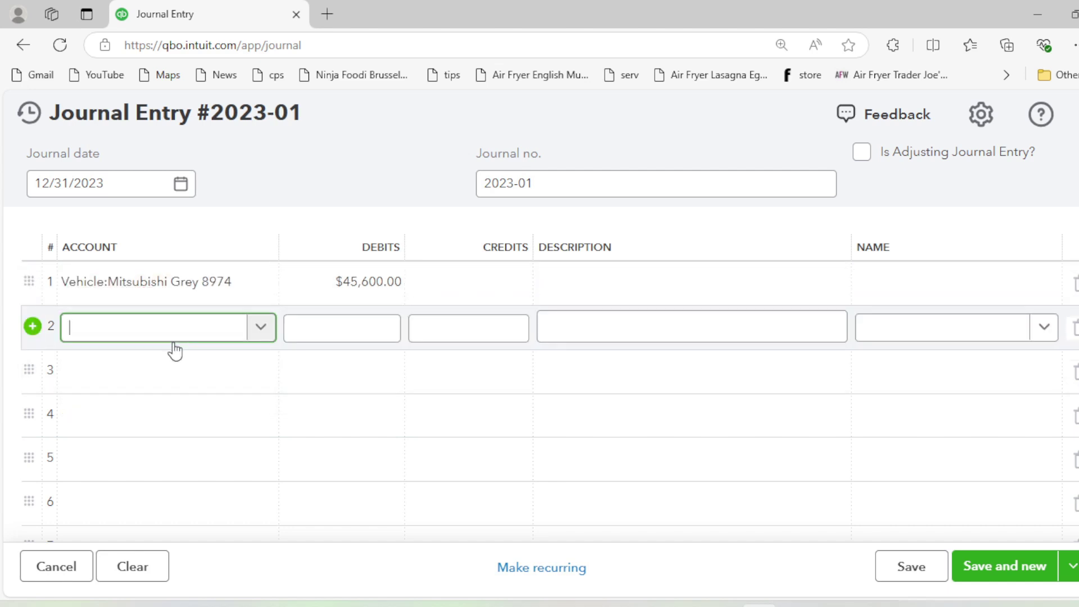
{"action": "key", "text": "alt+Tab"}
{"action": "key", "text": "alt+Tab"}
{"action": "type", "text": "toyo"}
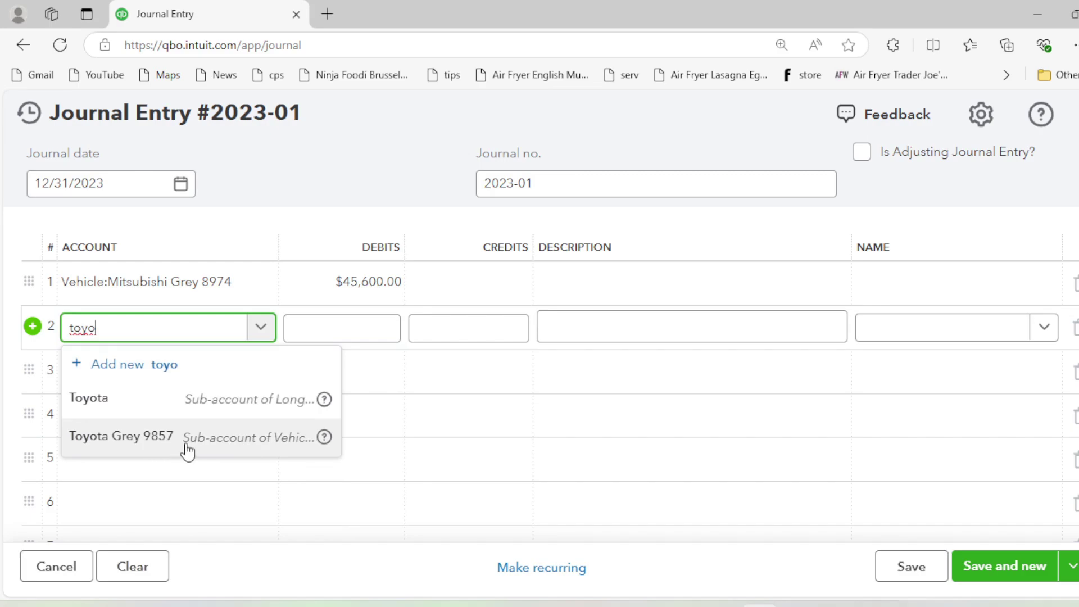
{"action": "left_click", "coordinate": [188, 437]}
{"action": "left_click", "coordinate": [342, 333]}
{"action": "key", "text": "alt+Tab"}
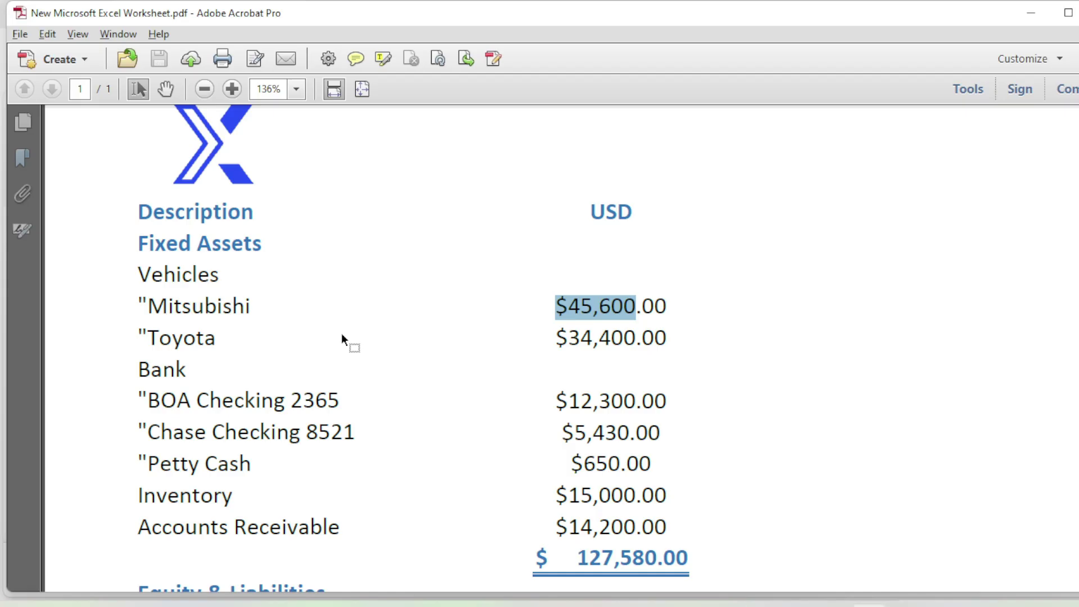
{"action": "key", "text": "alt+Tab"}
{"action": "type", "text": "34400"}
{"action": "key", "text": "Tab"}
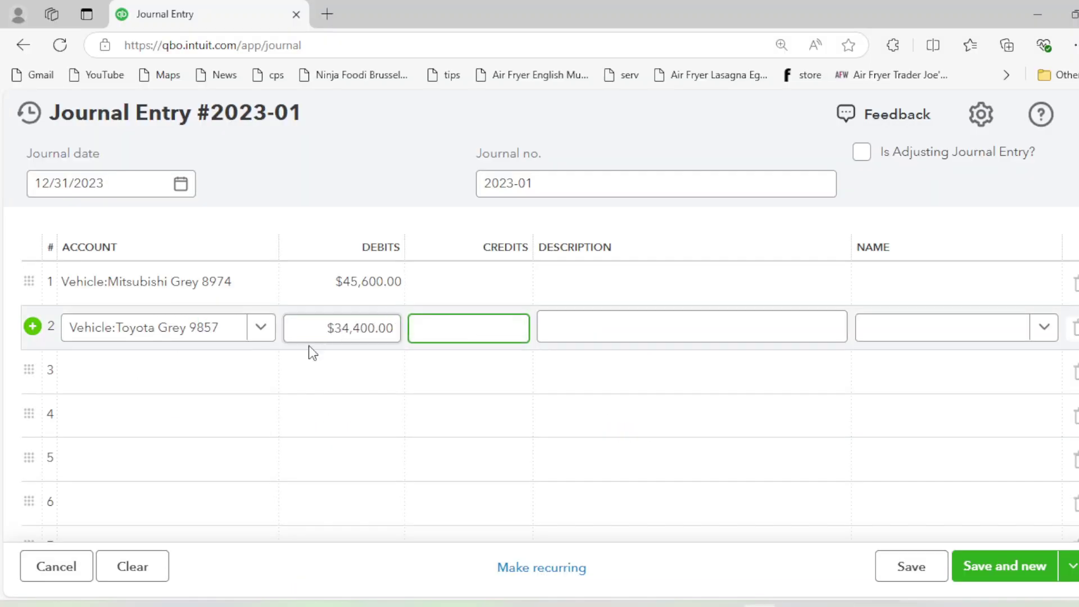
Add line 3 for BOA Checking 2365, entering 1,230 as its debit.
{"action": "key", "text": "alt+Tab"}
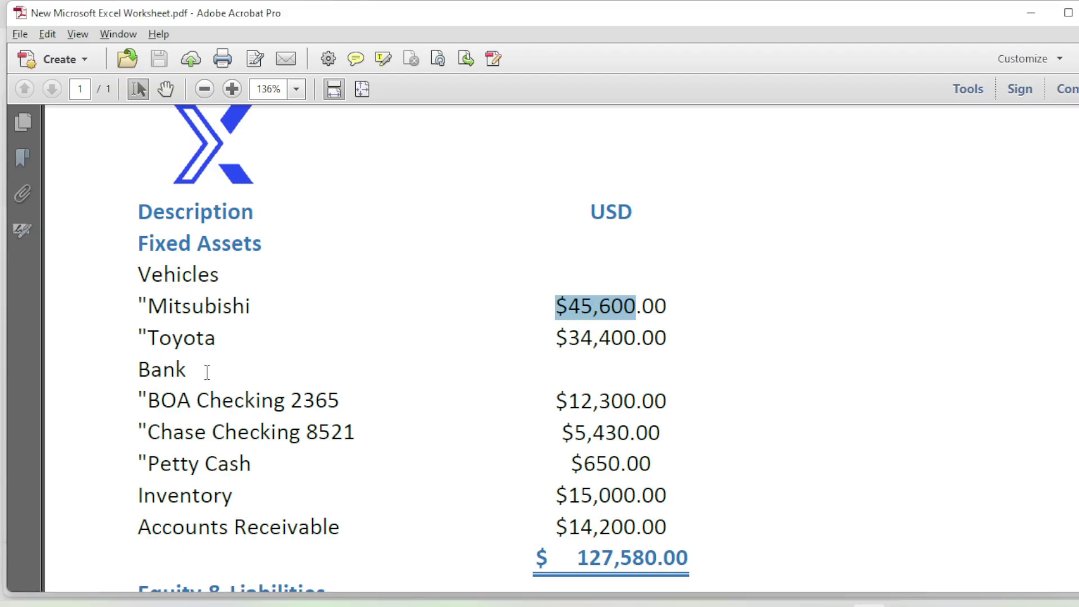
{"action": "key", "text": "alt+Tab"}
{"action": "type", "text": "boa"}
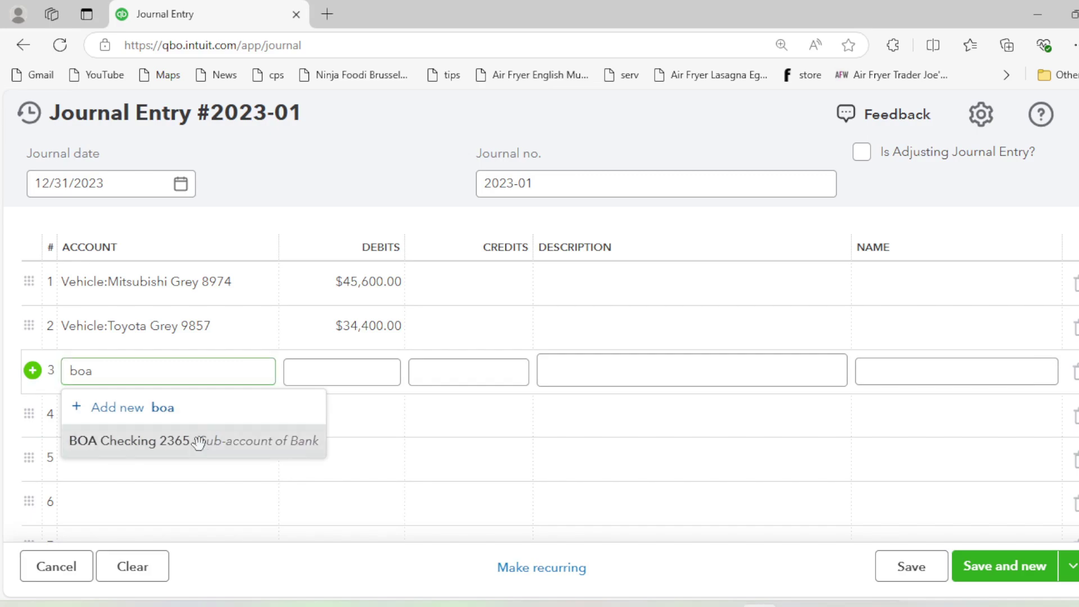
{"action": "left_click", "coordinate": [204, 442]}
{"action": "left_click", "coordinate": [349, 381]}
{"action": "key", "text": "alt+Tab"}
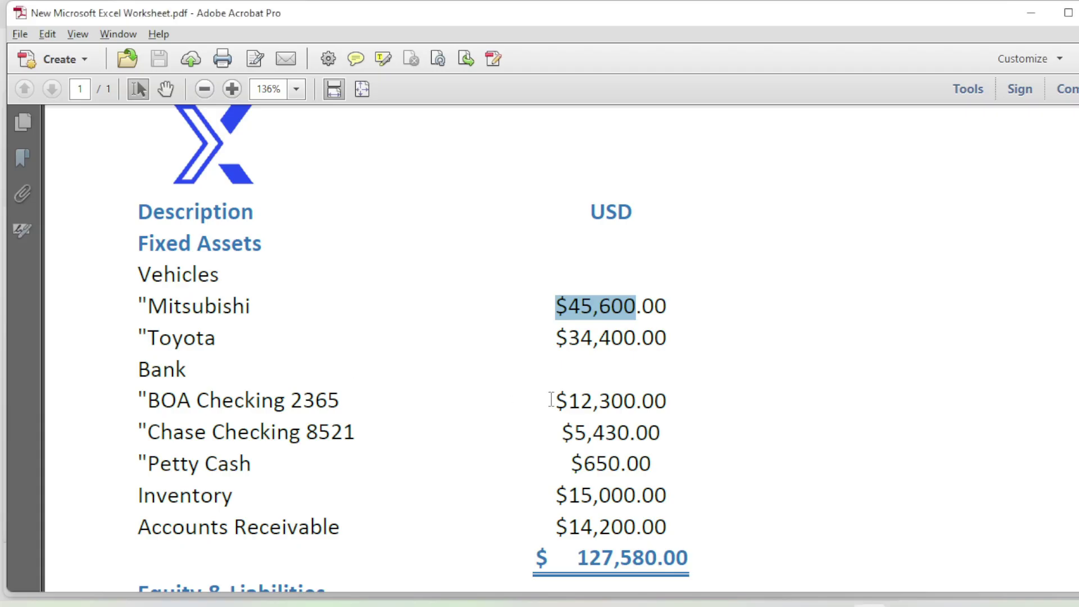
{"action": "left_click_drag", "start_coordinate": [551, 399], "coordinate": [710, 393]}
{"action": "key", "text": "alt+Tab"}
{"action": "type", "text": "1,2"}
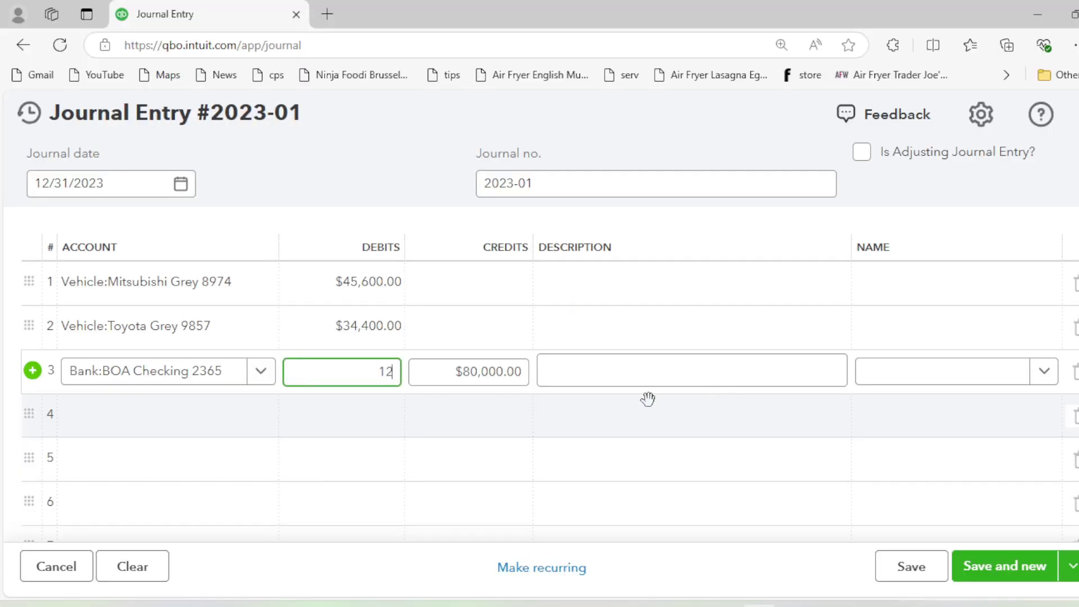
{"action": "type", "text": "30"}
{"action": "key", "text": "Tab"}
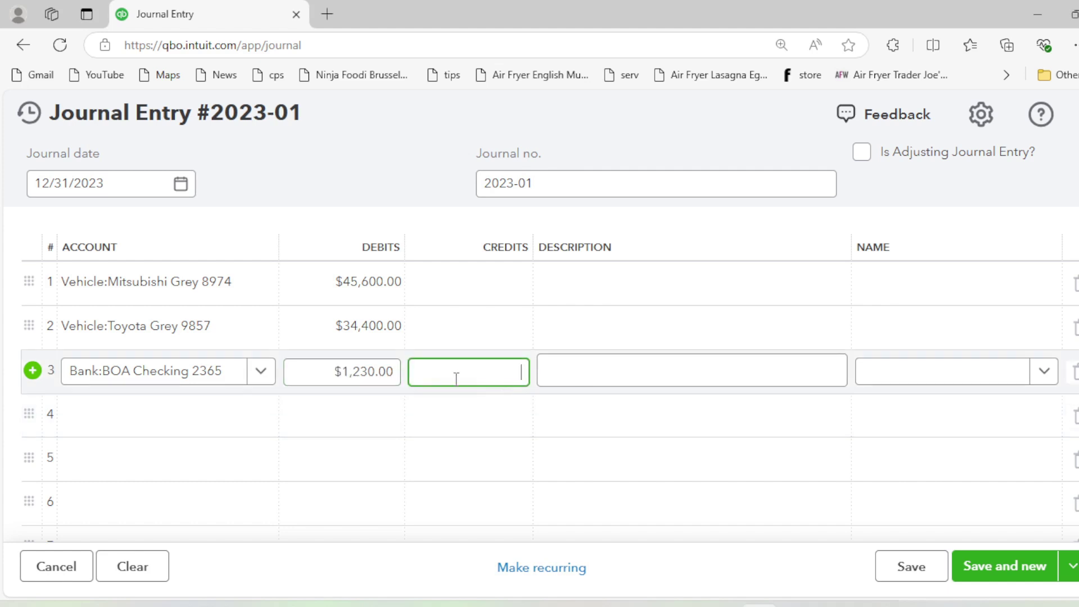
Correct line 3's debit to $12,300.00.
{"action": "left_click_drag", "start_coordinate": [376, 371], "coordinate": [412, 368]}
{"action": "key", "text": "BackSpace"}
{"action": "key", "text": "BackSpace"}
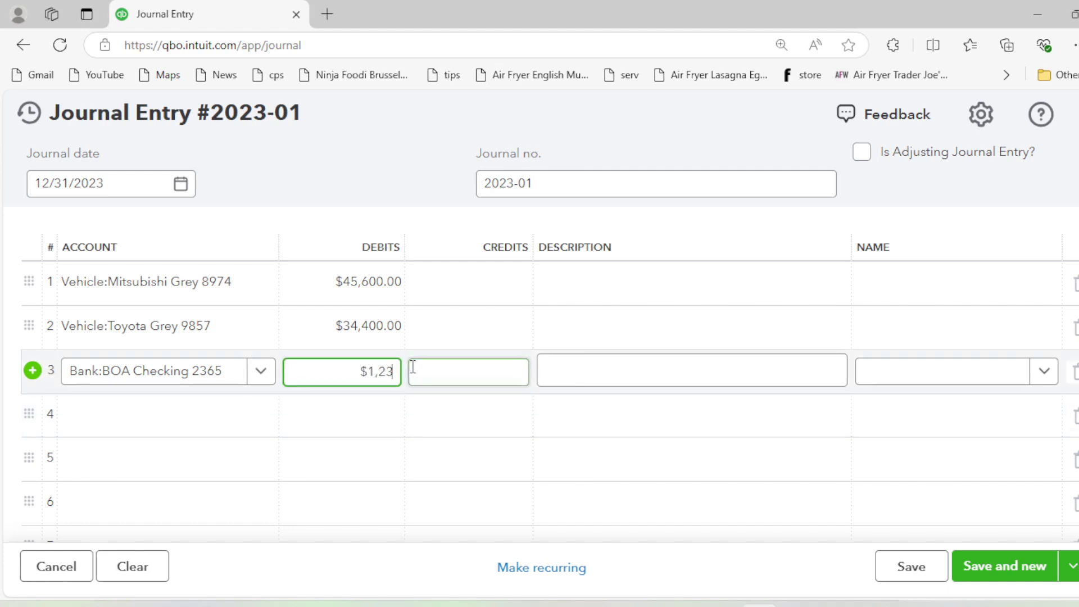
{"action": "type", "text": "0"}
{"action": "key", "text": "Tab"}
{"action": "key", "text": "shift+Tab"}
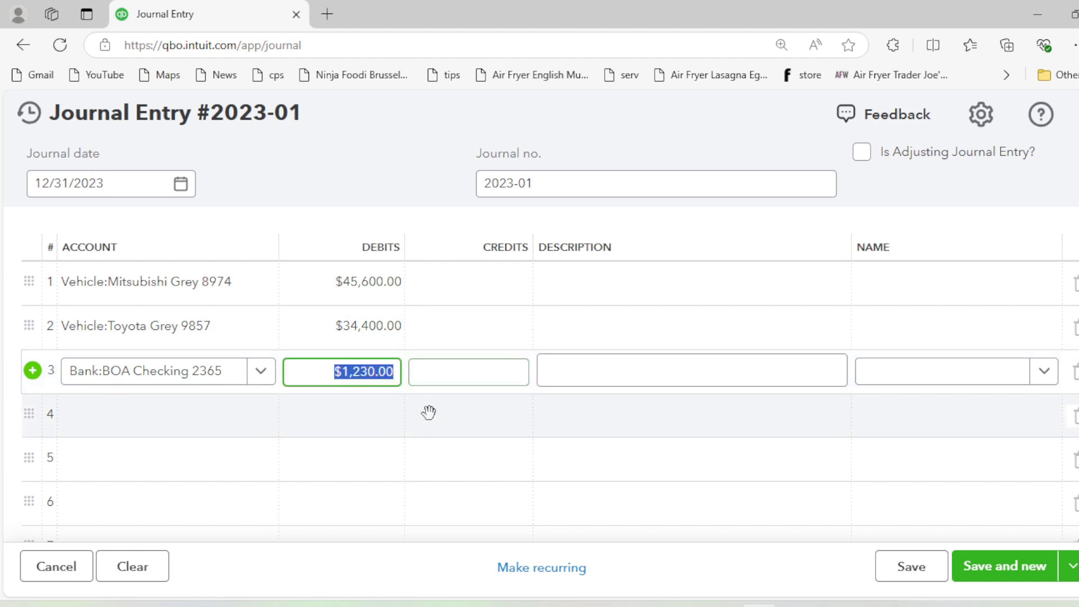
{"action": "key", "text": "Home"}
{"action": "key", "text": "Right"}
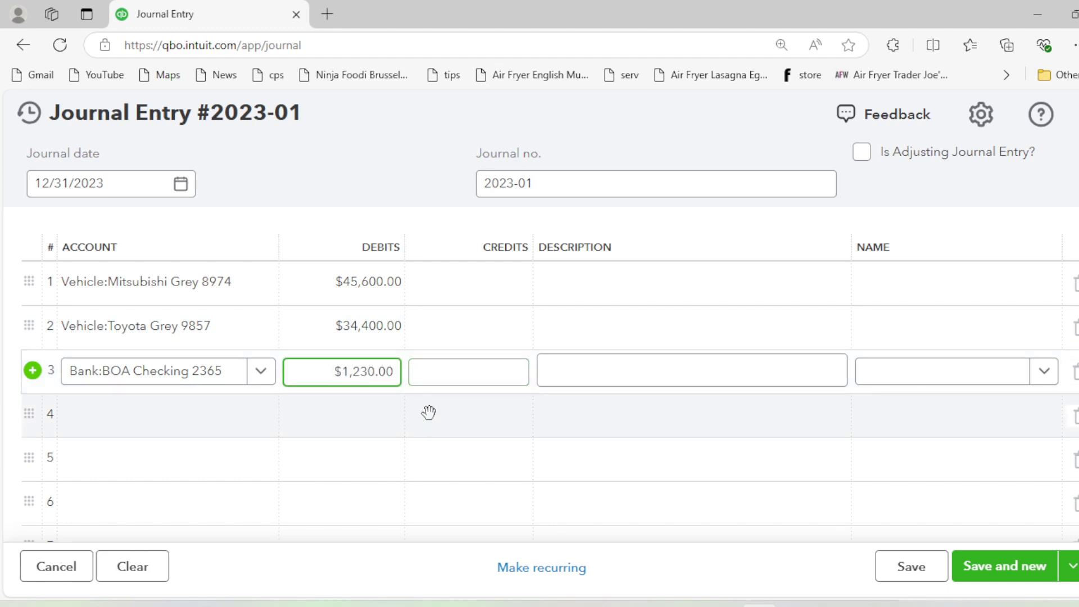
{"action": "type", "text": "0"}
{"action": "key", "text": "Tab"}
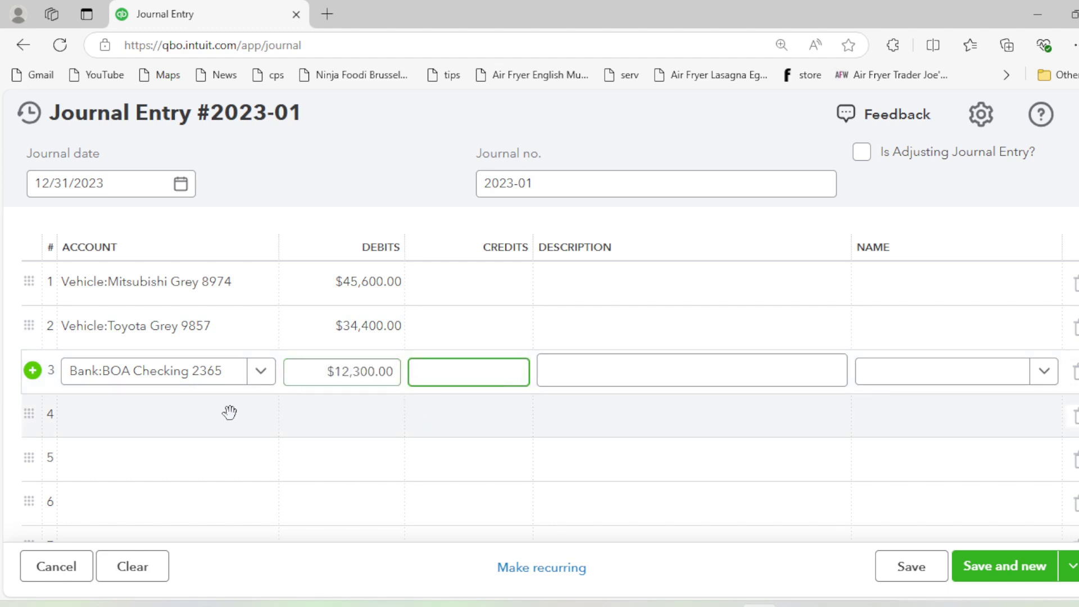
{"action": "key", "text": "alt+Tab"}
Debit Bank:Chase Checking 8521 $5,430.00 on the fourth journal line.
{"action": "scroll", "coordinate": [416, 298], "scroll_direction": "down", "scroll_amount": 3}
{"action": "left_click", "coordinate": [342, 321]}
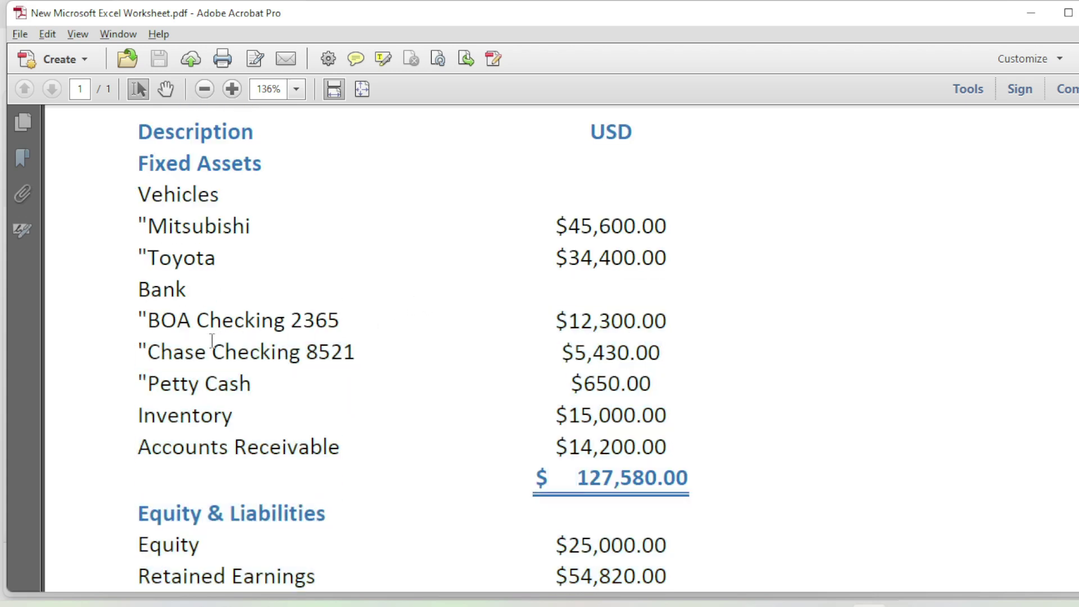
{"action": "left_click_drag", "start_coordinate": [148, 352], "coordinate": [357, 353]}
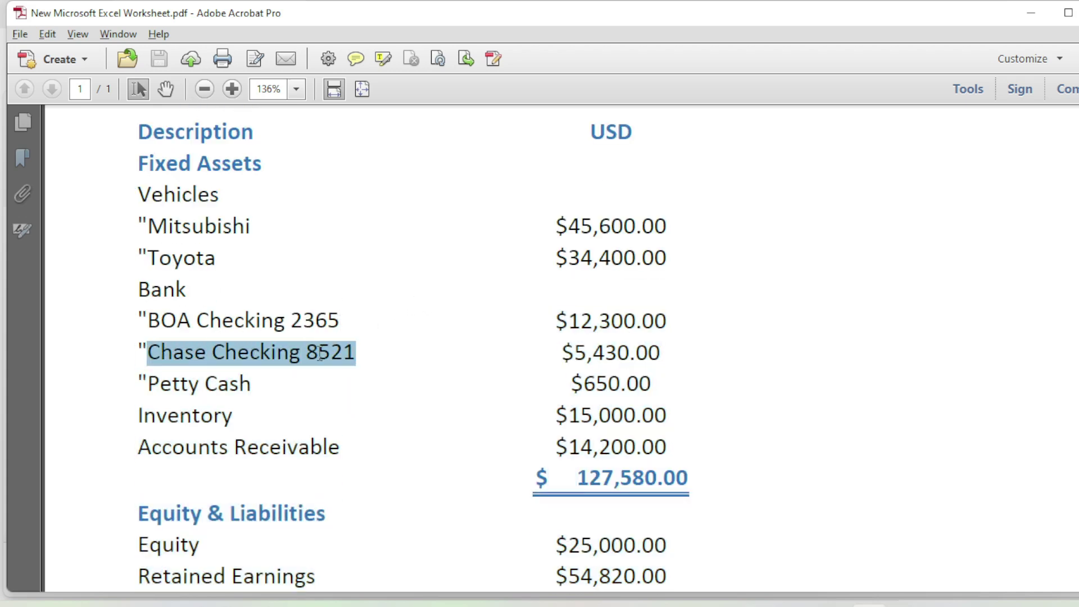
{"action": "key", "text": "alt+Tab"}
{"action": "left_click", "coordinate": [152, 422]}
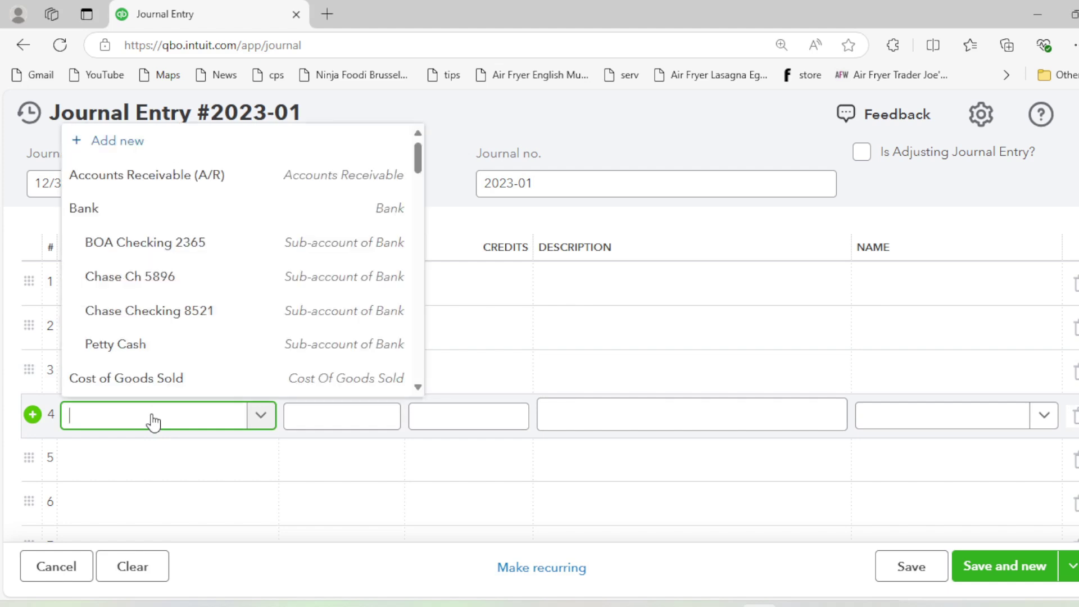
{"action": "type", "text": "chase"}
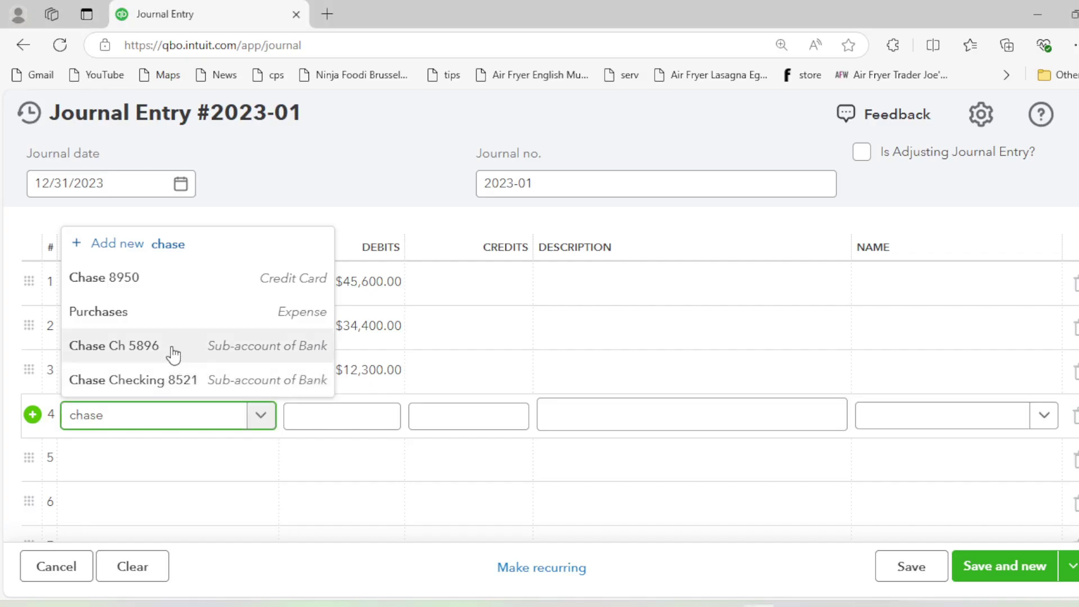
{"action": "left_click", "coordinate": [152, 386]}
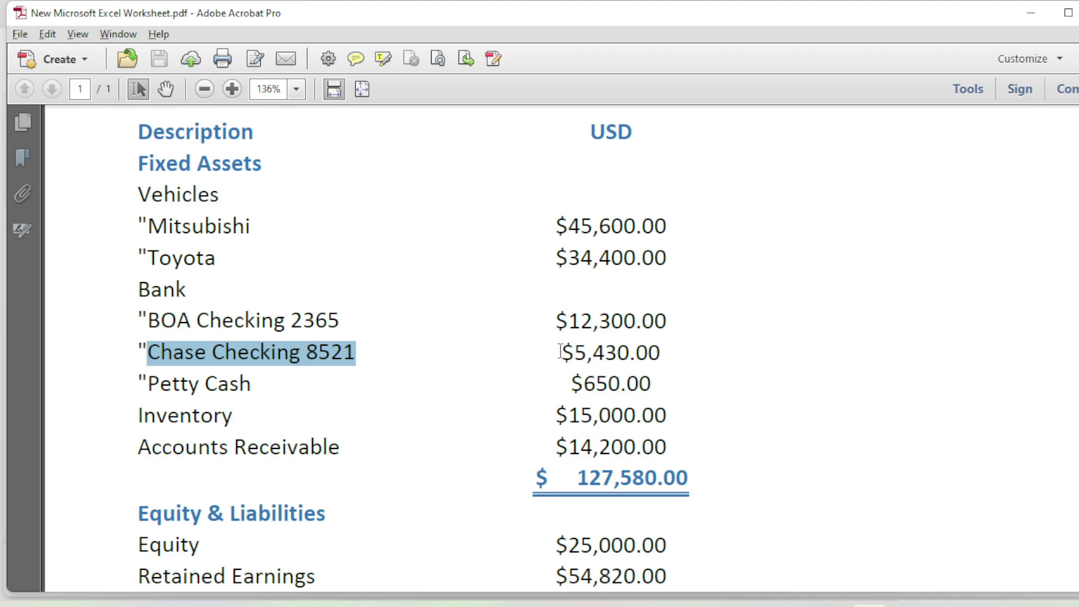
{"action": "key", "text": "alt+Tab"}
{"action": "type", "text": "5430"}
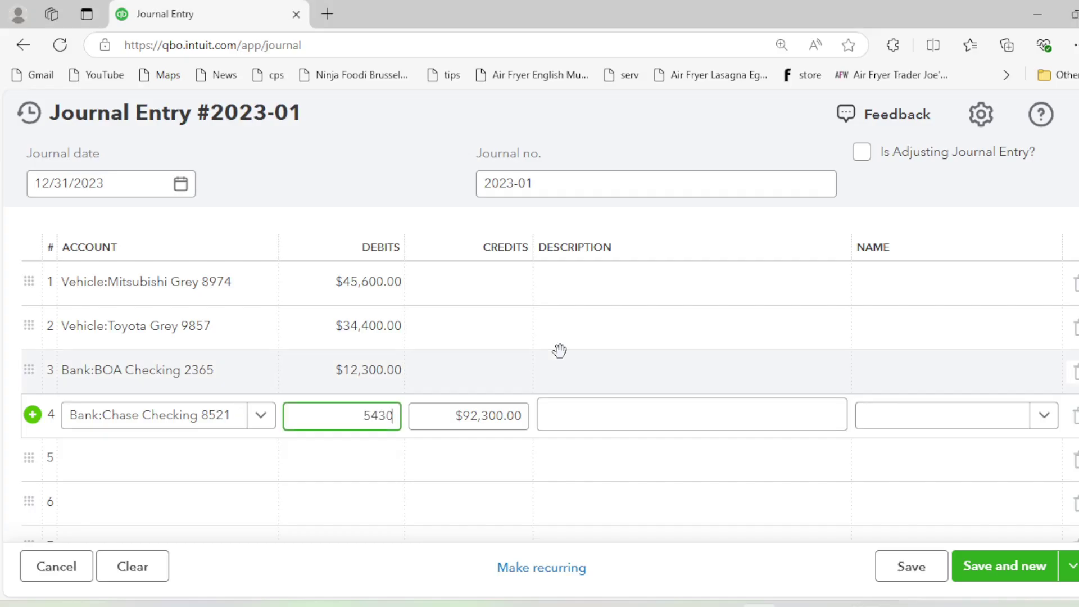
{"action": "key", "text": "Tab"}
Debit Bank:Petty Cash $650.00 on the fifth journal line.
{"action": "key", "text": "alt+Tab"}
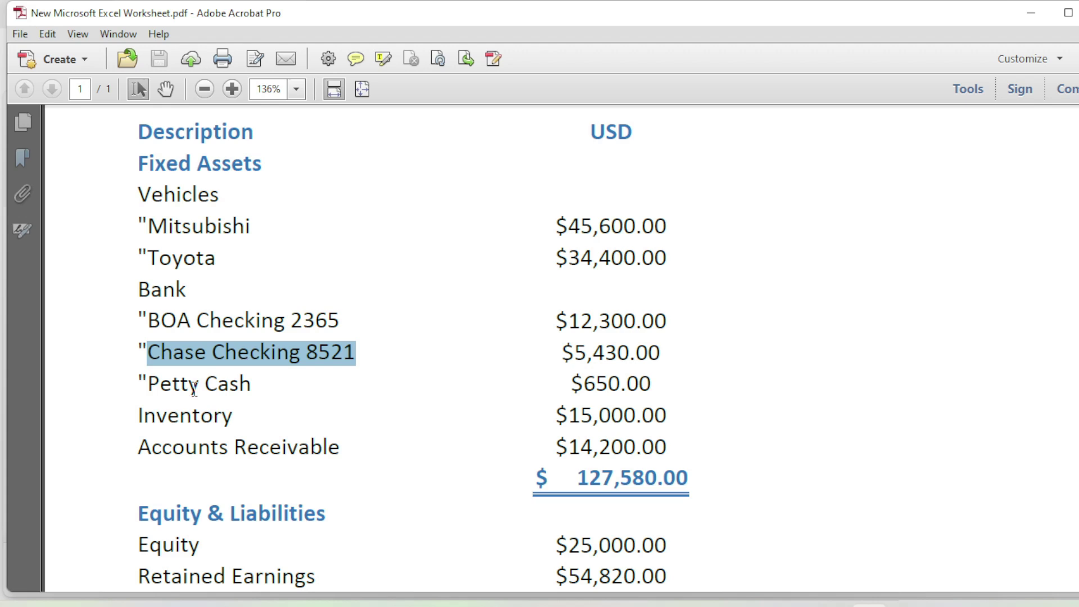
{"action": "scroll", "coordinate": [194, 388], "scroll_direction": "down", "scroll_amount": 6}
{"action": "key", "text": "alt+Tab"}
{"action": "type", "text": "petty"}
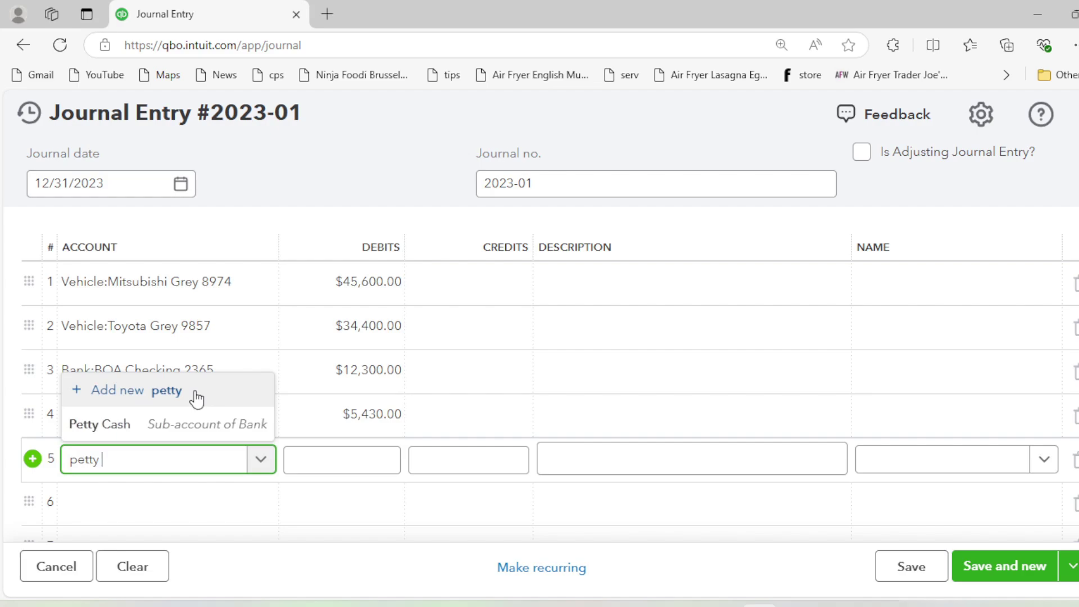
{"action": "left_click", "coordinate": [169, 424]}
{"action": "left_click", "coordinate": [349, 458]}
{"action": "key", "text": "alt+Tab"}
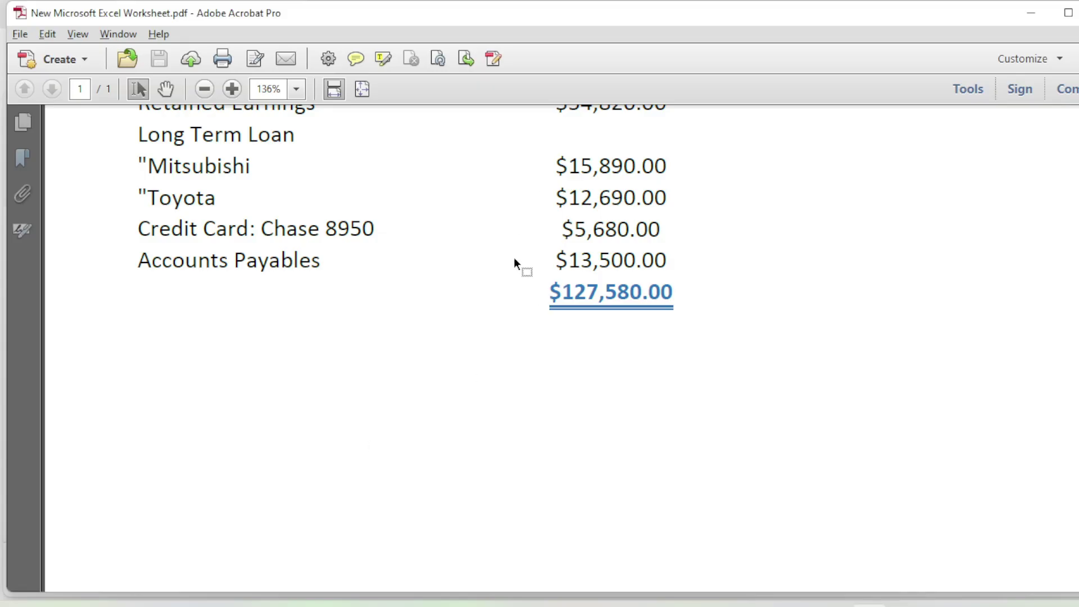
{"action": "scroll", "coordinate": [364, 228], "scroll_direction": "up", "scroll_amount": 8}
{"action": "left_click_drag", "start_coordinate": [148, 197], "coordinate": [355, 198]}
{"action": "scroll", "coordinate": [385, 306], "scroll_direction": "up", "scroll_amount": 1}
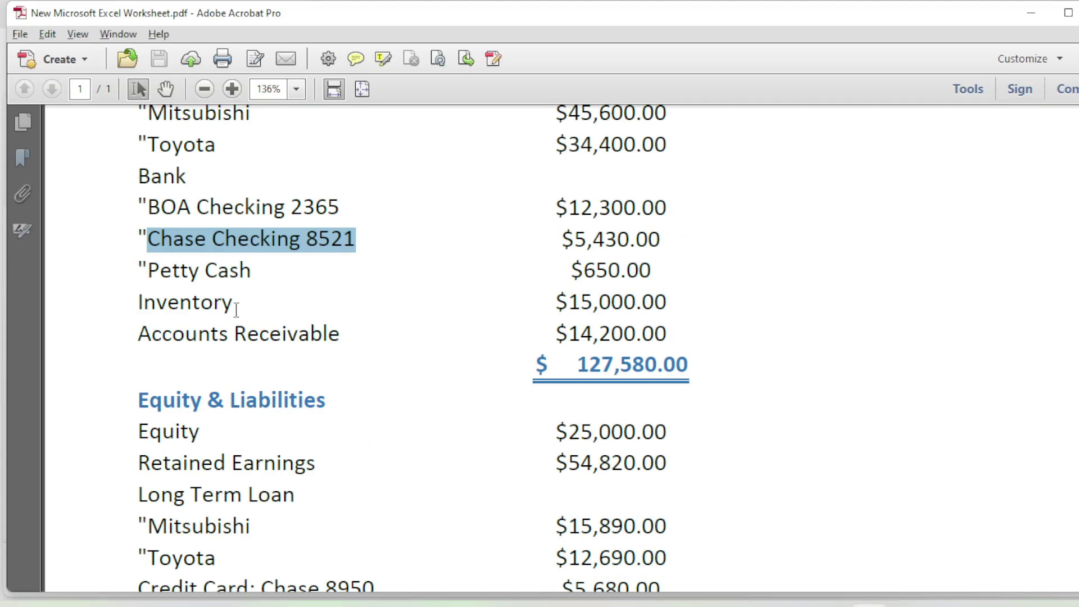
{"action": "key", "text": "alt+Tab"}
{"action": "type", "text": "65"}
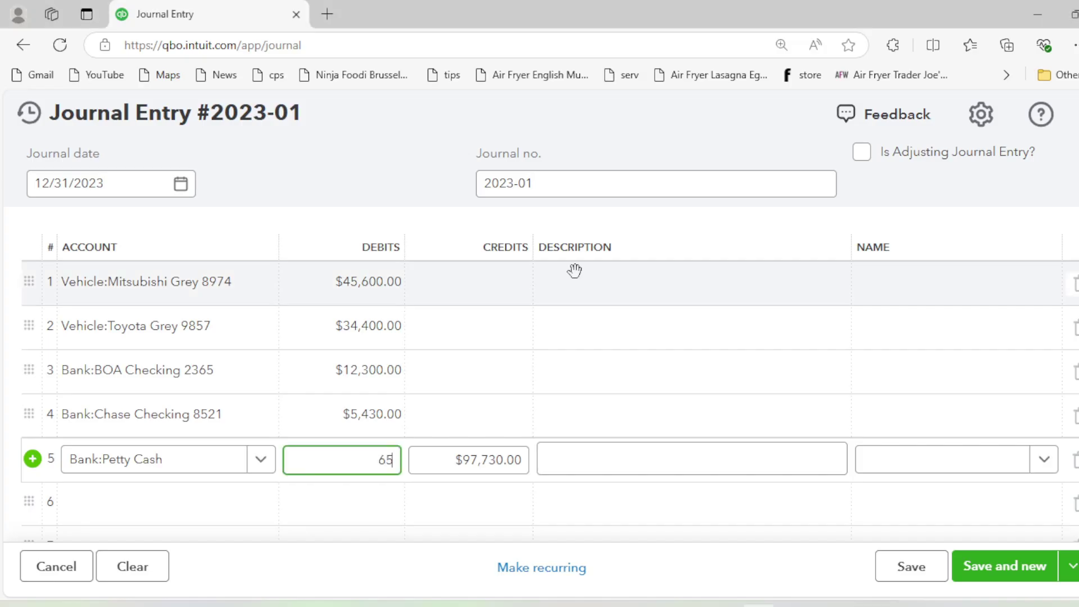
{"action": "type", "text": "0"}
{"action": "key", "text": "Tab"}
Start the sixth line's account by searching 'inven' for the inventory account.
{"action": "key", "text": "alt+Tab"}
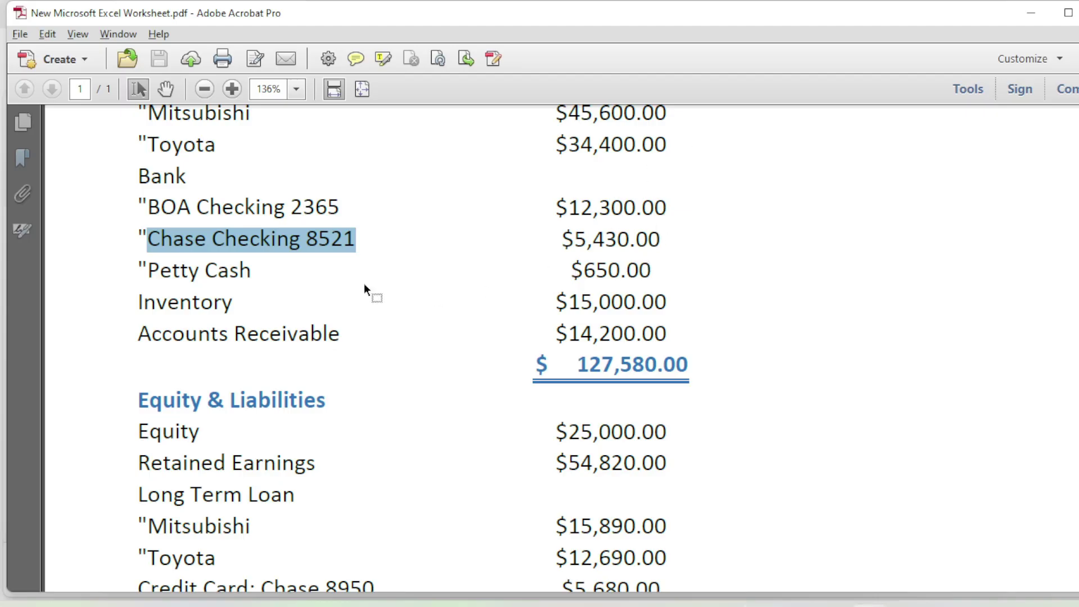
{"action": "key", "text": "alt+Tab"}
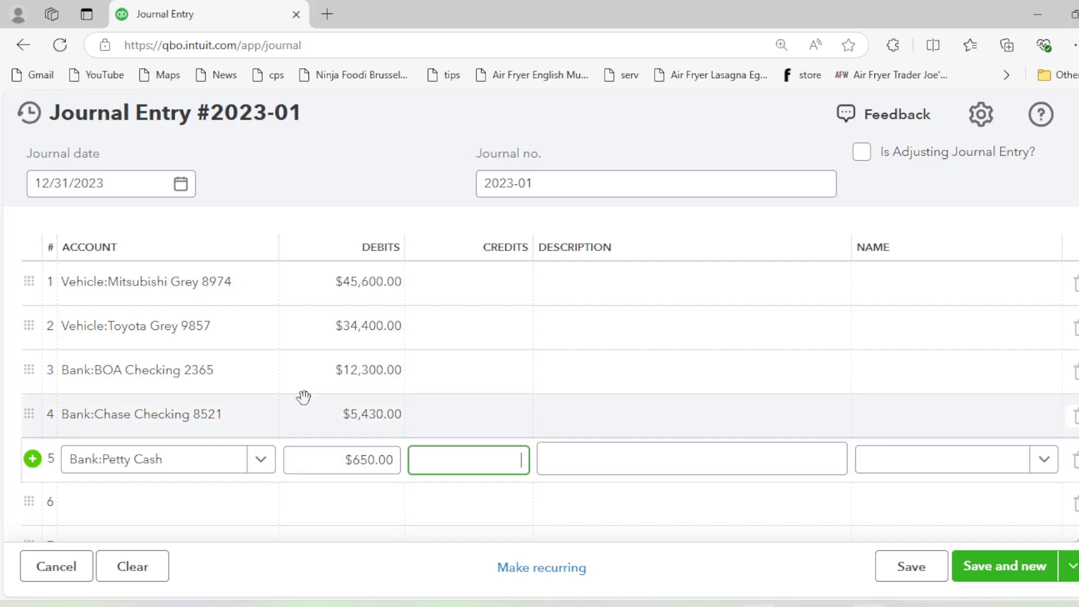
{"action": "left_click", "coordinate": [186, 503]}
{"action": "type", "text": "invent"}
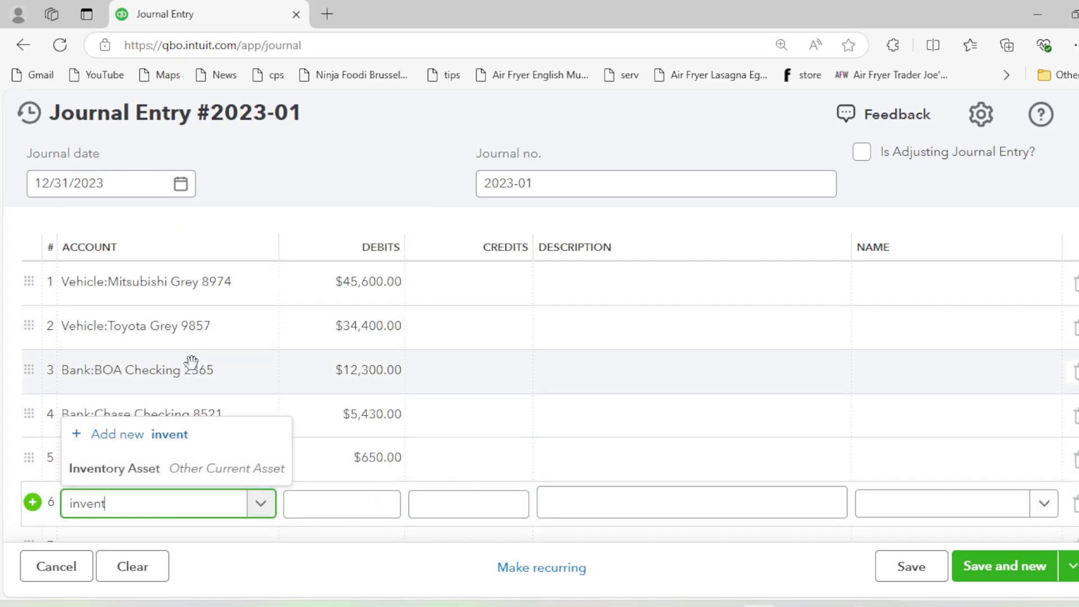
Debit Inventory Asset $14,200.00 on line 6, using the amount from the PDF.
{"action": "left_click", "coordinate": [198, 466]}
{"action": "left_click", "coordinate": [321, 510]}
{"action": "key", "text": "alt+Tab"}
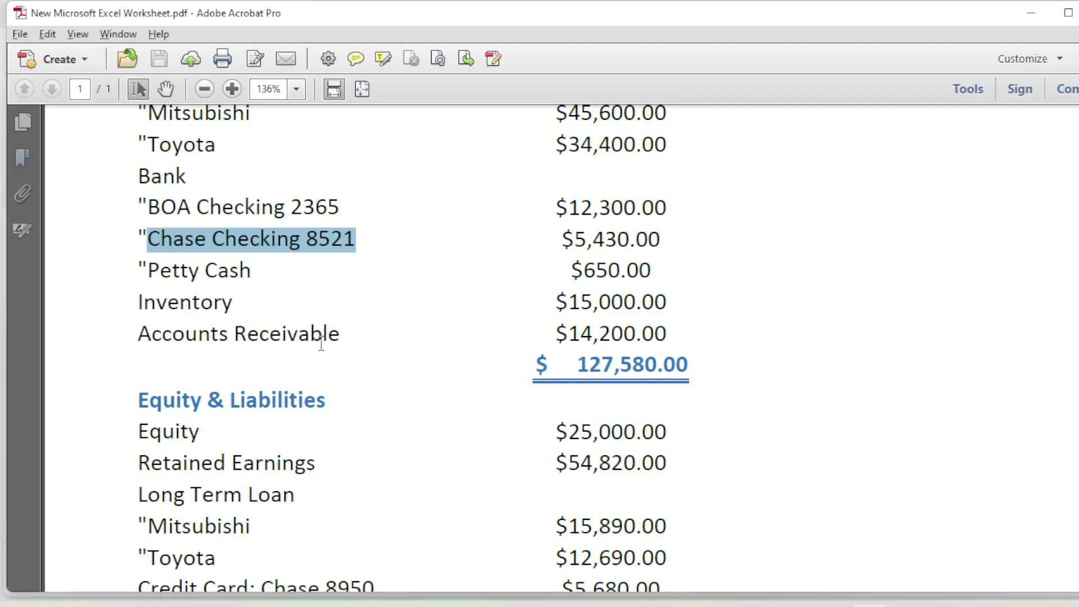
{"action": "scroll", "coordinate": [321, 344], "scroll_direction": "down", "scroll_amount": 1}
{"action": "left_click_drag", "start_coordinate": [154, 301], "coordinate": [343, 297]}
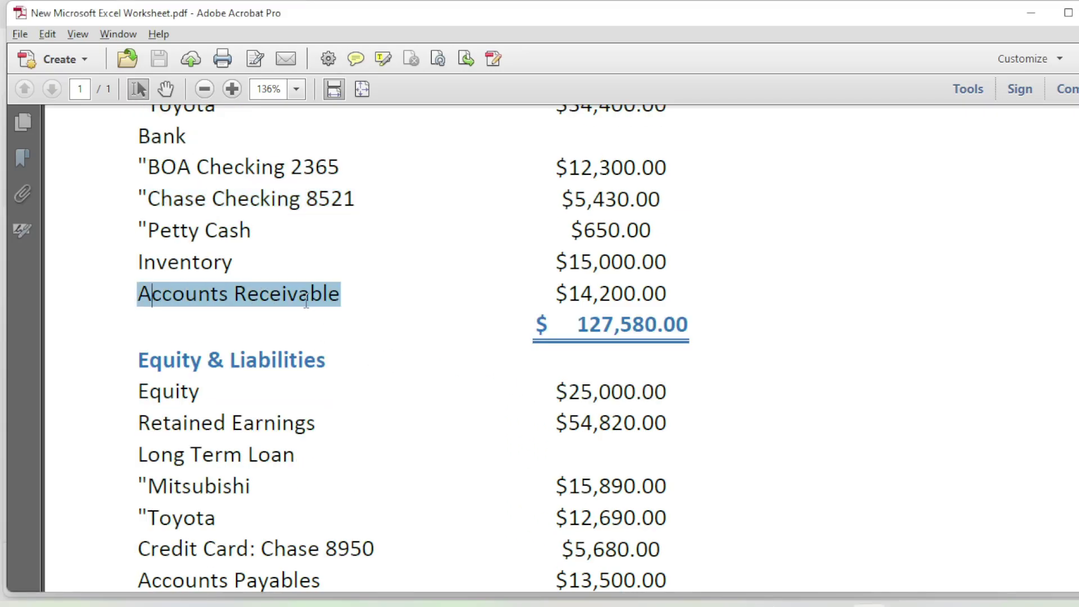
{"action": "left_click", "coordinate": [533, 303]}
{"action": "left_click_drag", "start_coordinate": [556, 293], "coordinate": [641, 293]}
{"action": "key", "text": "alt+Tab"}
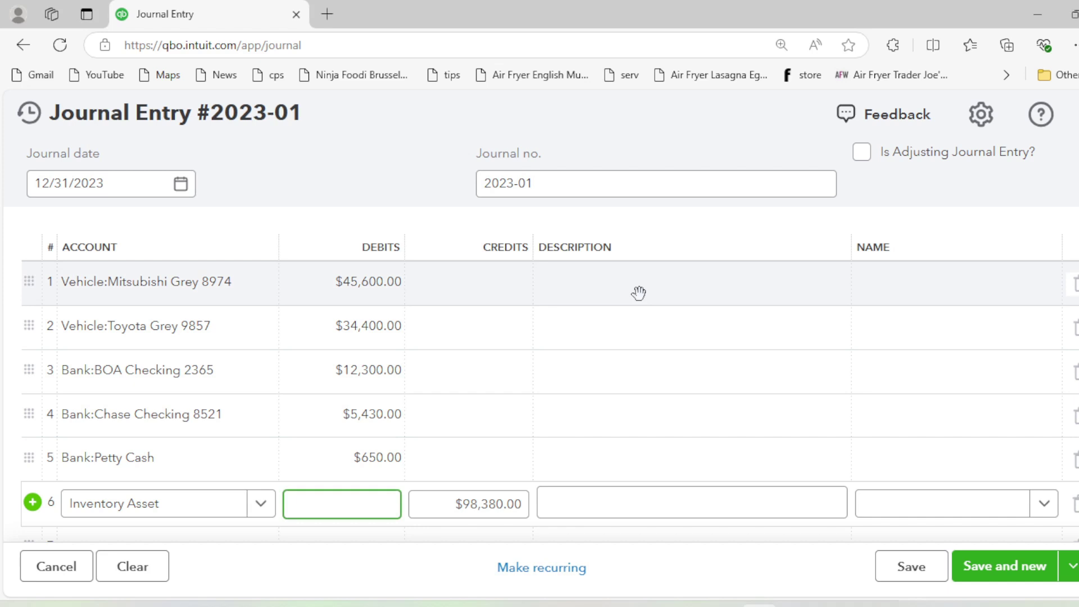
{"action": "type", "text": "14200"}
{"action": "key", "text": "Tab"}
Set line 7's account to Equity, carrying the balancing $112,580.00 credit.
{"action": "scroll", "coordinate": [412, 330], "scroll_direction": "down", "scroll_amount": 3}
{"action": "left_click", "coordinate": [196, 387]}
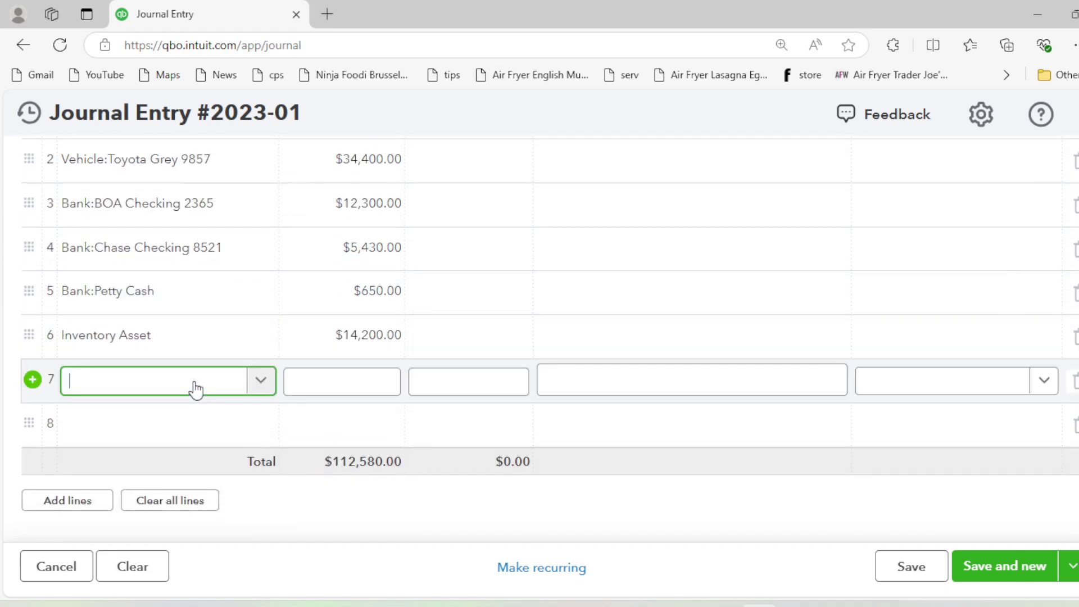
{"action": "key", "text": "alt+Tab"}
{"action": "scroll", "coordinate": [553, 337], "scroll_direction": "down", "scroll_amount": 3}
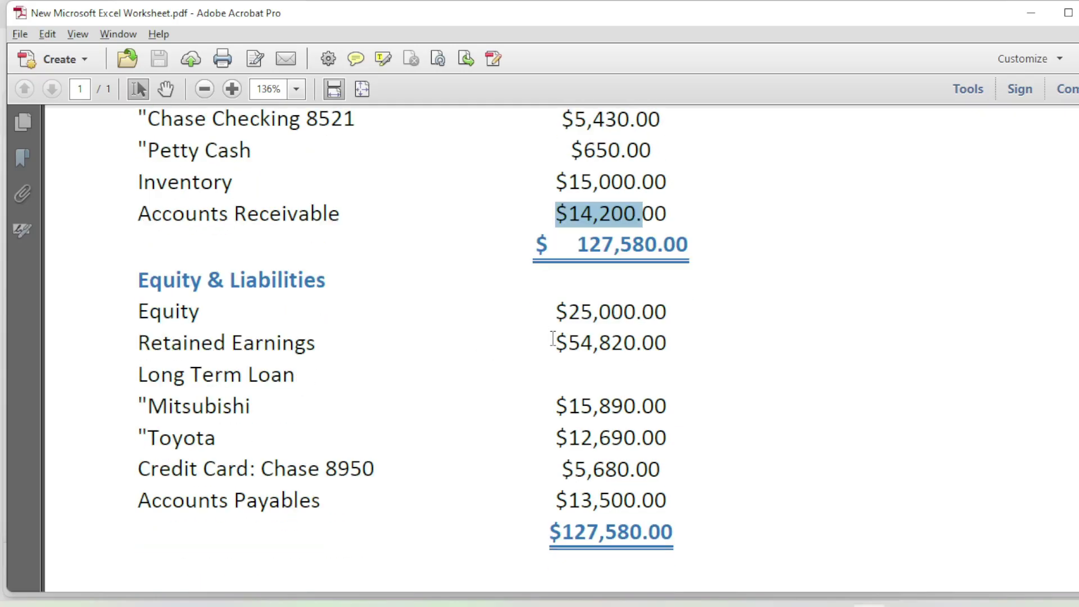
{"action": "scroll", "coordinate": [542, 331], "scroll_direction": "up", "scroll_amount": 10}
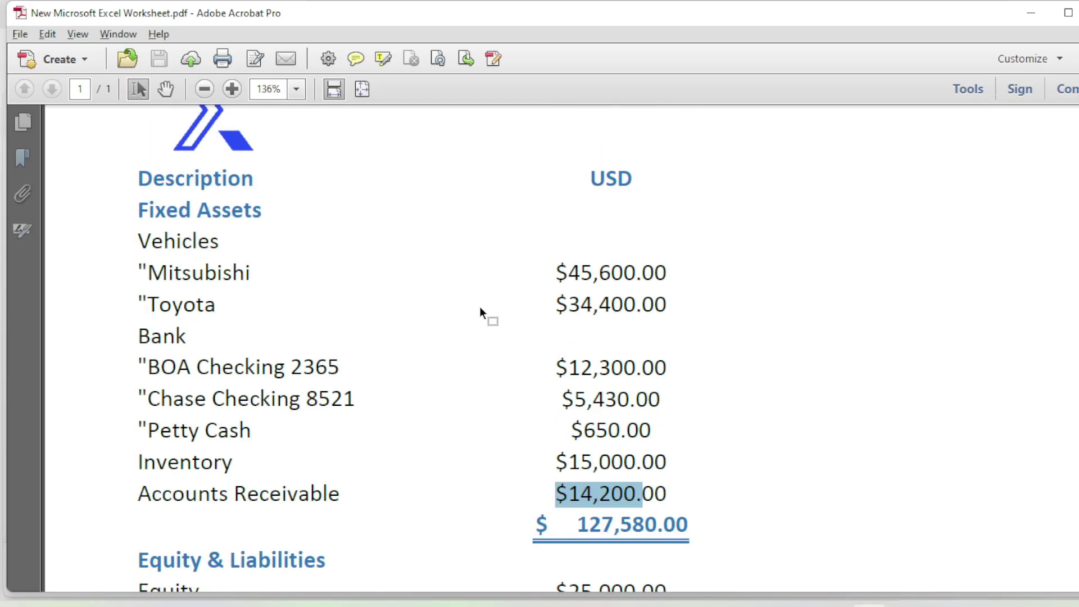
{"action": "scroll", "coordinate": [480, 308], "scroll_direction": "down", "scroll_amount": 5}
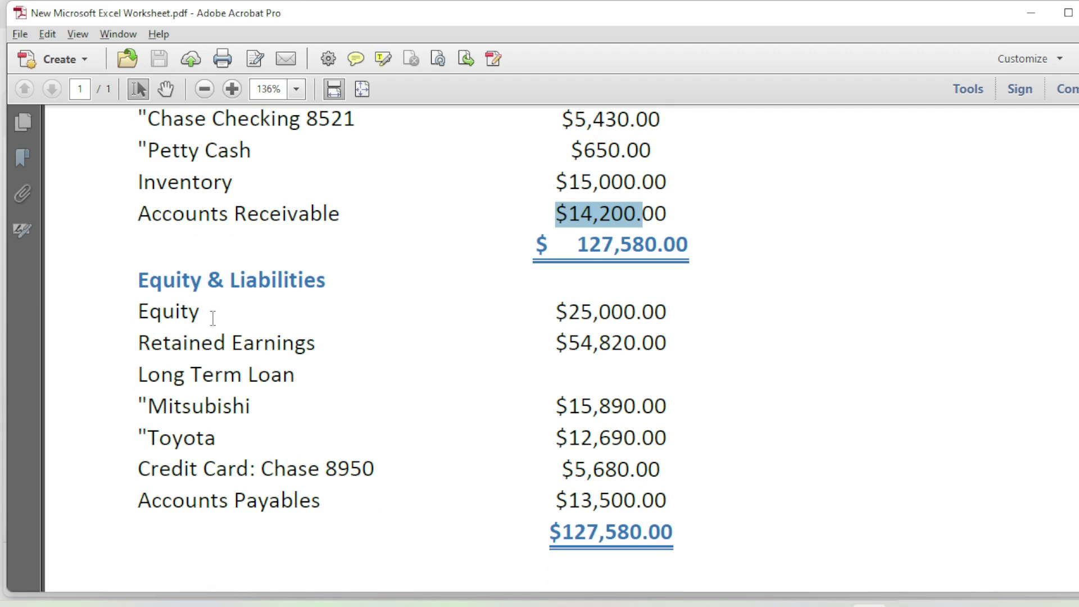
{"action": "key", "text": "alt+Tab"}
{"action": "type", "text": "eq"}
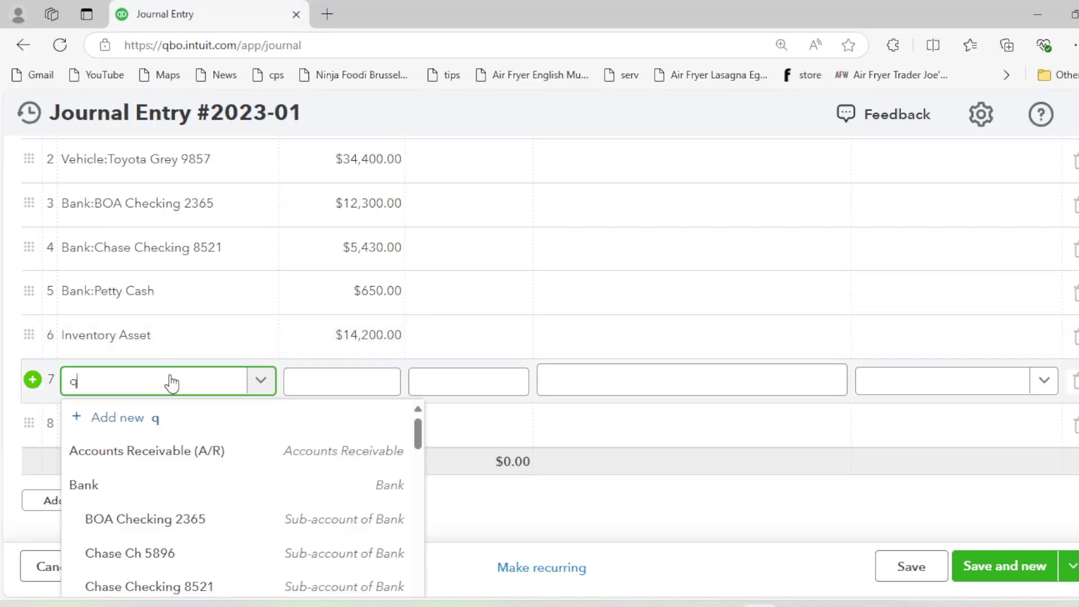
{"action": "type", "text": "ui"}
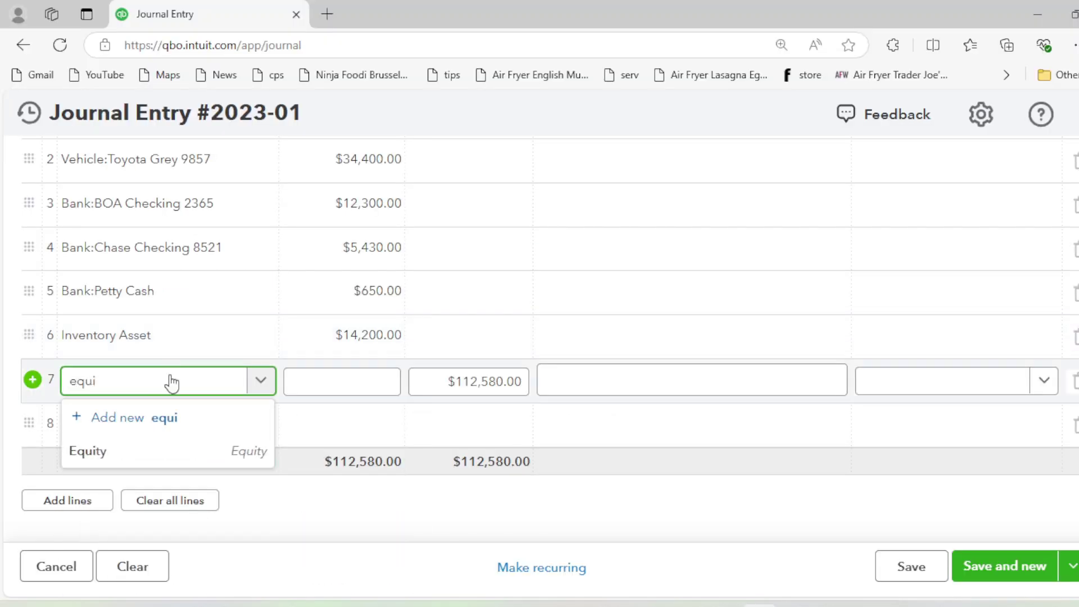
{"action": "left_click", "coordinate": [140, 454]}
{"action": "key", "text": "alt+Tab"}
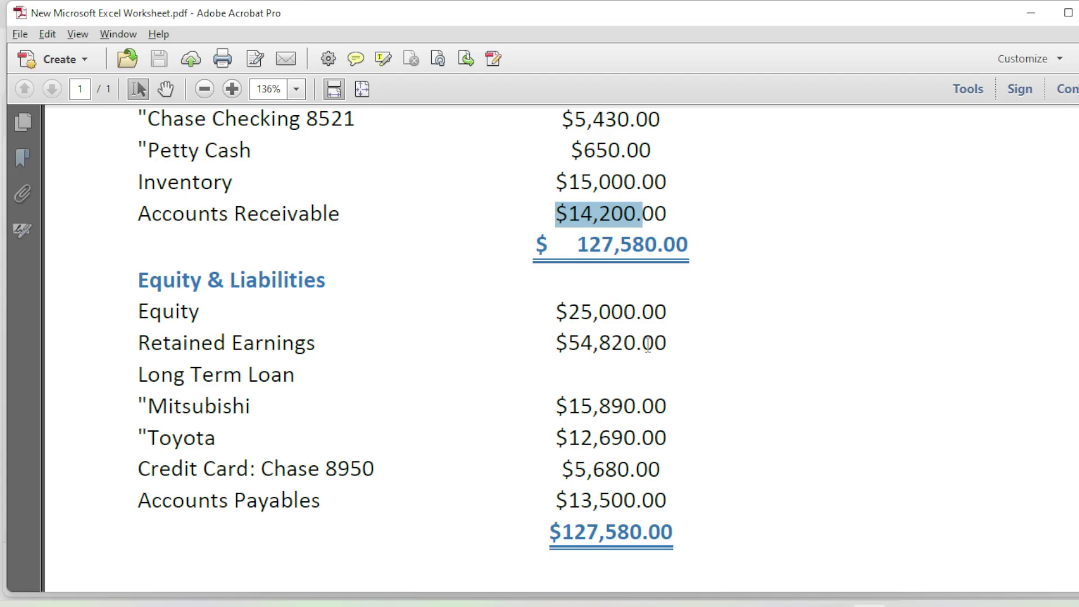
{"action": "scroll", "coordinate": [604, 380], "scroll_direction": "up", "scroll_amount": 3}
{"action": "scroll", "coordinate": [601, 399], "scroll_direction": "up", "scroll_amount": 4}
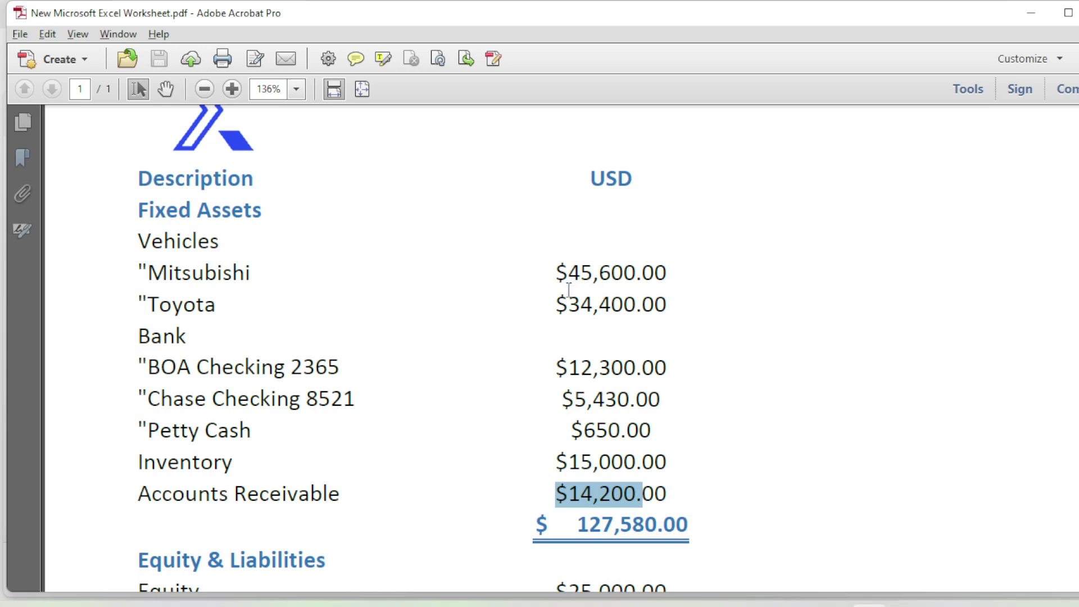
{"action": "left_click_drag", "start_coordinate": [538, 261], "coordinate": [622, 322]}
{"action": "left_click", "coordinate": [616, 330]}
{"action": "key", "text": "alt+Tab"}
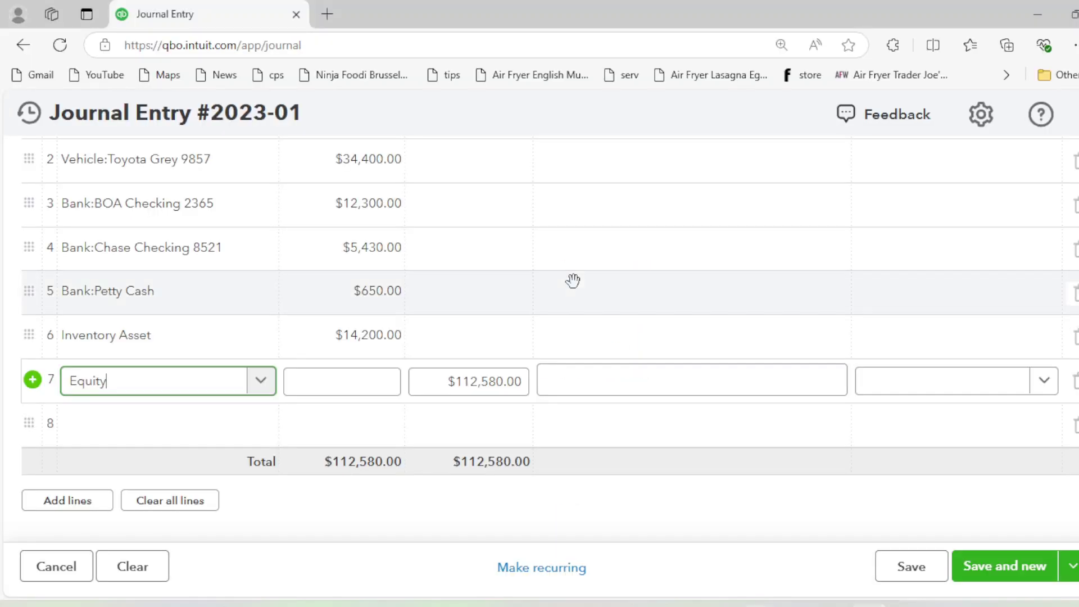
{"action": "scroll", "coordinate": [442, 327], "scroll_direction": "up", "scroll_amount": 3}
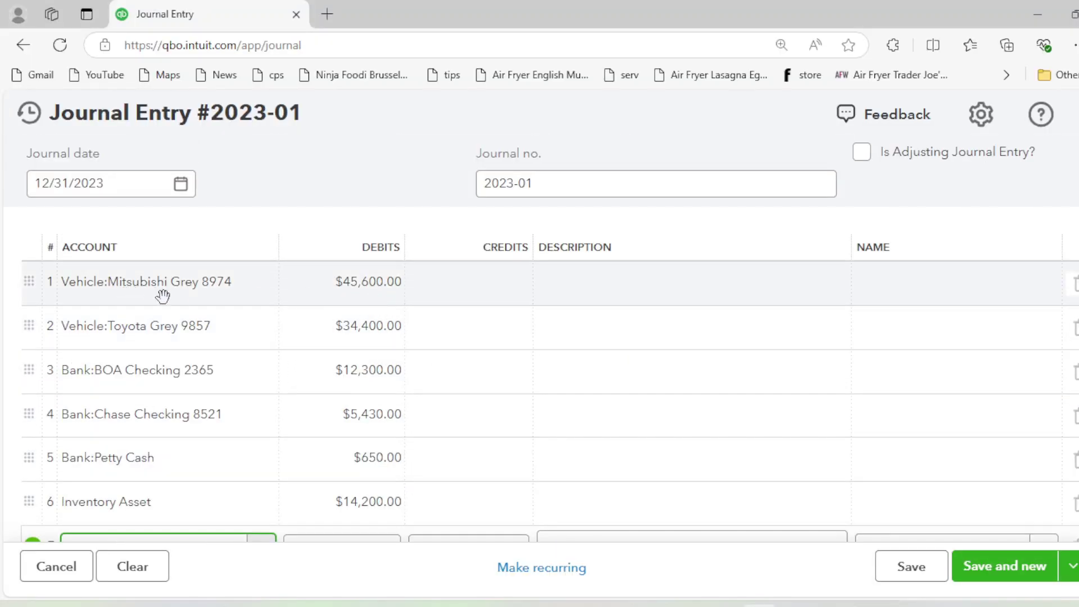
{"action": "key", "text": "alt+Tab"}
{"action": "left_click_drag", "start_coordinate": [581, 274], "coordinate": [667, 274]}
{"action": "left_click_drag", "start_coordinate": [624, 274], "coordinate": [473, 318]}
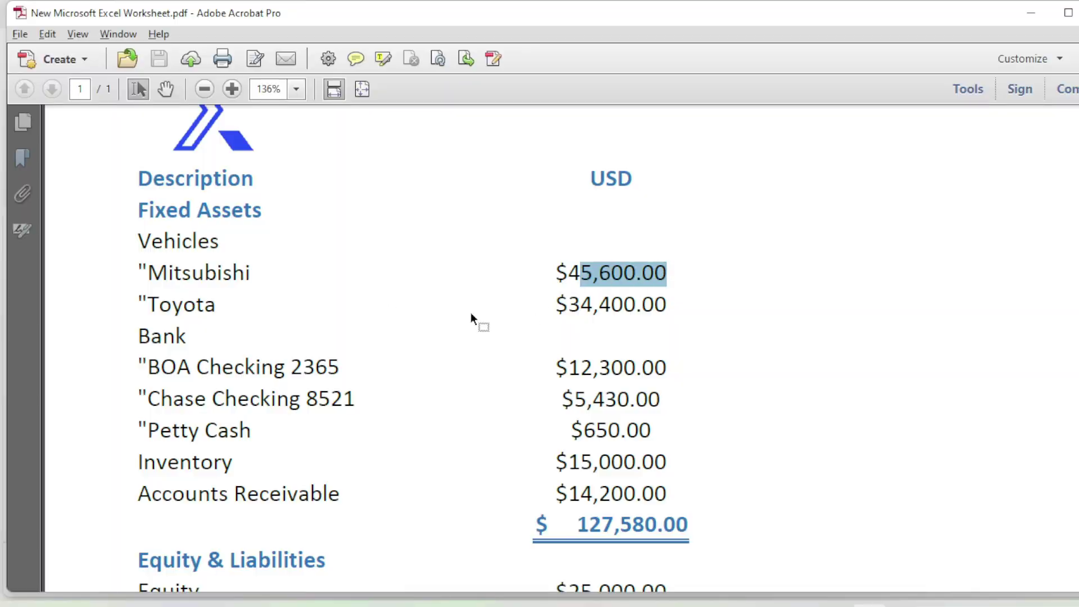
{"action": "left_click_drag", "start_coordinate": [569, 308], "coordinate": [670, 307]}
{"action": "key", "text": "alt+Tab"}
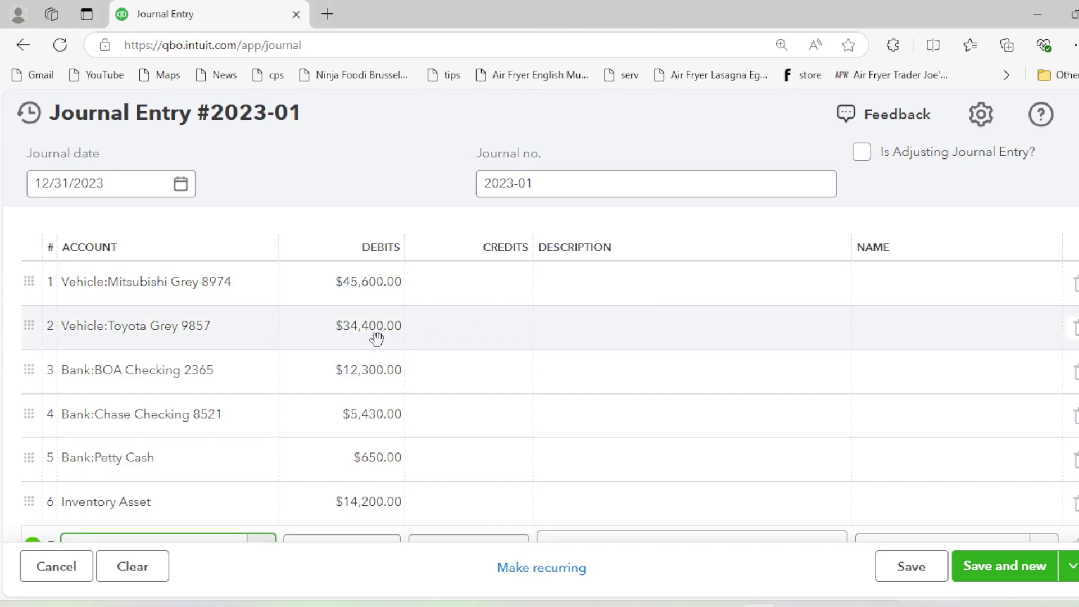
{"action": "key", "text": "alt+Tab"}
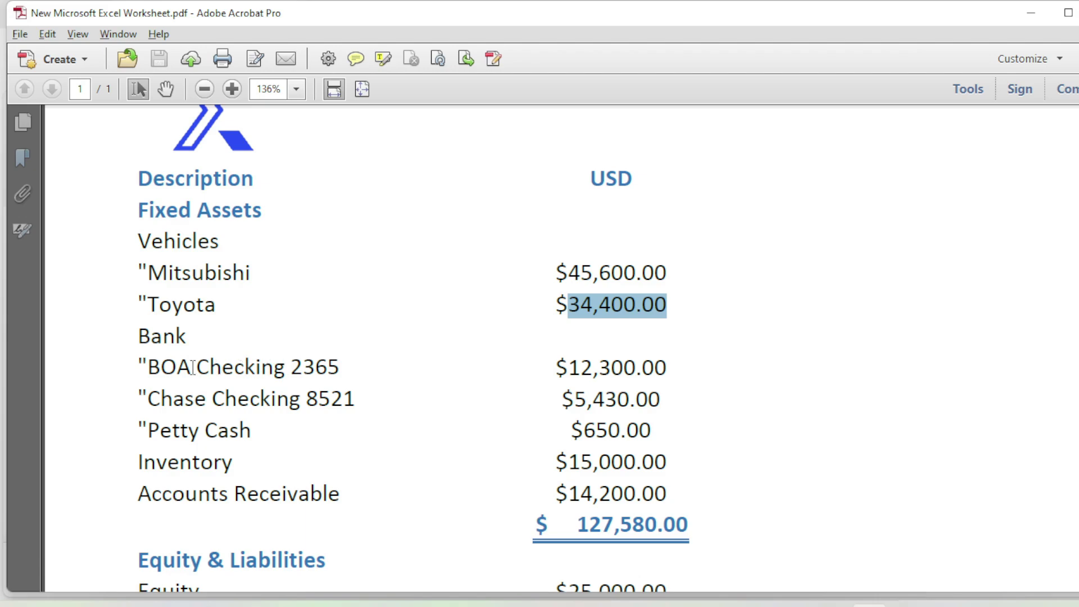
{"action": "left_click_drag", "start_coordinate": [147, 368], "coordinate": [341, 370]}
{"action": "left_click", "coordinate": [568, 368]}
{"action": "key", "text": "alt+Tab"}
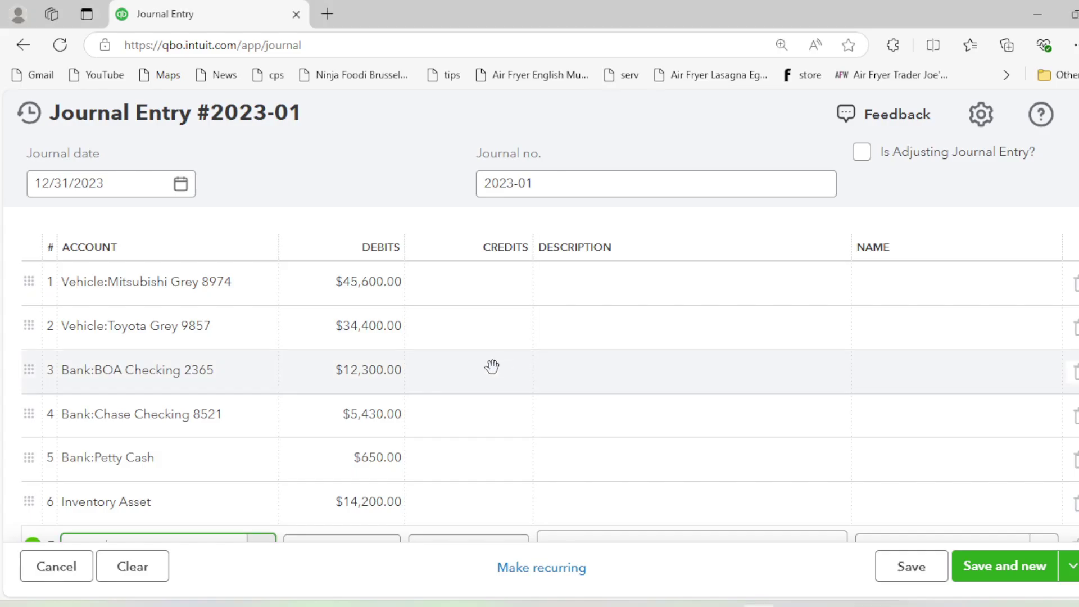
{"action": "key", "text": "alt+Tab"}
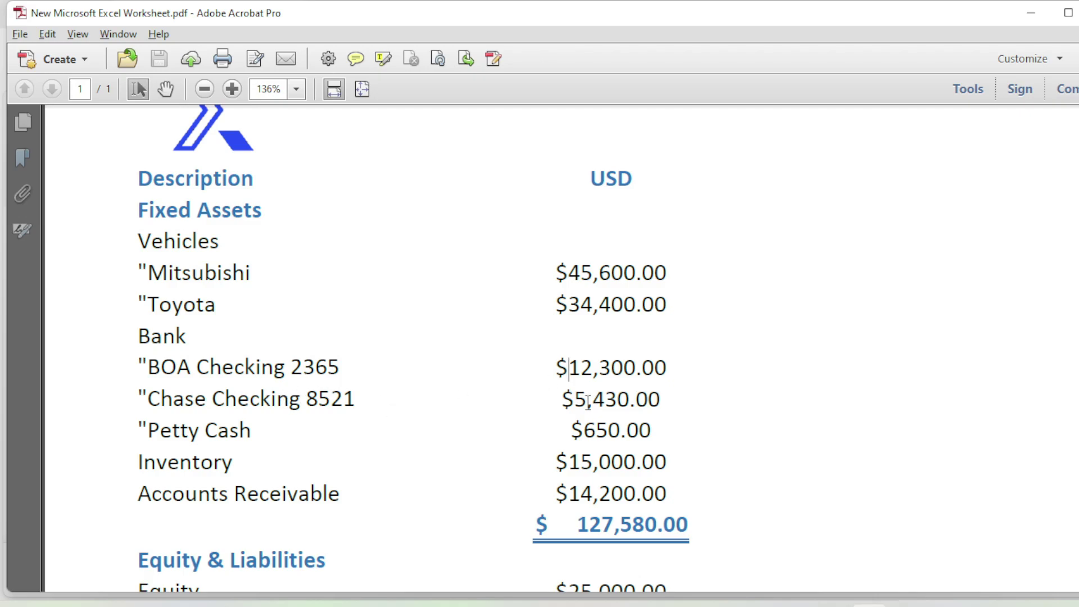
{"action": "key", "text": "alt+Tab"}
{"action": "scroll", "coordinate": [242, 393], "scroll_direction": "down", "scroll_amount": 2}
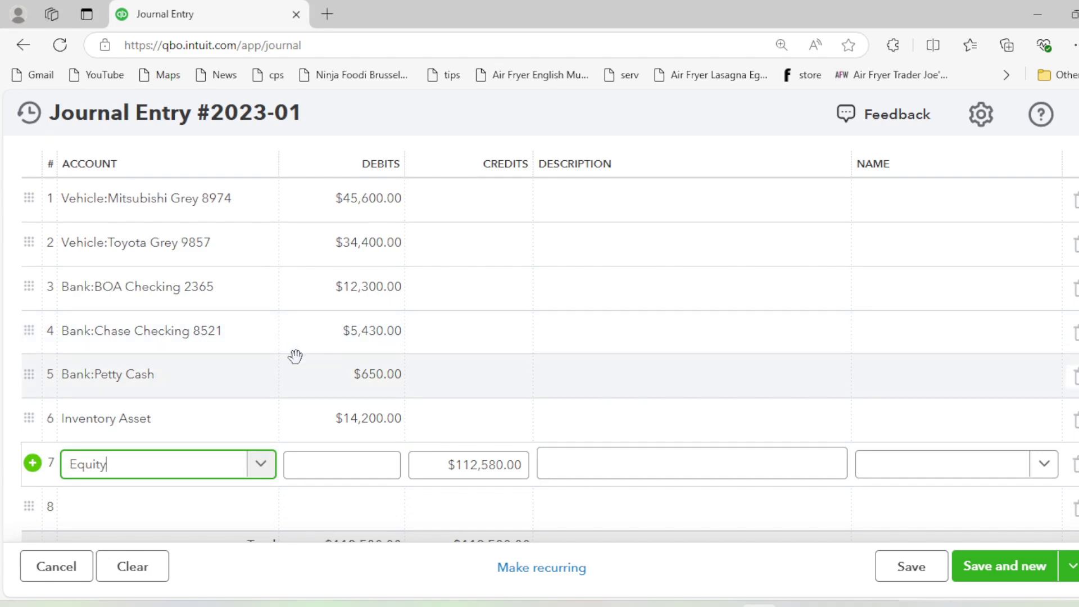
{"action": "key", "text": "alt+Tab"}
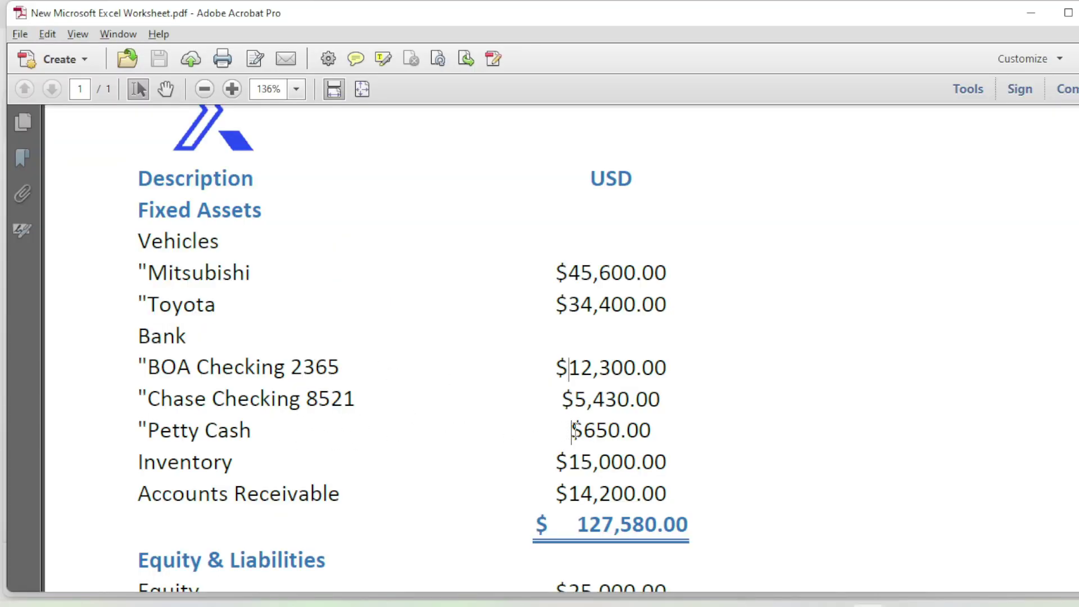
{"action": "left_click_drag", "start_coordinate": [571, 431], "coordinate": [642, 431]}
{"action": "key", "text": "alt+Tab"}
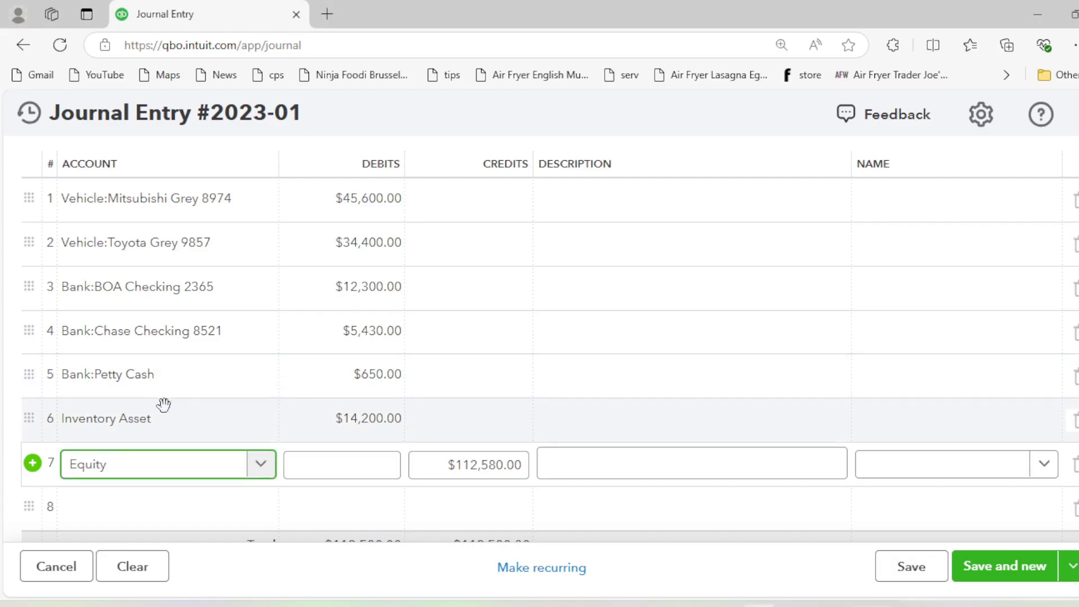
{"action": "key", "text": "alt+Tab"}
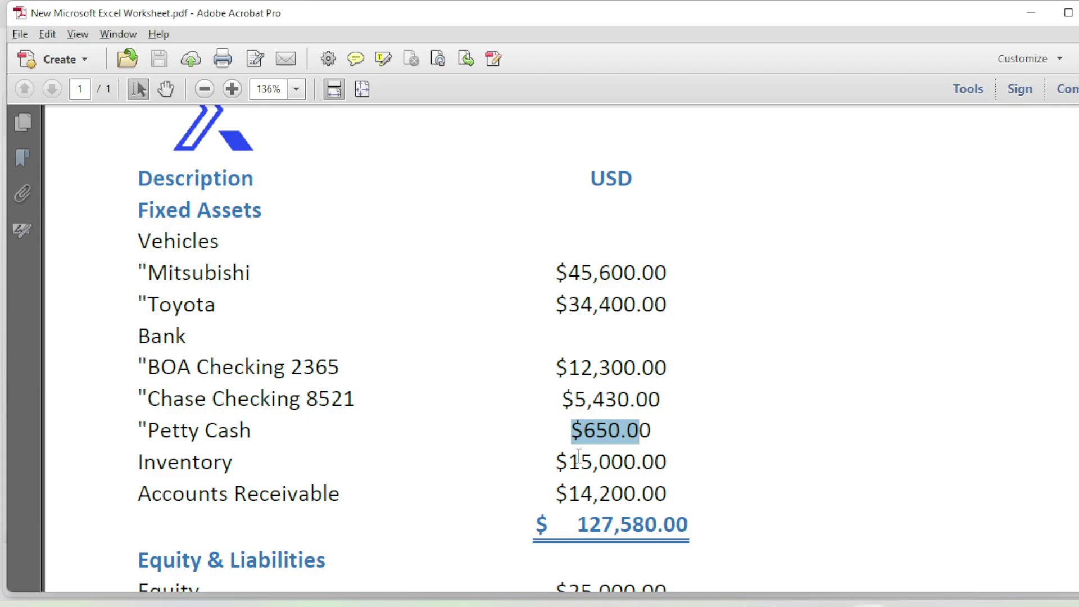
{"action": "left_click_drag", "start_coordinate": [579, 456], "coordinate": [718, 463]}
{"action": "key", "text": "alt+Tab"}
Change line 6's Inventory Asset debit from $14,200.00 to $15,000.00.
{"action": "left_click", "coordinate": [318, 419]}
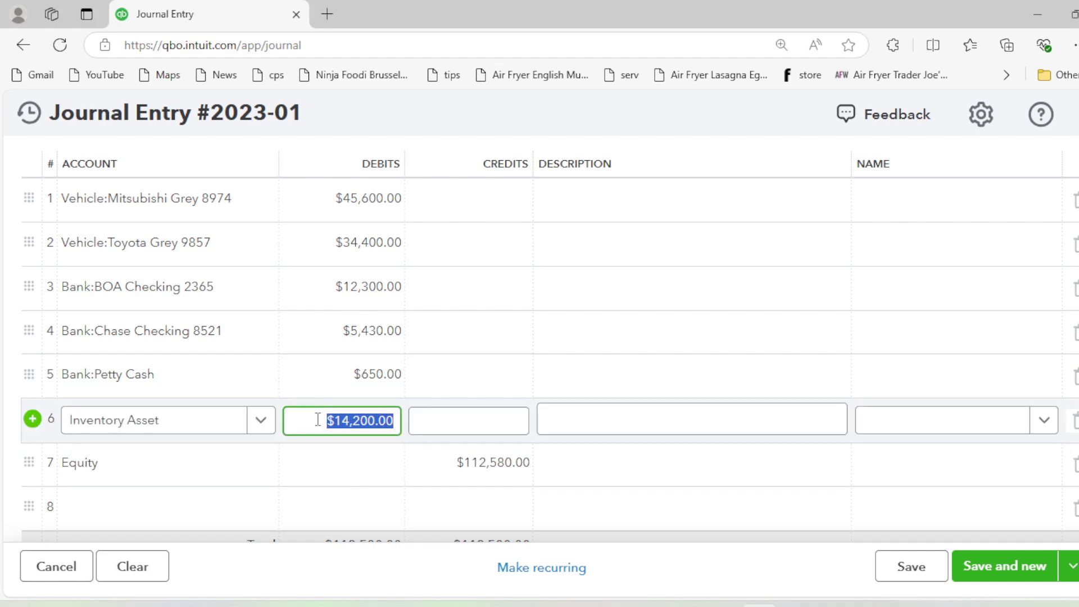
{"action": "left_click_drag", "start_coordinate": [317, 420], "coordinate": [397, 421]}
{"action": "type", "text": "15,0"}
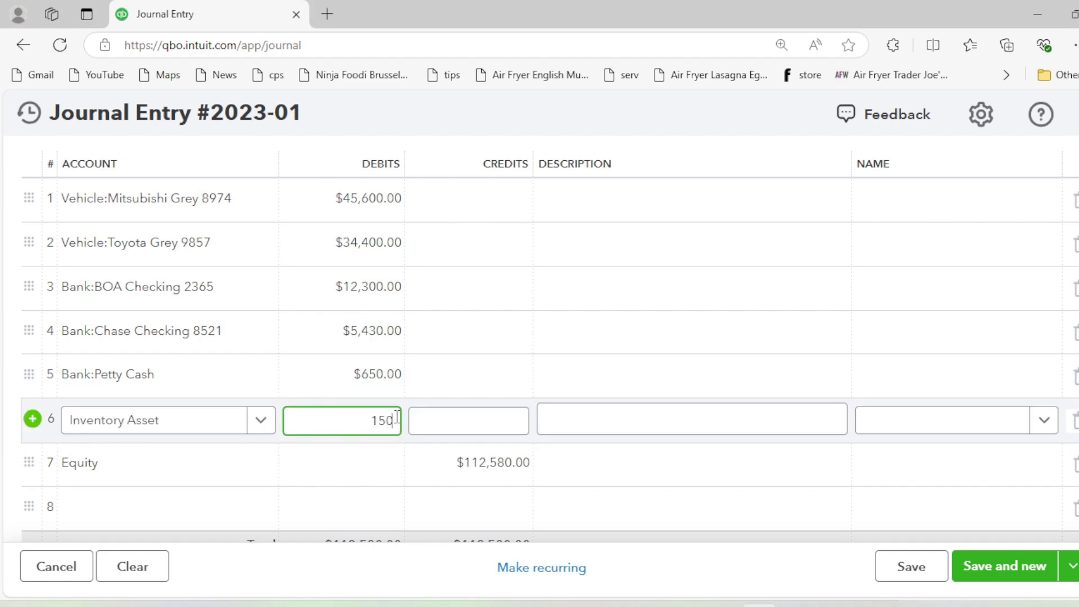
{"action": "type", "text": "00"}
{"action": "key", "text": "Tab"}
Switch line 7 to Accounts Receivable (A/R) with a $14,200.00 debit.
{"action": "scroll", "coordinate": [238, 429], "scroll_direction": "down", "scroll_amount": 2}
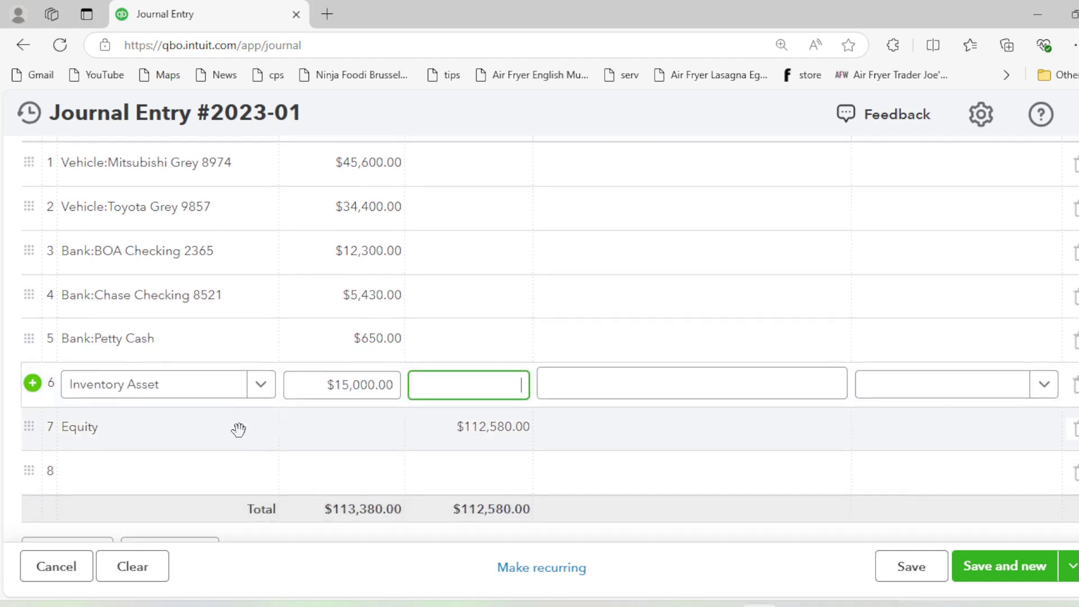
{"action": "left_click", "coordinate": [197, 388]}
{"action": "type", "text": "ac"}
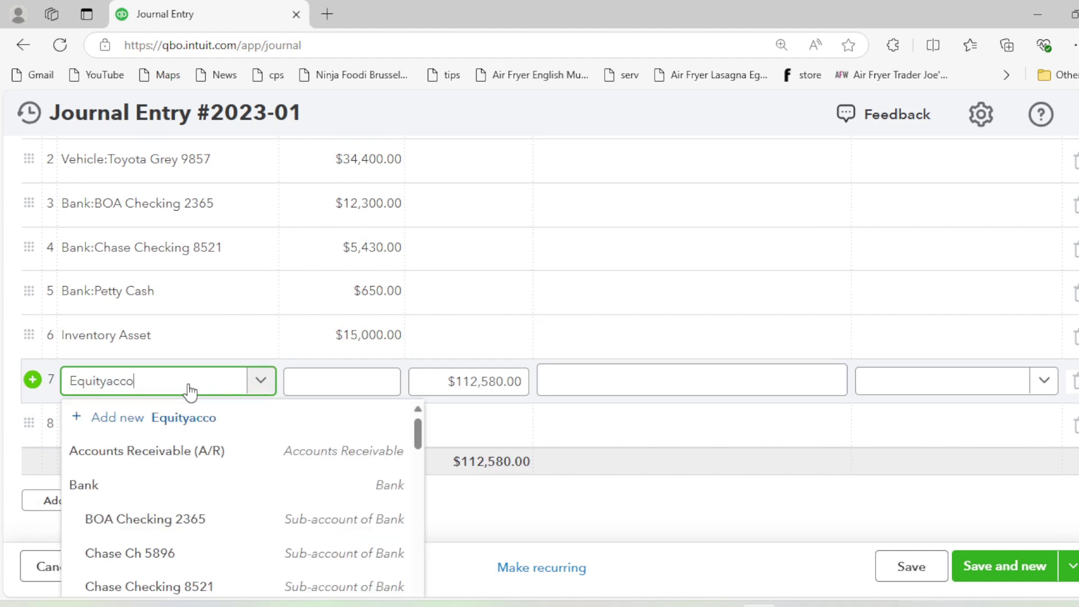
{"action": "type", "text": "co"}
{"action": "double_click", "coordinate": [189, 382]}
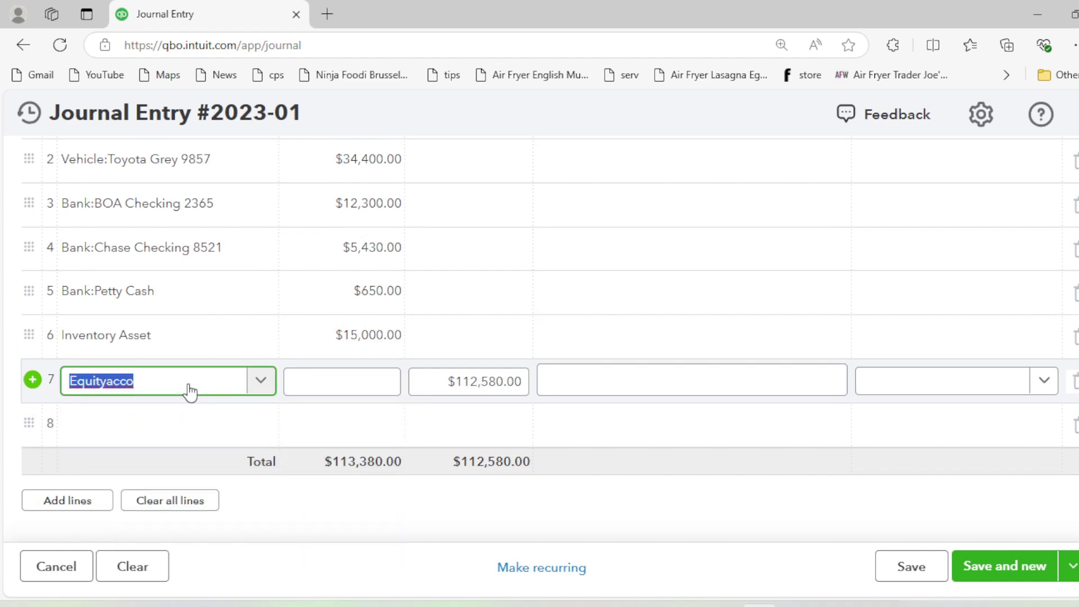
{"action": "type", "text": "accoun"}
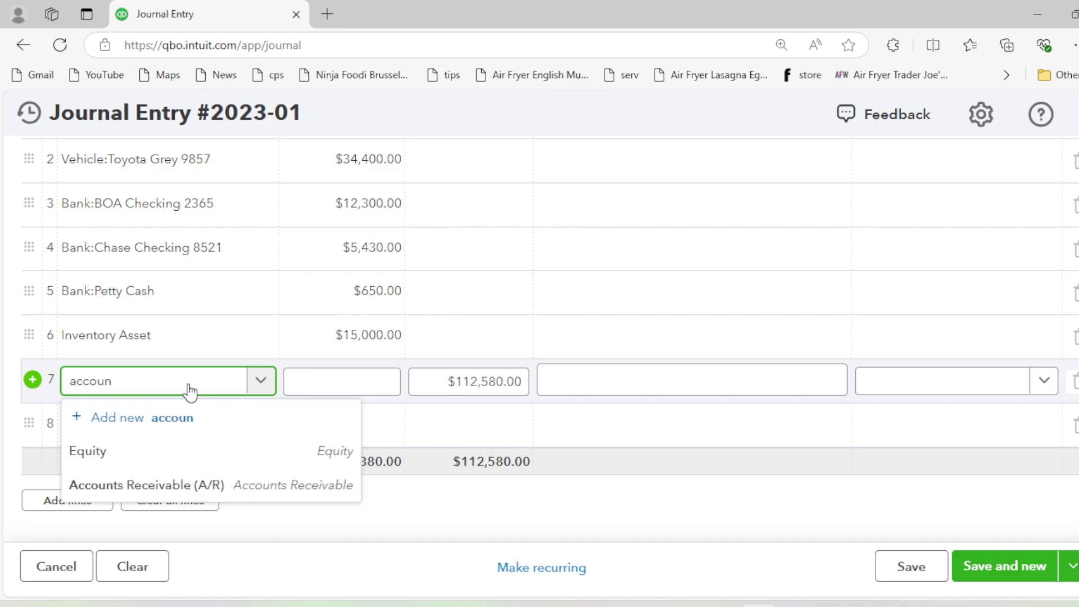
{"action": "left_click", "coordinate": [176, 484]}
{"action": "key", "text": "alt+Tab"}
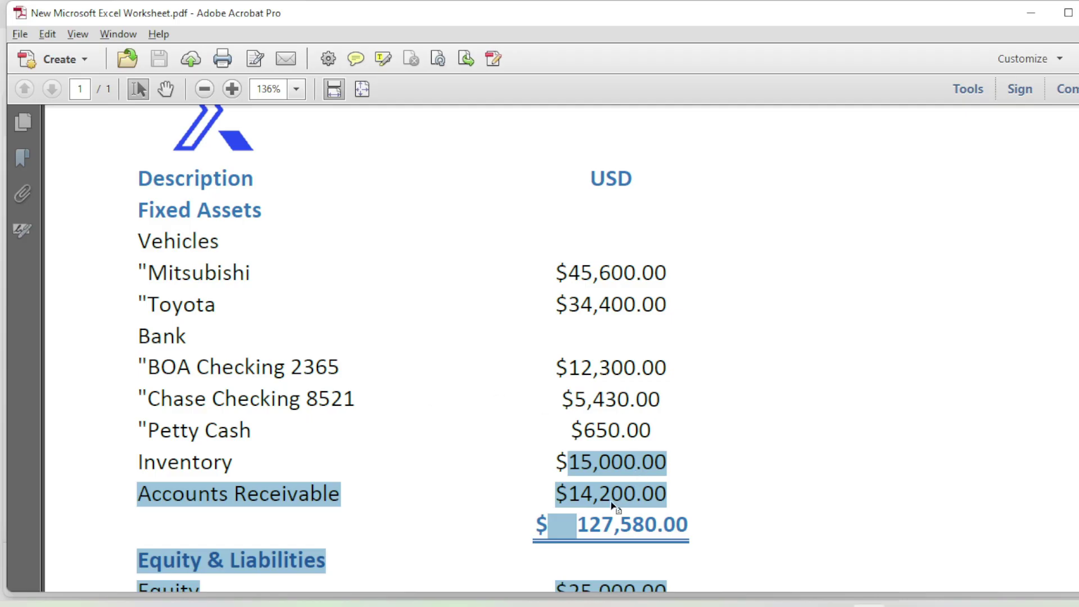
{"action": "key", "text": "alt+Tab"}
{"action": "left_click", "coordinate": [368, 388]}
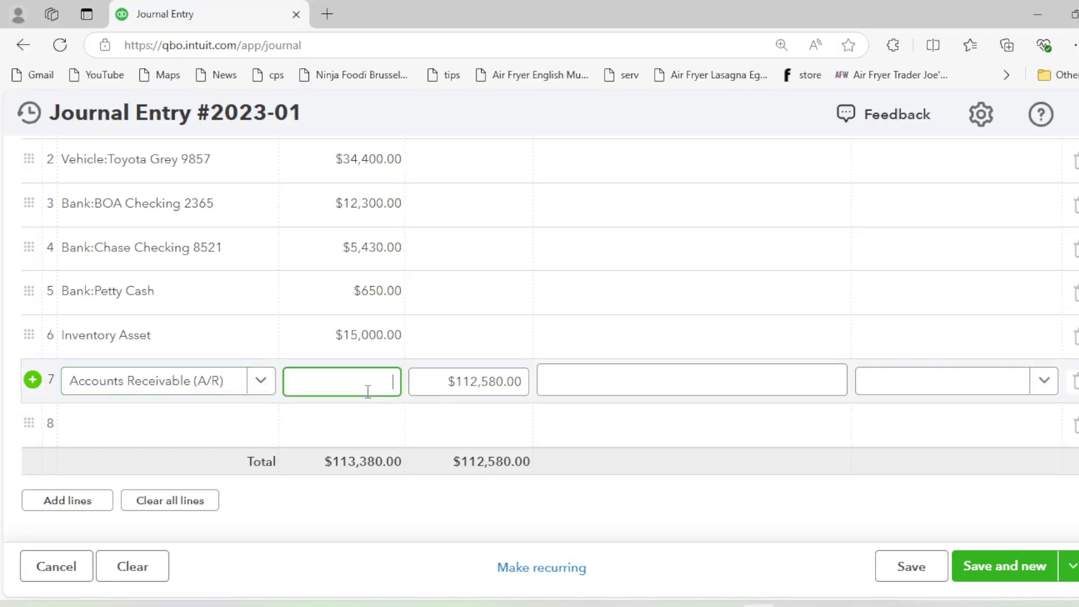
{"action": "type", "text": "14,200"}
{"action": "key", "text": "Tab"}
Move to line 8 and check the next opening balance in the PDF.
{"action": "scroll", "coordinate": [360, 365], "scroll_direction": "down", "scroll_amount": 2}
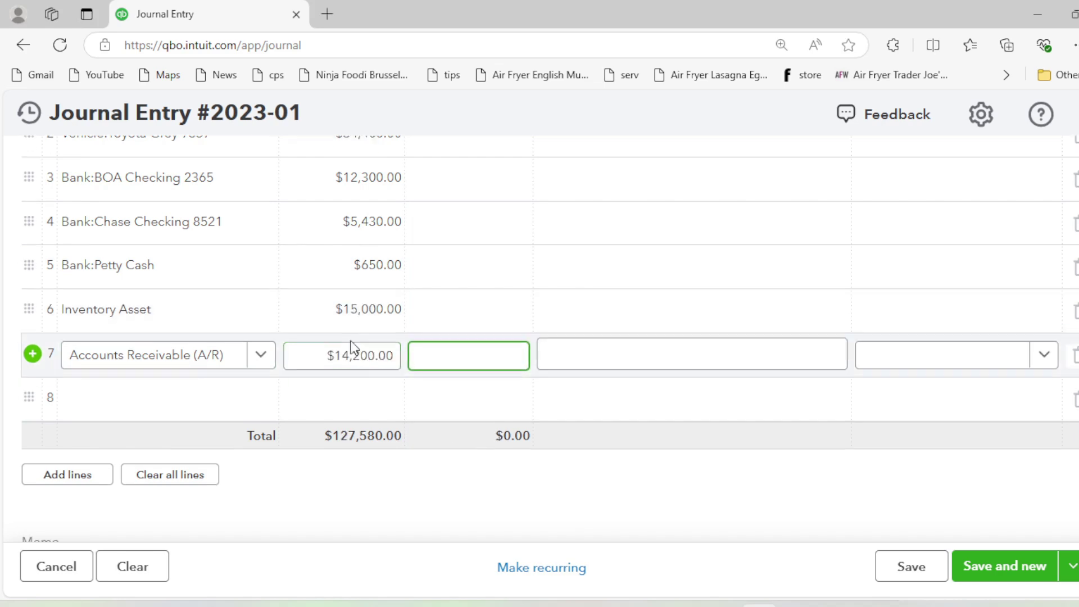
{"action": "left_click", "coordinate": [217, 340]}
{"action": "key", "text": "alt+Tab"}
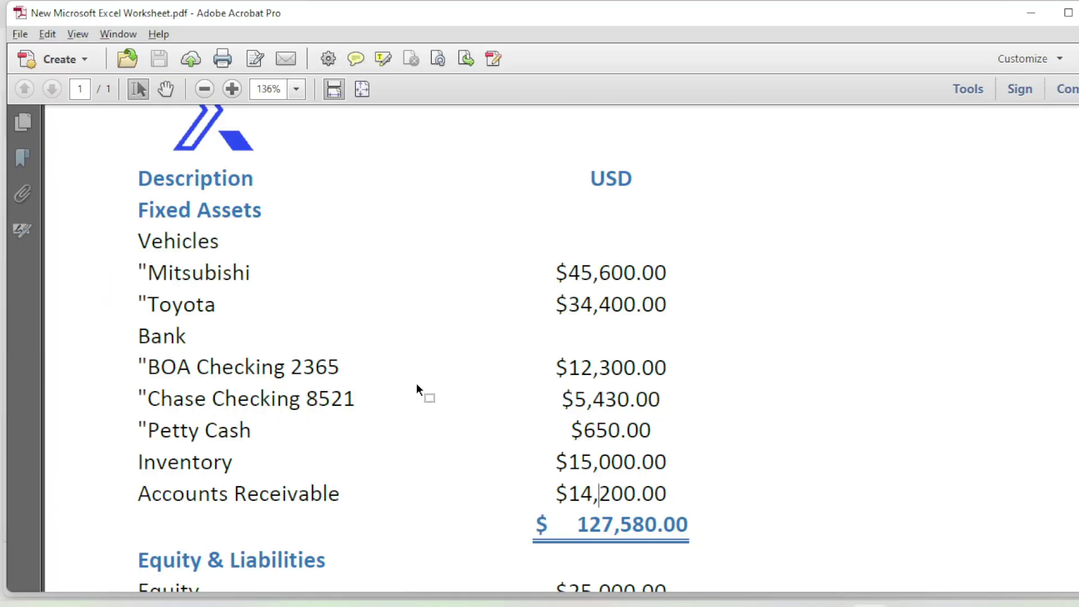
{"action": "scroll", "coordinate": [417, 383], "scroll_direction": "down", "scroll_amount": 5}
{"action": "key", "text": "alt+Tab"}
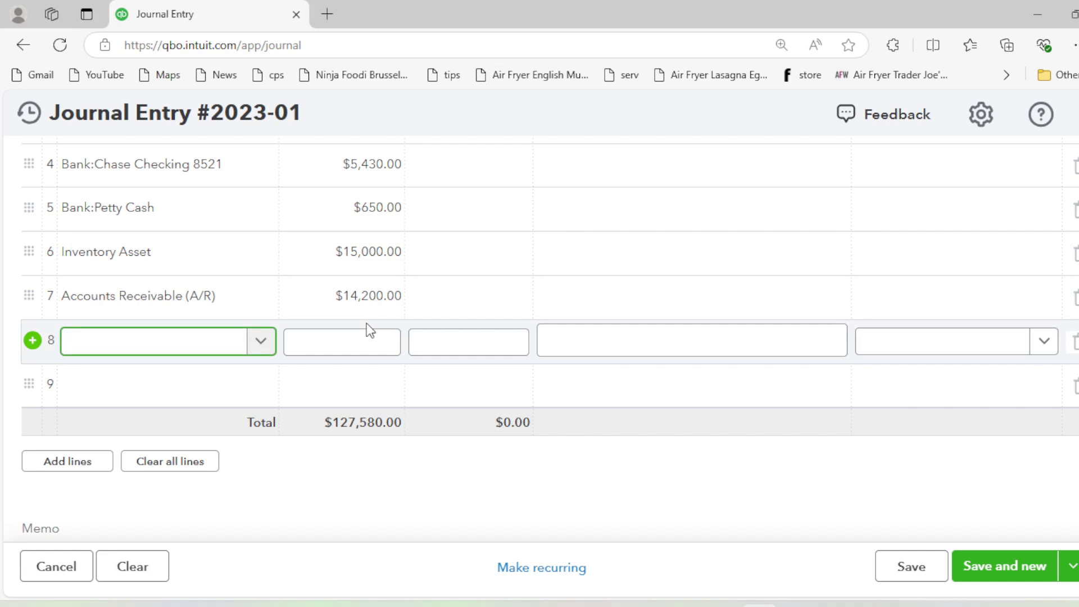
Credit Equity $25,000.00 on line 8.
{"action": "type", "text": "equity"}
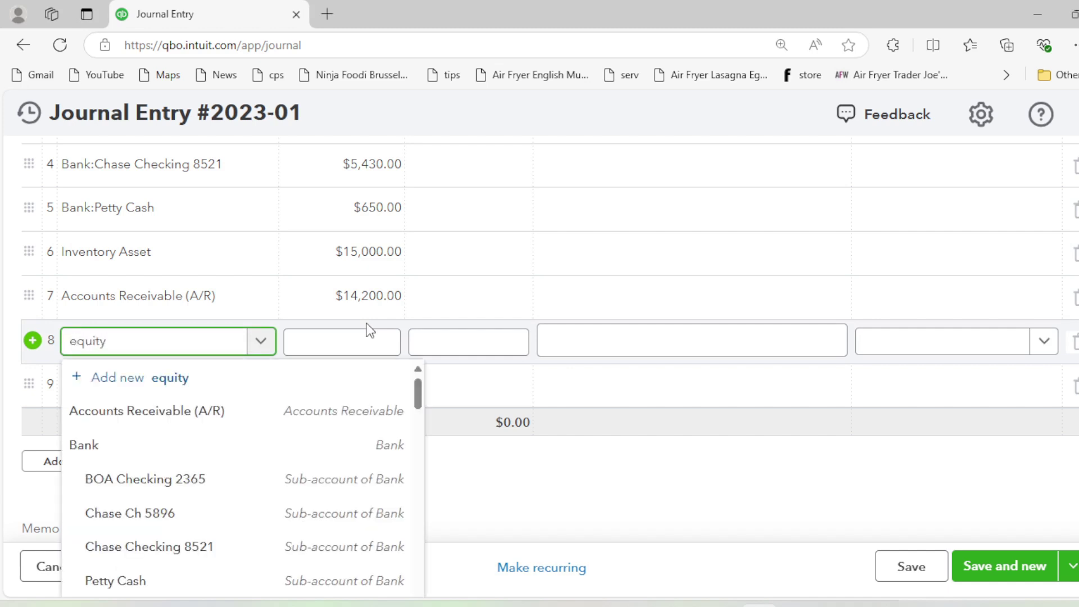
{"action": "left_click", "coordinate": [157, 412]}
{"action": "key", "text": "alt+Tab"}
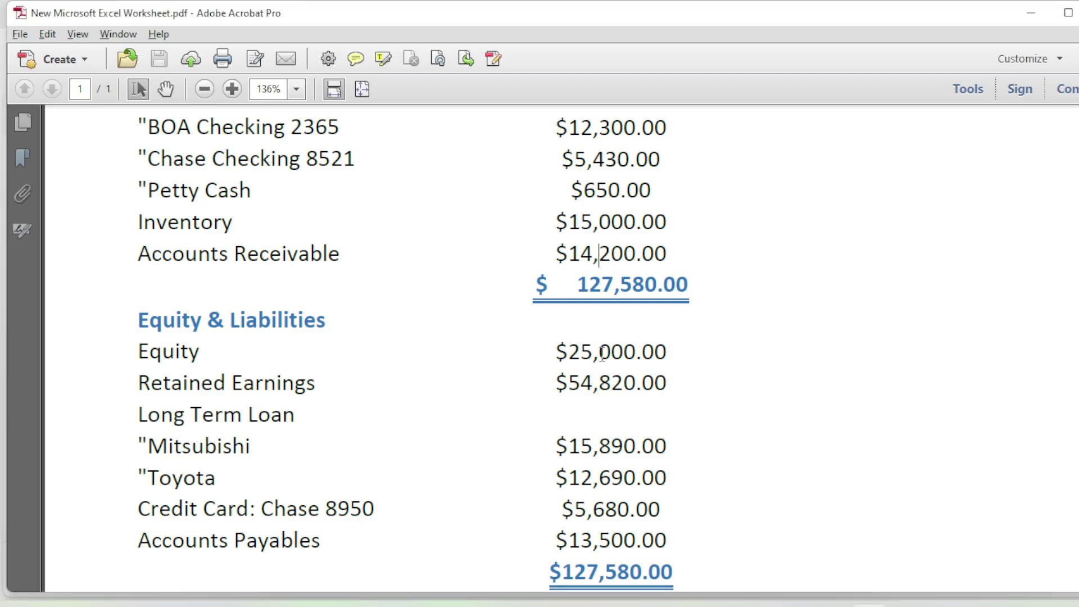
{"action": "key", "text": "alt+Tab"}
{"action": "left_click", "coordinate": [430, 344]}
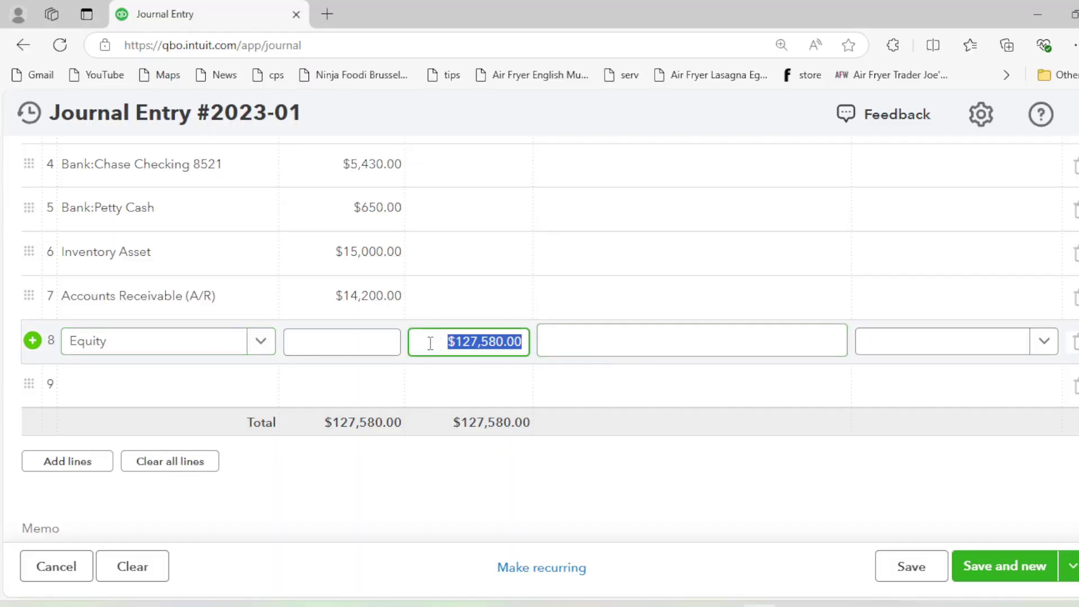
{"action": "type", "text": "25000"}
{"action": "key", "text": "Tab"}
{"action": "left_click", "coordinate": [135, 381]}
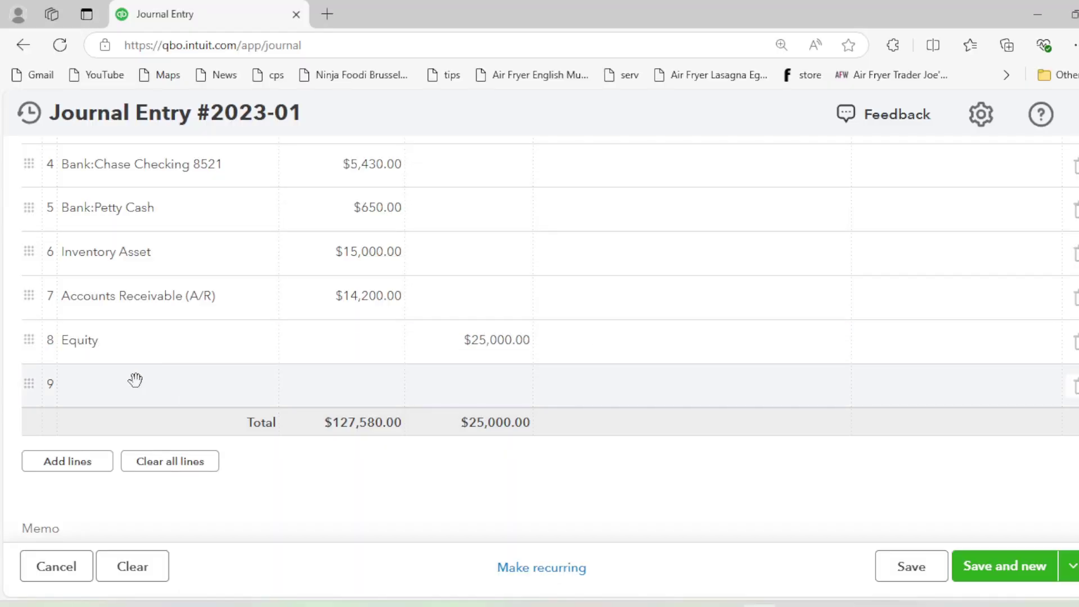
Credit Retained Earnings $54,820.00 on line 9, matching the PDF amount.
{"action": "key", "text": "alt+Tab"}
{"action": "scroll", "coordinate": [231, 361], "scroll_direction": "down", "scroll_amount": 1}
{"action": "left_click_drag", "start_coordinate": [151, 344], "coordinate": [316, 345]}
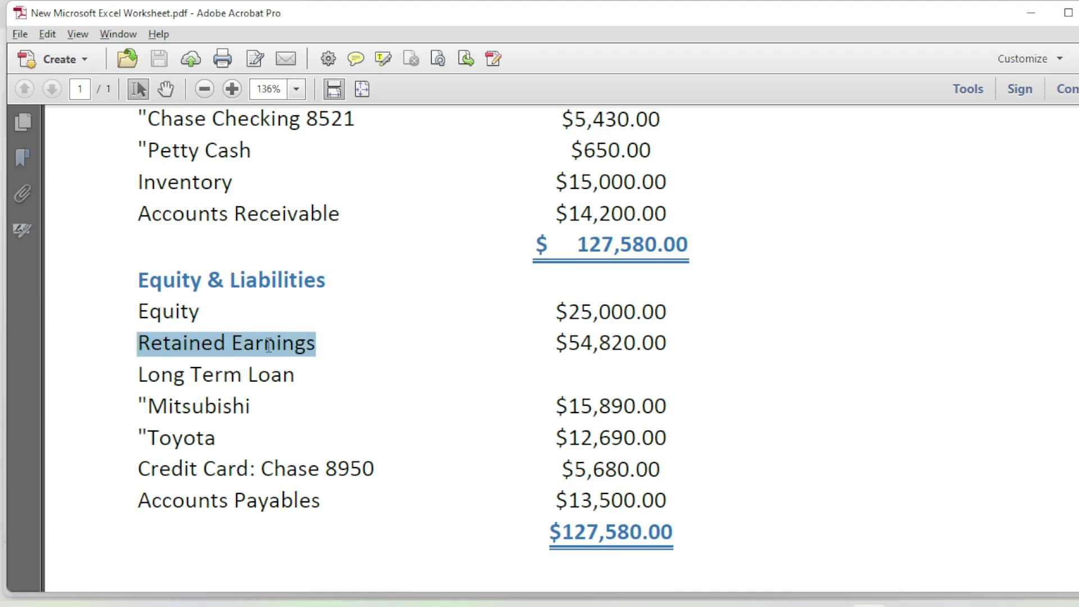
{"action": "key", "text": "alt+Tab"}
{"action": "type", "text": "reta"}
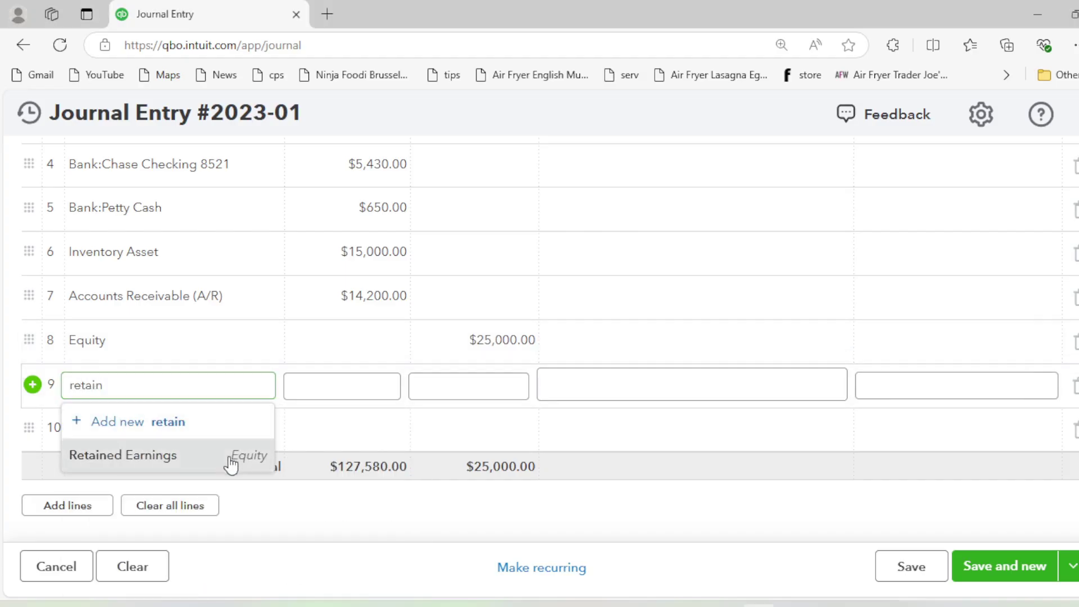
{"action": "left_click", "coordinate": [234, 460]}
{"action": "key", "text": "alt+Tab"}
{"action": "left_click_drag", "start_coordinate": [556, 344], "coordinate": [679, 344]}
{"action": "key", "text": "alt+Tab"}
{"action": "left_click", "coordinate": [435, 389]}
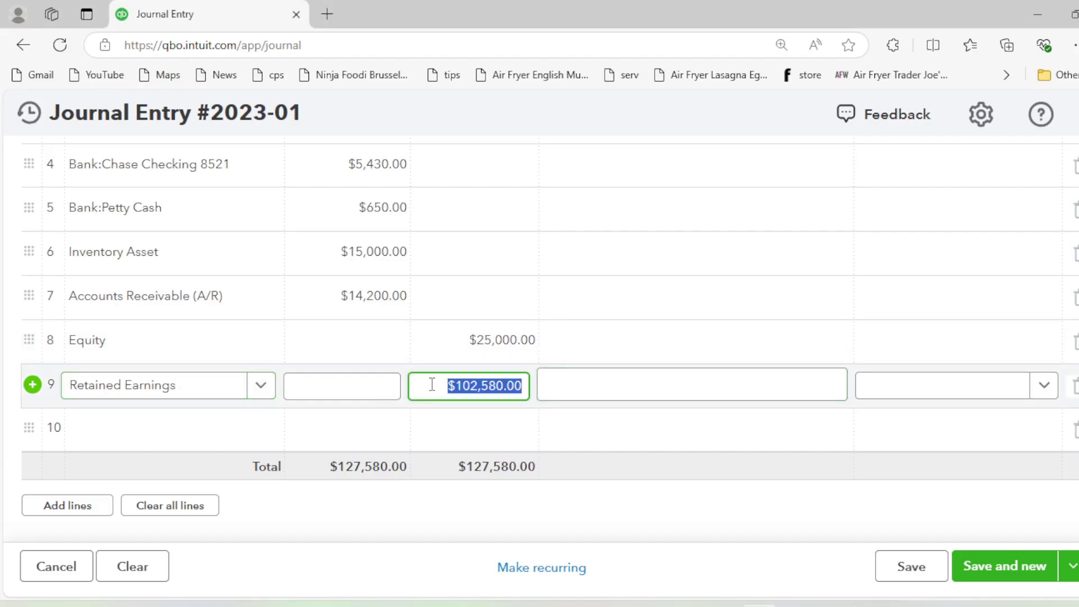
{"action": "type", "text": "54820"}
{"action": "key", "text": "Tab"}
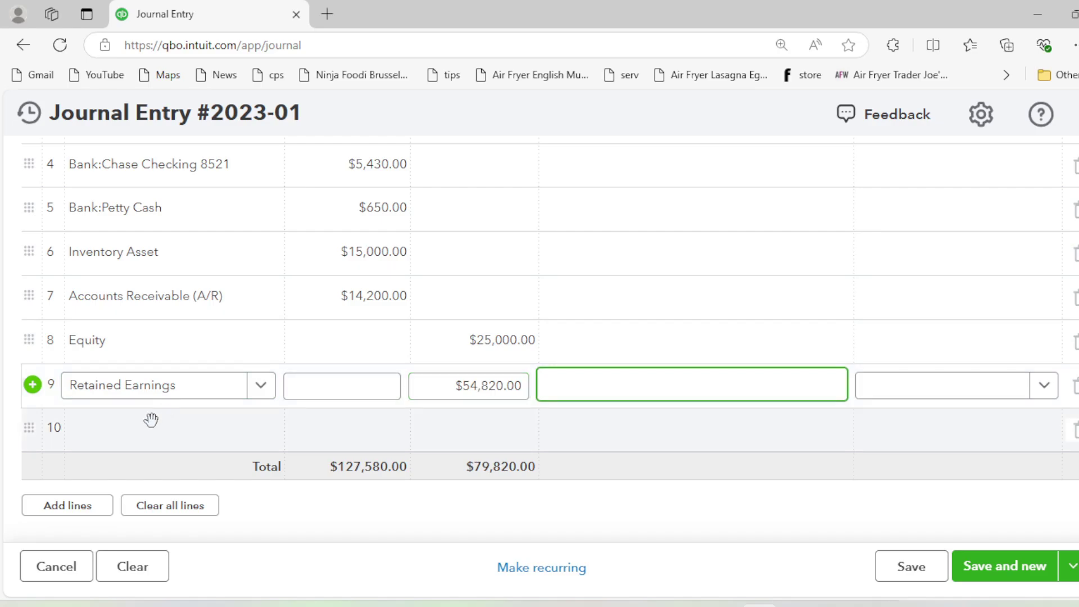
Mark the next opening balance line in the balance sheet PDF.
{"action": "key", "text": "alt+Tab"}
{"action": "scroll", "coordinate": [222, 377], "scroll_direction": "down", "scroll_amount": 1}
{"action": "left_click_drag", "start_coordinate": [260, 348], "coordinate": [319, 337]}
{"action": "left_click", "coordinate": [320, 337]}
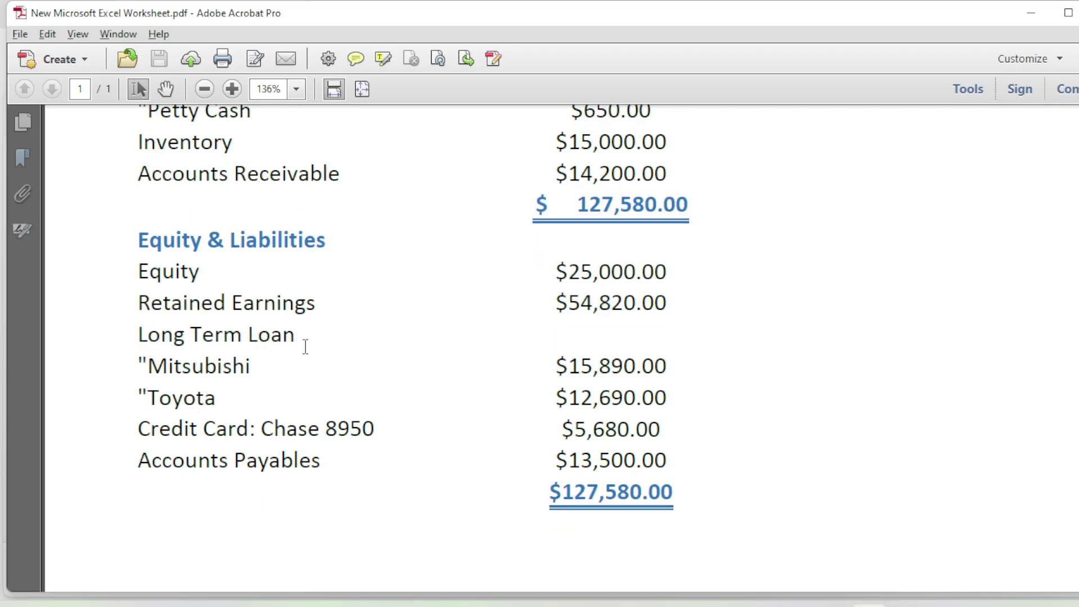
{"action": "left_click_drag", "start_coordinate": [139, 335], "coordinate": [287, 333]}
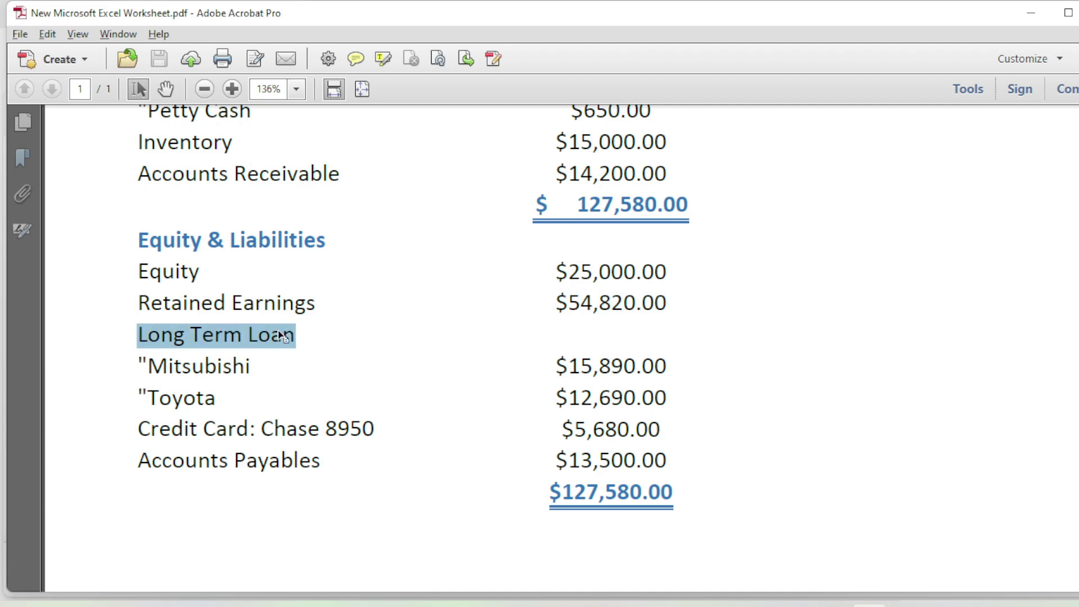
{"action": "left_click", "coordinate": [287, 356]}
{"action": "scroll", "coordinate": [269, 357], "scroll_direction": "down", "scroll_amount": 3}
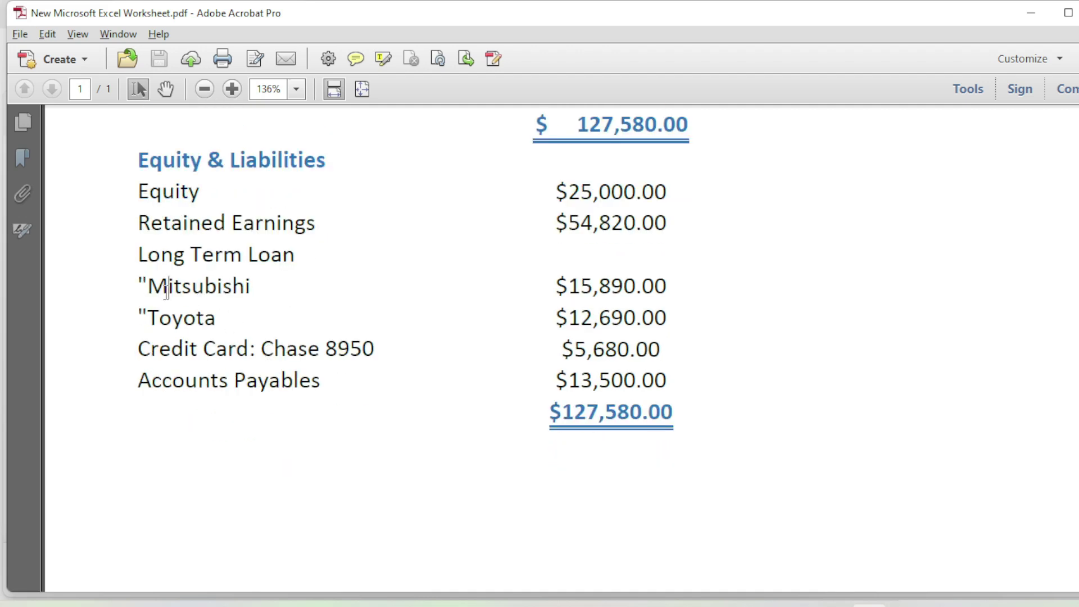
{"action": "left_click_drag", "start_coordinate": [166, 291], "coordinate": [263, 291]}
{"action": "left_click", "coordinate": [259, 292]}
{"action": "left_click_drag", "start_coordinate": [167, 291], "coordinate": [237, 289]}
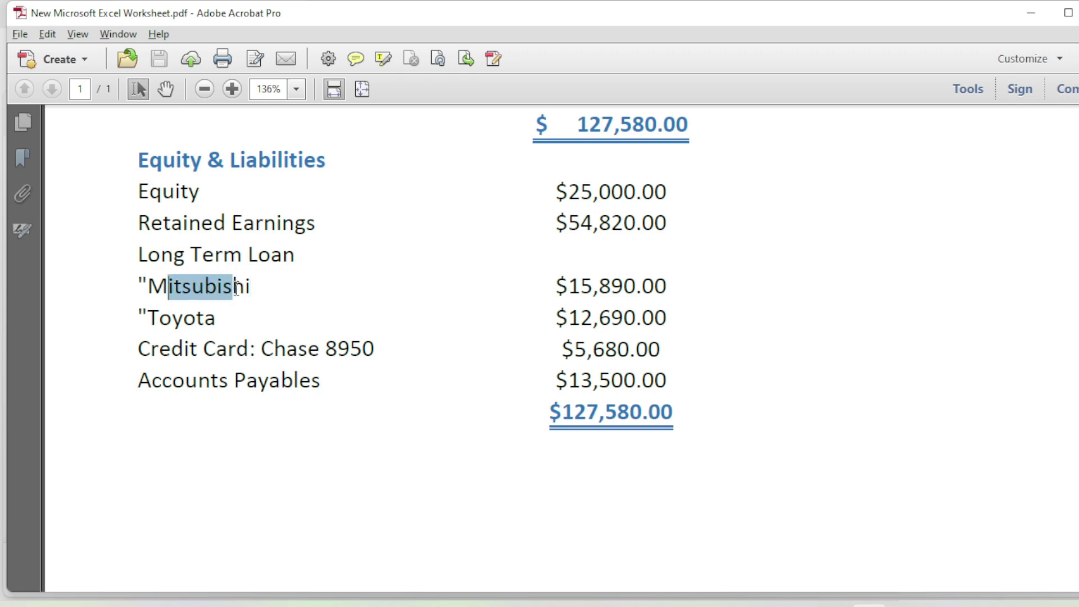
{"action": "left_click", "coordinate": [230, 319]}
{"action": "left_click_drag", "start_coordinate": [161, 319], "coordinate": [237, 317]}
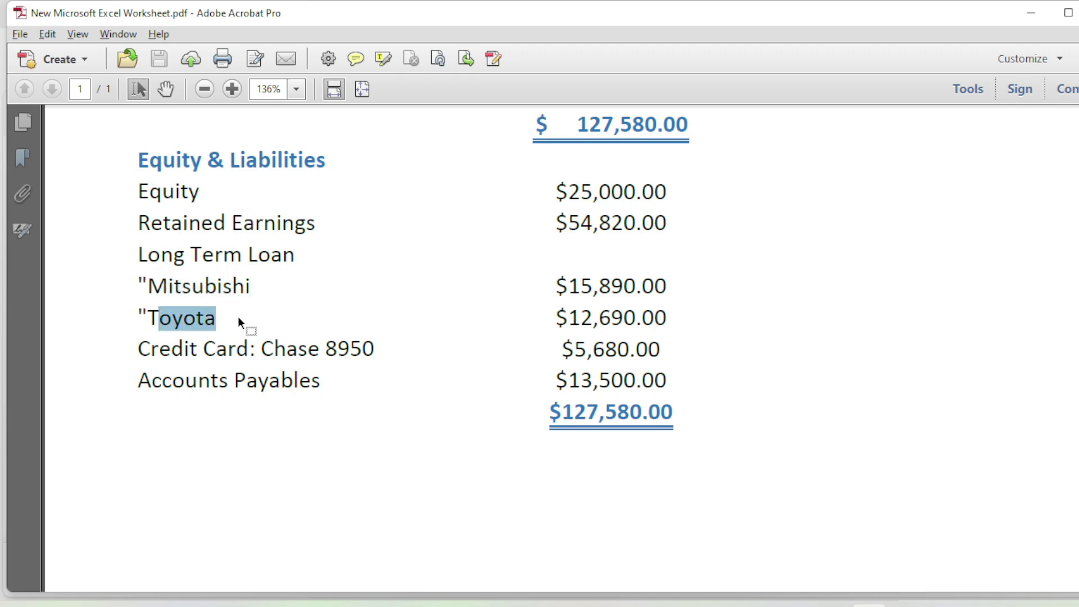
{"action": "scroll", "coordinate": [238, 317], "scroll_direction": "up", "scroll_amount": 15}
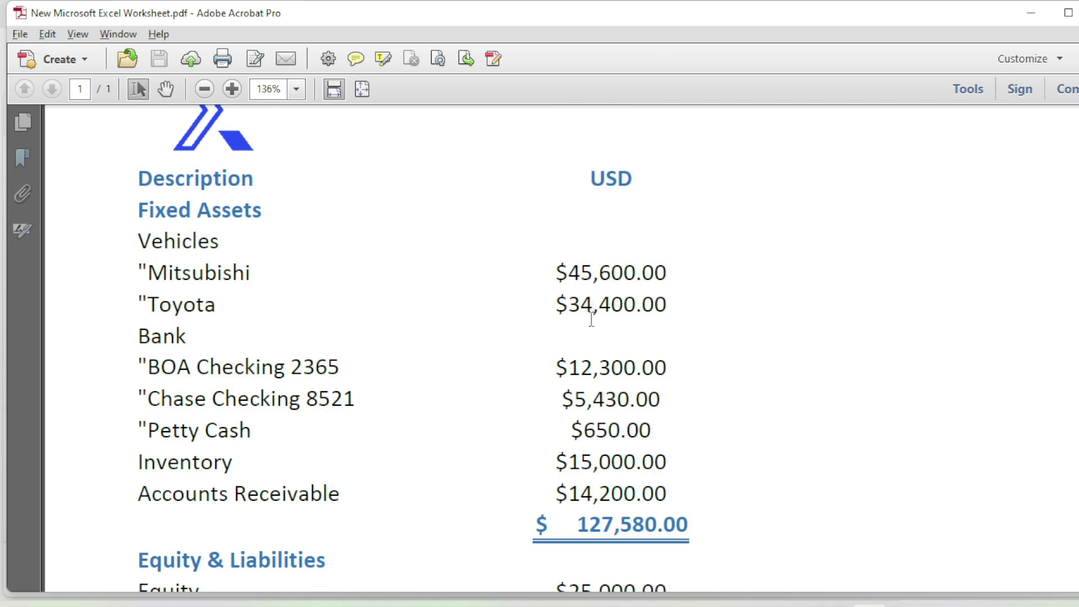
{"action": "scroll", "coordinate": [582, 323], "scroll_direction": "down", "scroll_amount": 13}
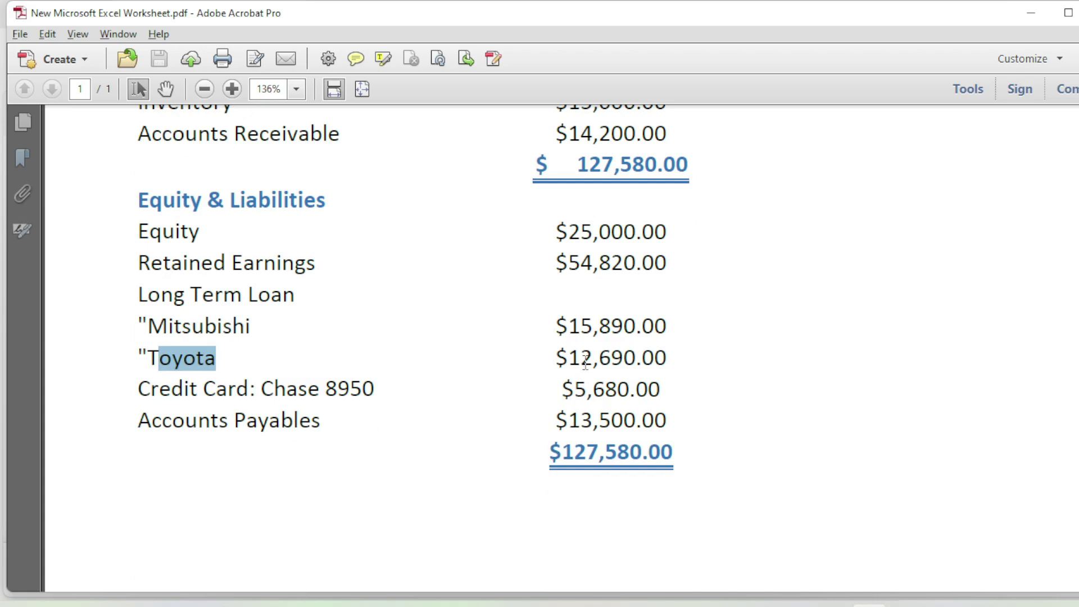
Pick Long Term Loan:Mitsubishi via 'mitsu' on line 10 and overwrite its credit with 15,890.
{"action": "key", "text": "alt+Tab"}
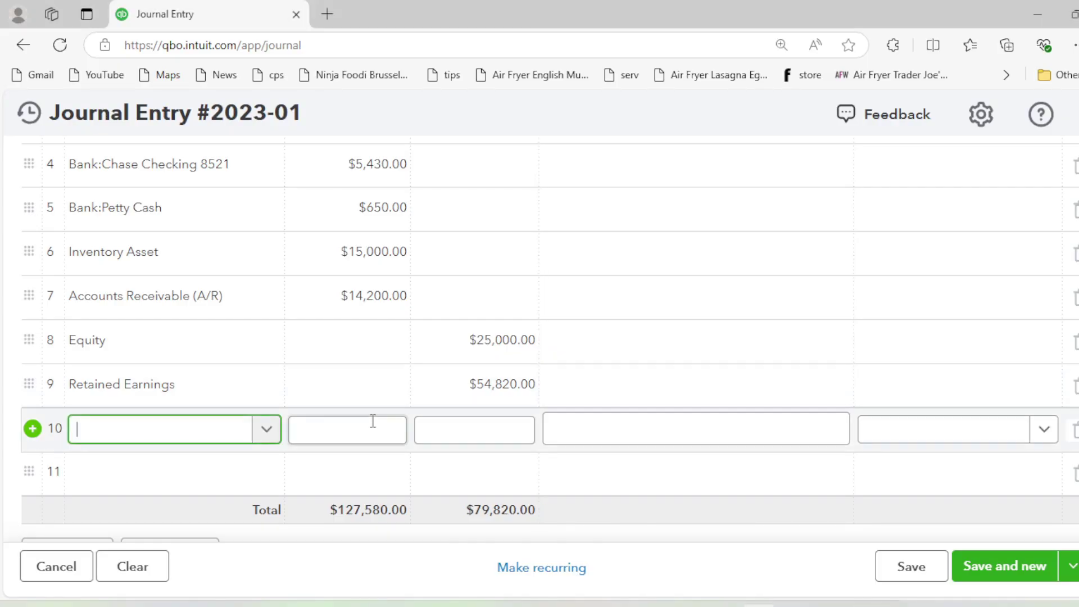
{"action": "key", "text": "alt+Tab"}
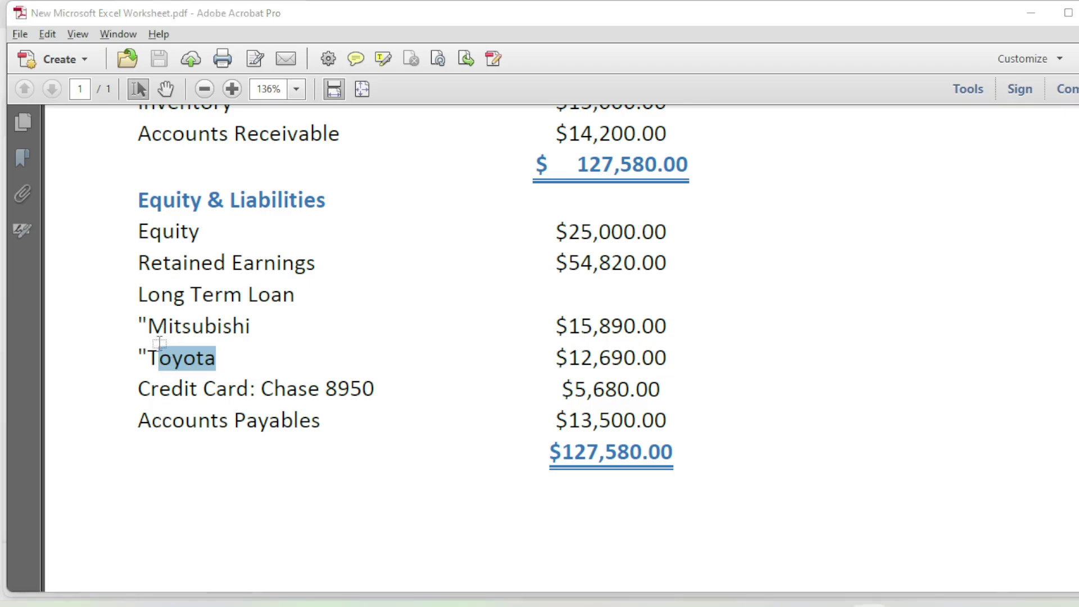
{"action": "key", "text": "alt+Tab"}
{"action": "type", "text": "mitsu"}
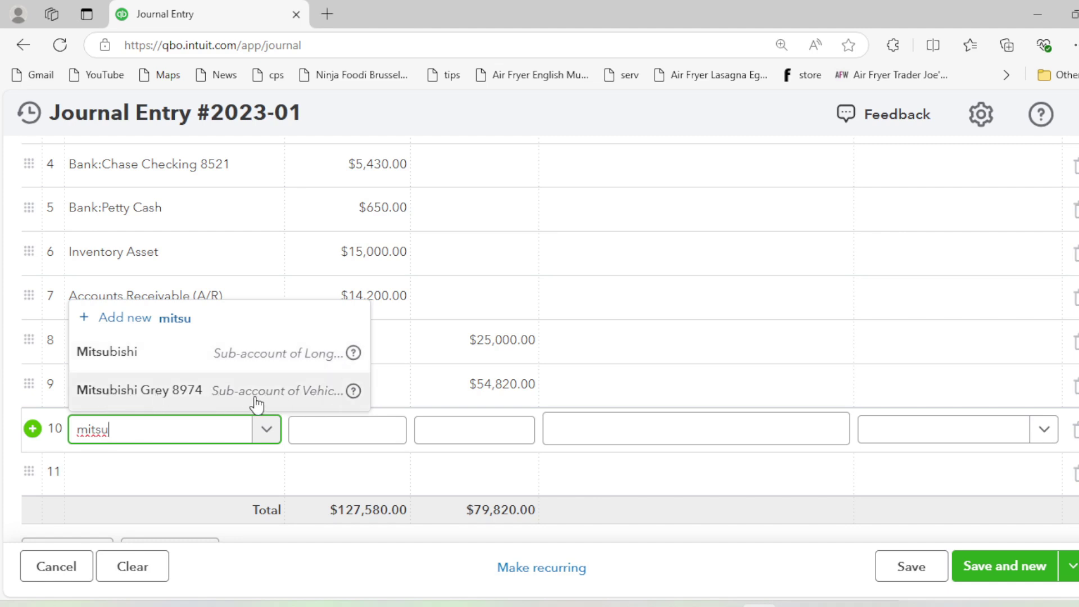
{"action": "left_click", "coordinate": [293, 353]}
{"action": "key", "text": "alt+Tab"}
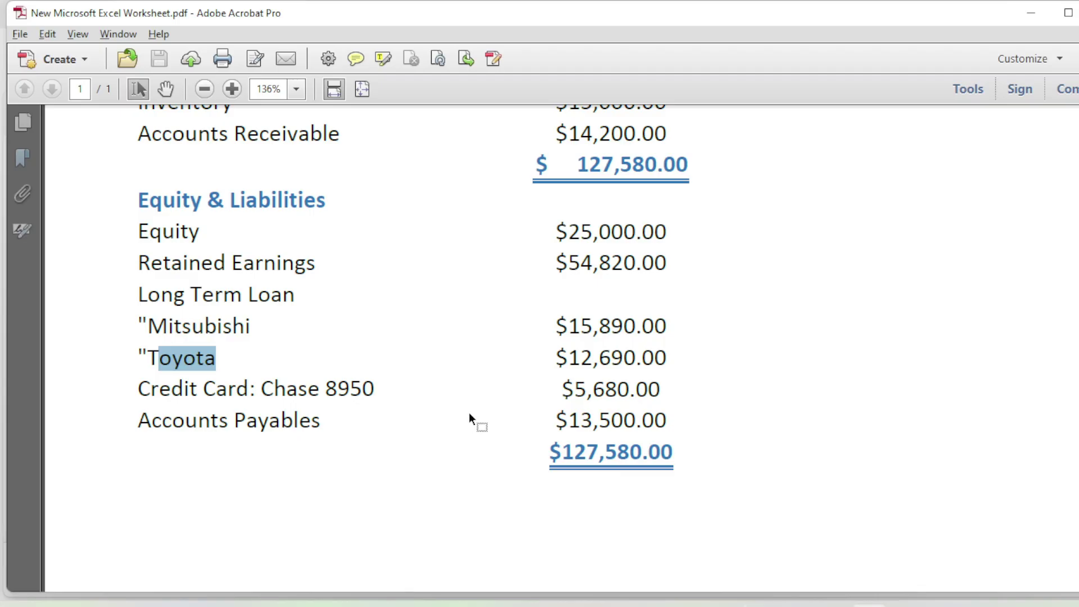
{"action": "left_click_drag", "start_coordinate": [566, 329], "coordinate": [668, 324]}
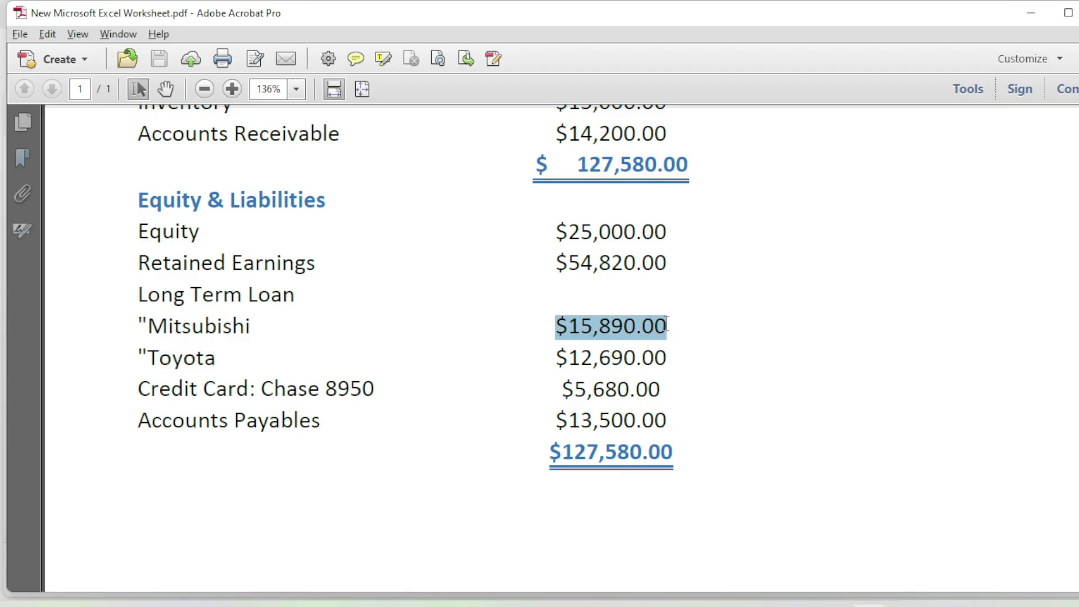
{"action": "key", "text": "alt+Tab"}
{"action": "left_click", "coordinate": [435, 431]}
{"action": "key", "text": "ctrl+a"}
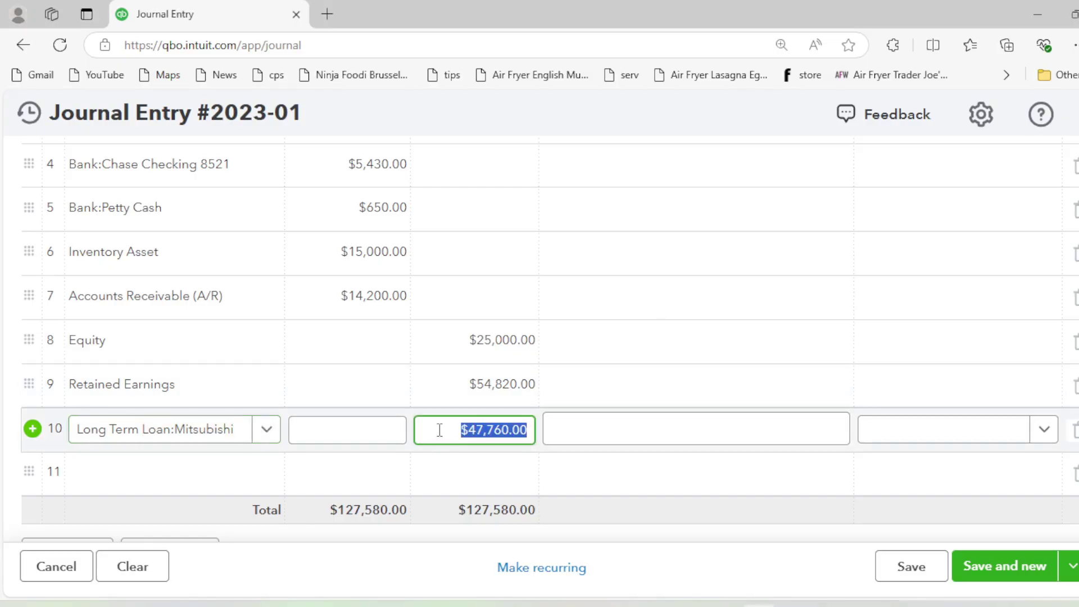
{"action": "type", "text": "15890"}
{"action": "key", "text": "Tab"}
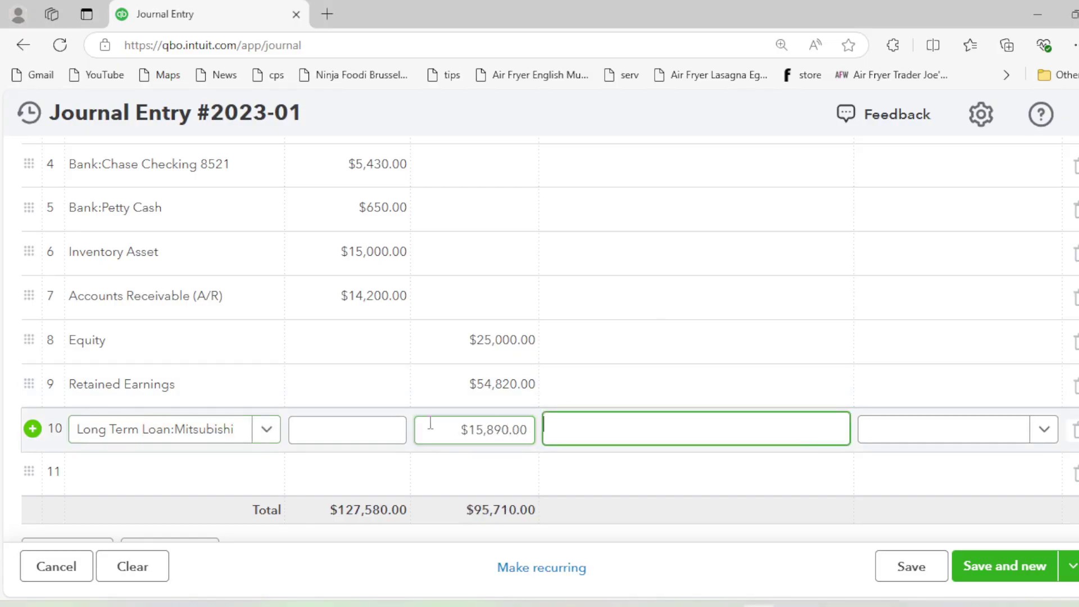
{"action": "key", "text": "alt+Tab"}
{"action": "key", "text": "alt+Tab"}
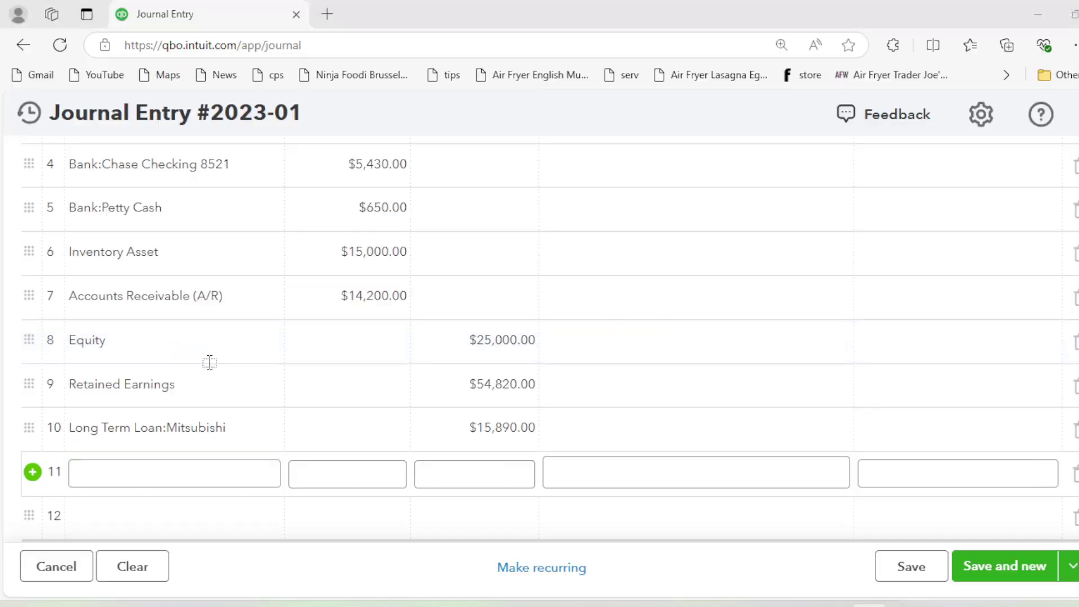
Credit Long Term Loan:Toyota $12,690.00 on line 11.
{"action": "type", "text": "toyota"}
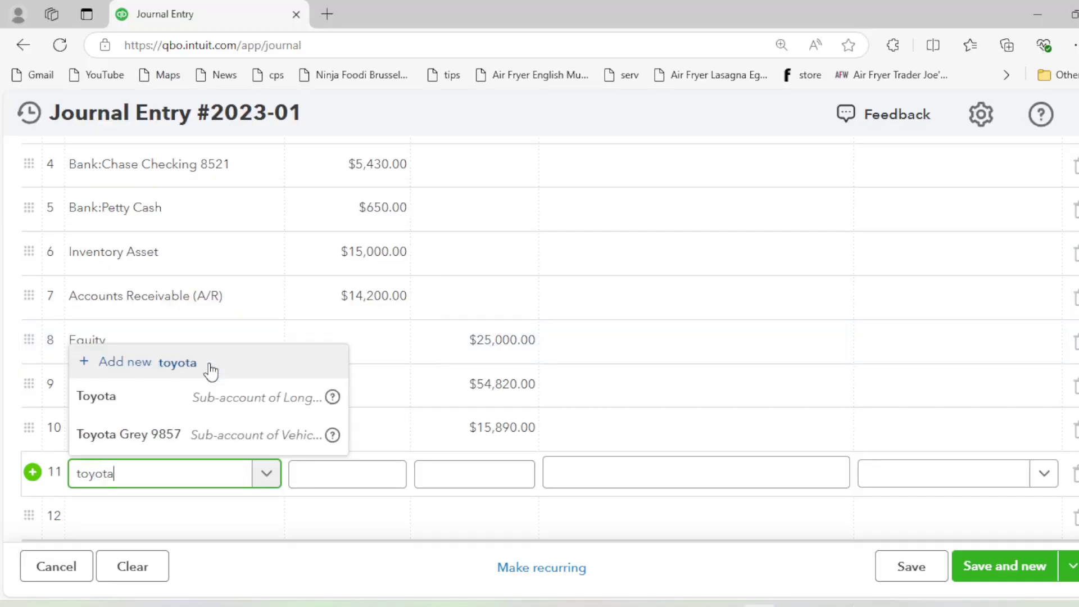
{"action": "left_click", "coordinate": [186, 401]}
{"action": "key", "text": "alt+Tab"}
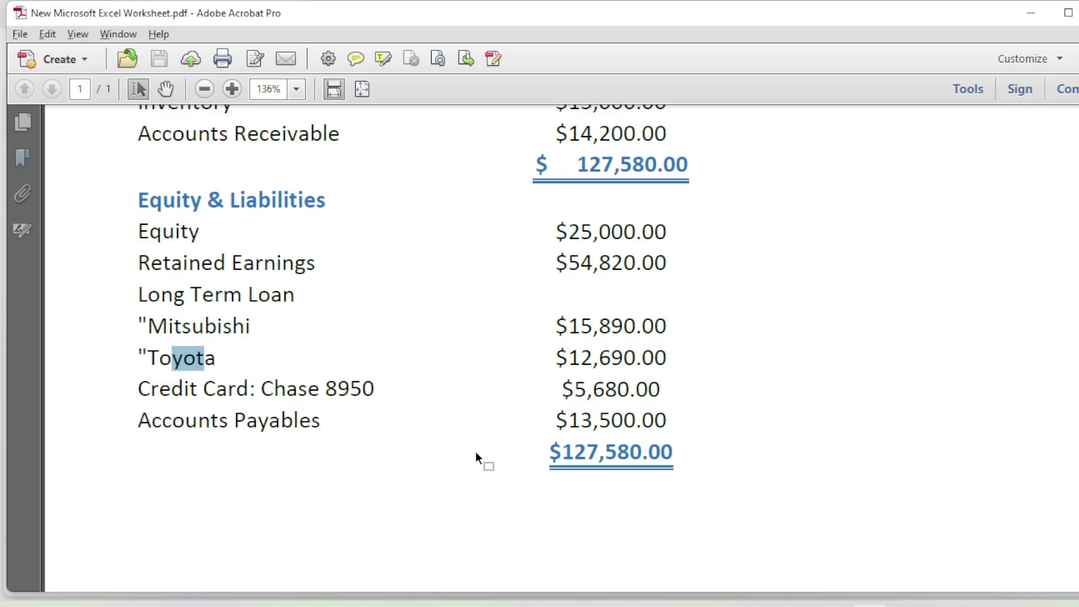
{"action": "double_click", "coordinate": [561, 360]}
{"action": "key", "text": "alt+Tab"}
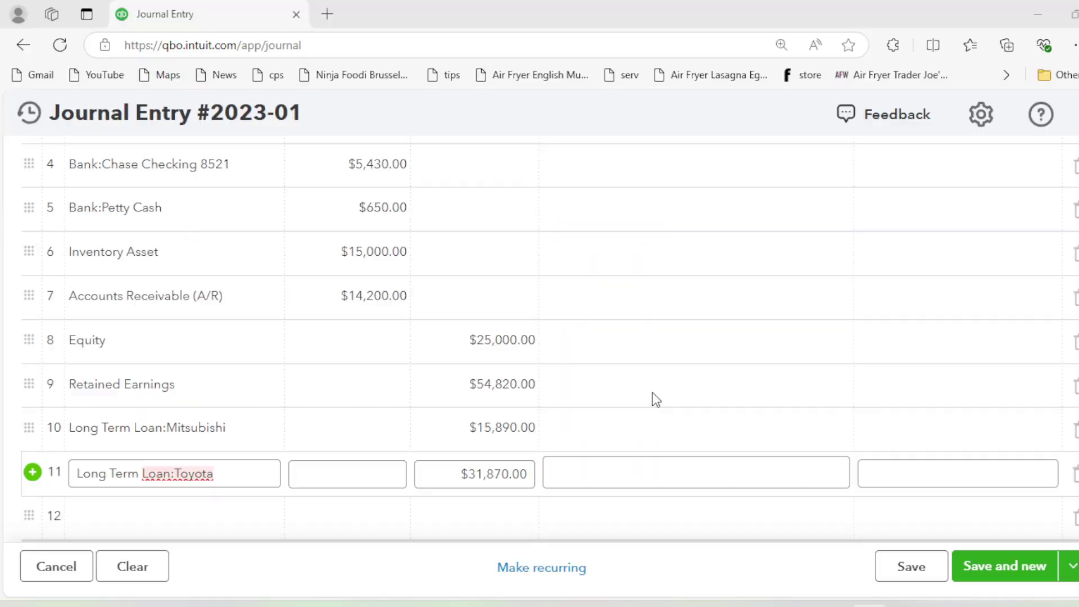
{"action": "left_click", "coordinate": [472, 474]}
{"action": "triple_click", "coordinate": [436, 475]}
{"action": "type", "text": "12690"}
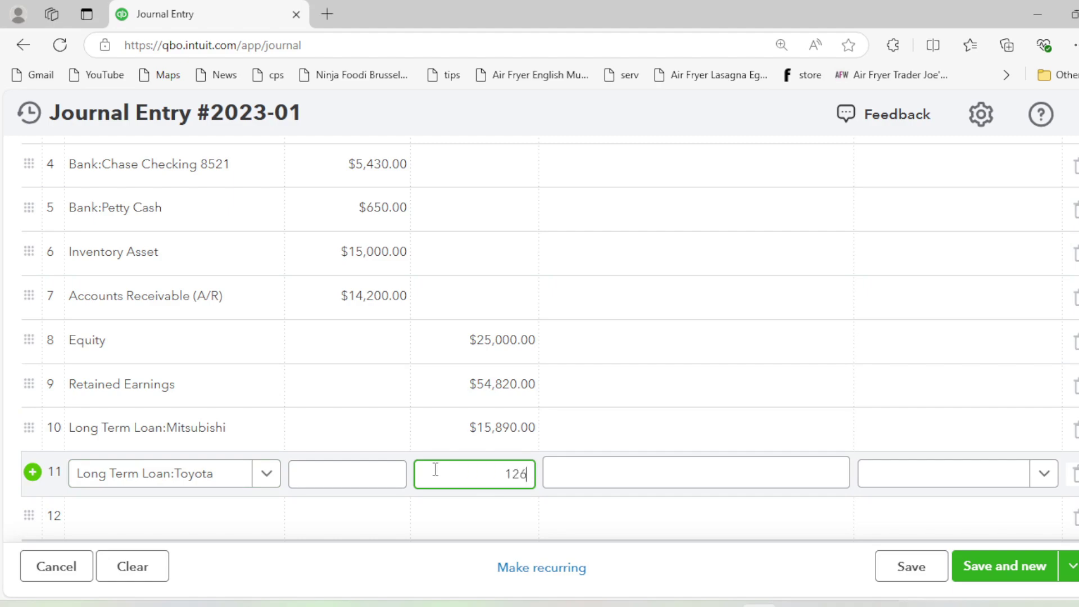
{"action": "key", "text": "Tab"}
Select the Credit Card: Chase label in the balance sheet PDF.
{"action": "scroll", "coordinate": [206, 433], "scroll_direction": "down", "scroll_amount": 2}
{"action": "key", "text": "alt+Tab"}
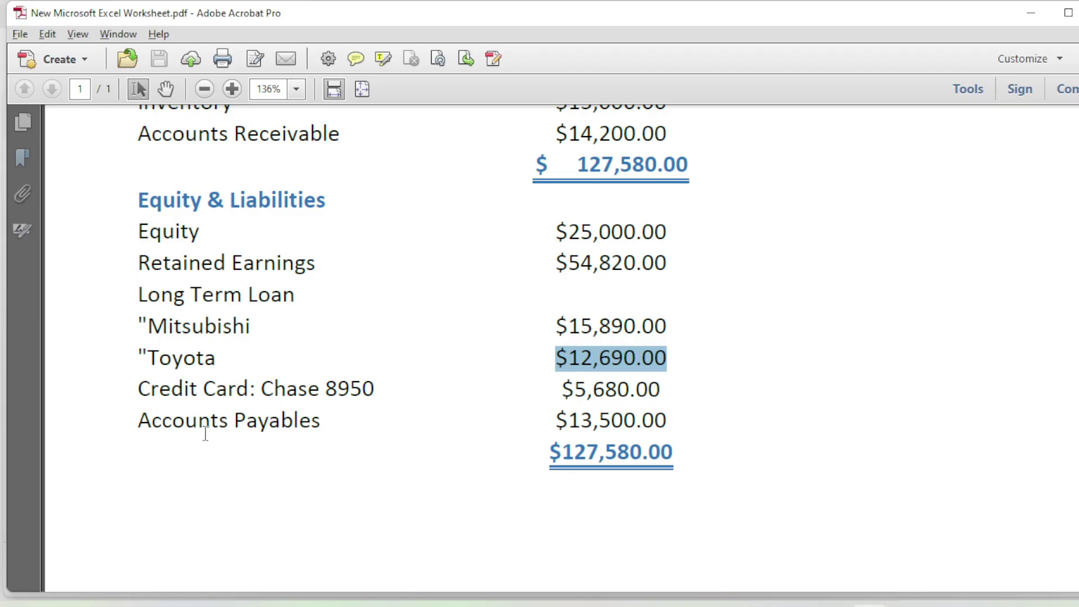
{"action": "left_click_drag", "start_coordinate": [174, 388], "coordinate": [312, 393]}
{"action": "key", "text": "alt+Tab"}
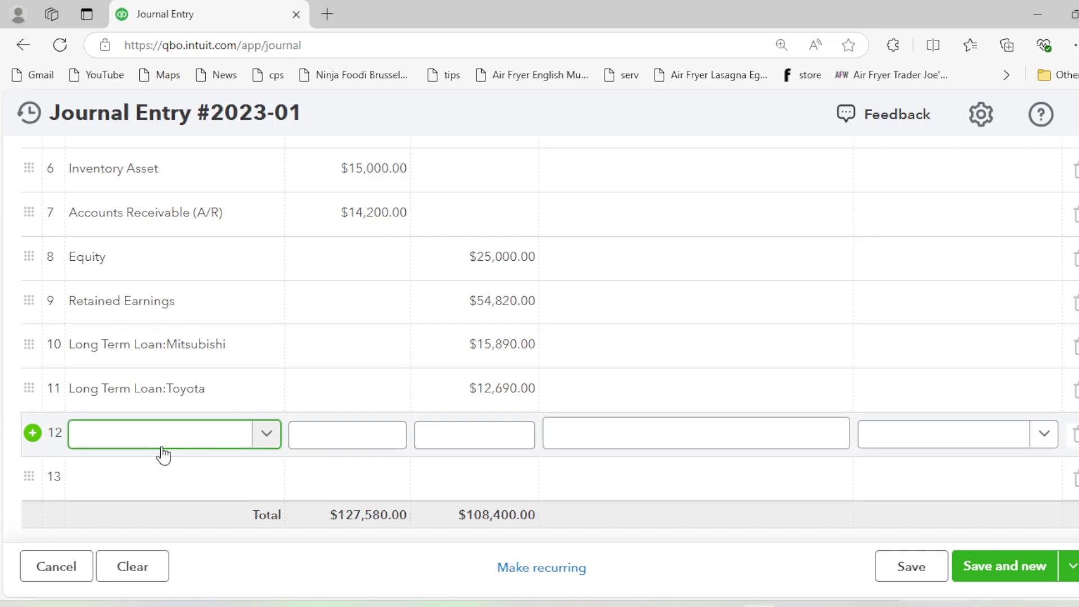
Choose the Chase 8950 credit card account on line 12, checking its name against the balance sheet PDF.
{"action": "type", "text": "credi"}
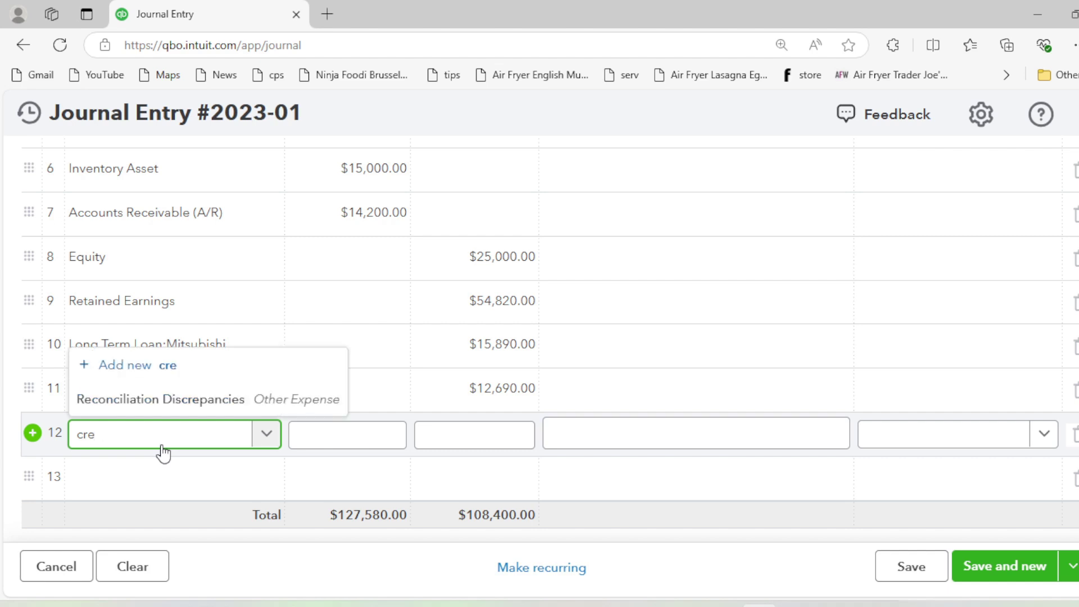
{"action": "key", "text": "BackSpace"}
{"action": "key", "text": "alt+Tab"}
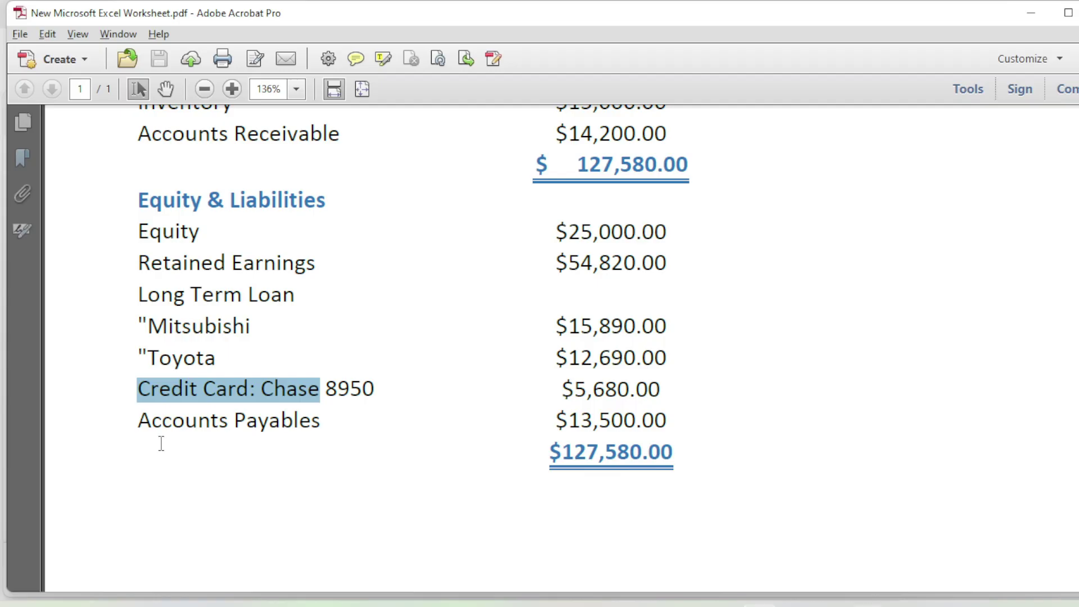
{"action": "key", "text": "alt+Tab"}
{"action": "type", "text": "chase"}
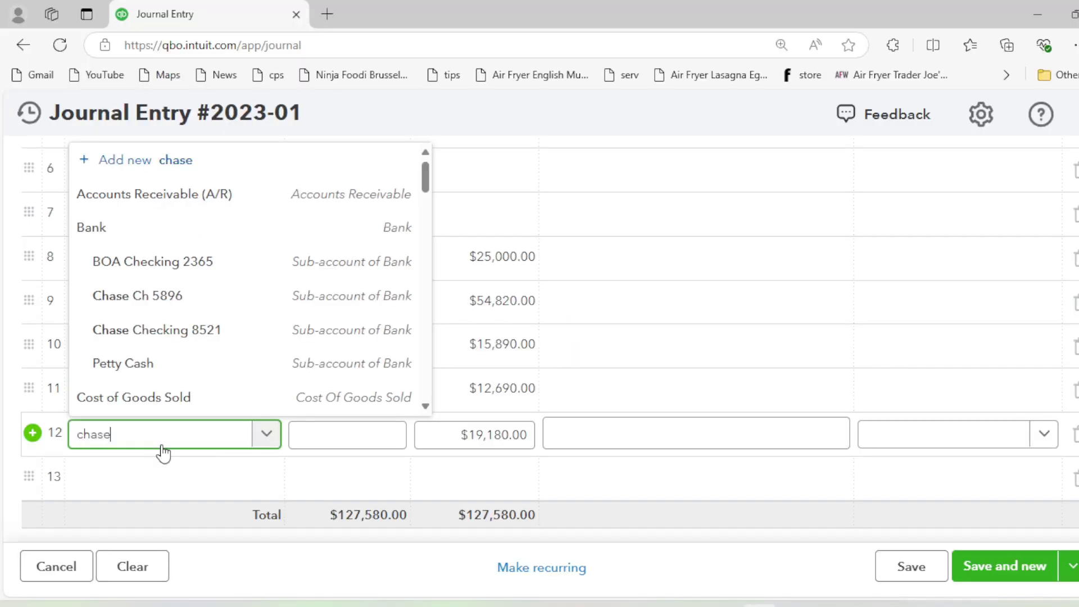
{"action": "key", "text": "alt+Tab"}
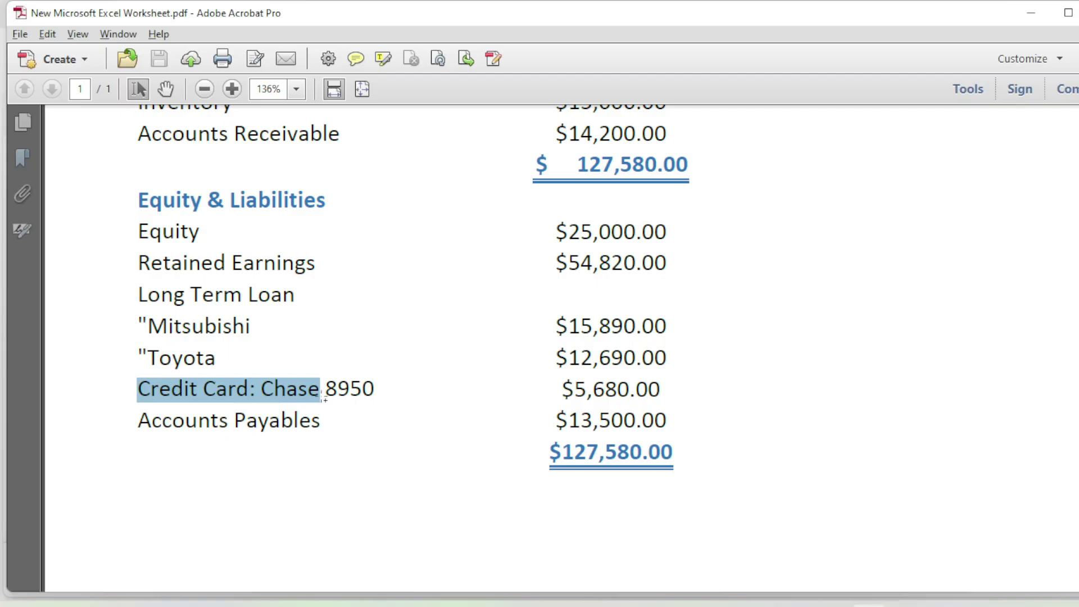
{"action": "key", "text": "alt+Tab"}
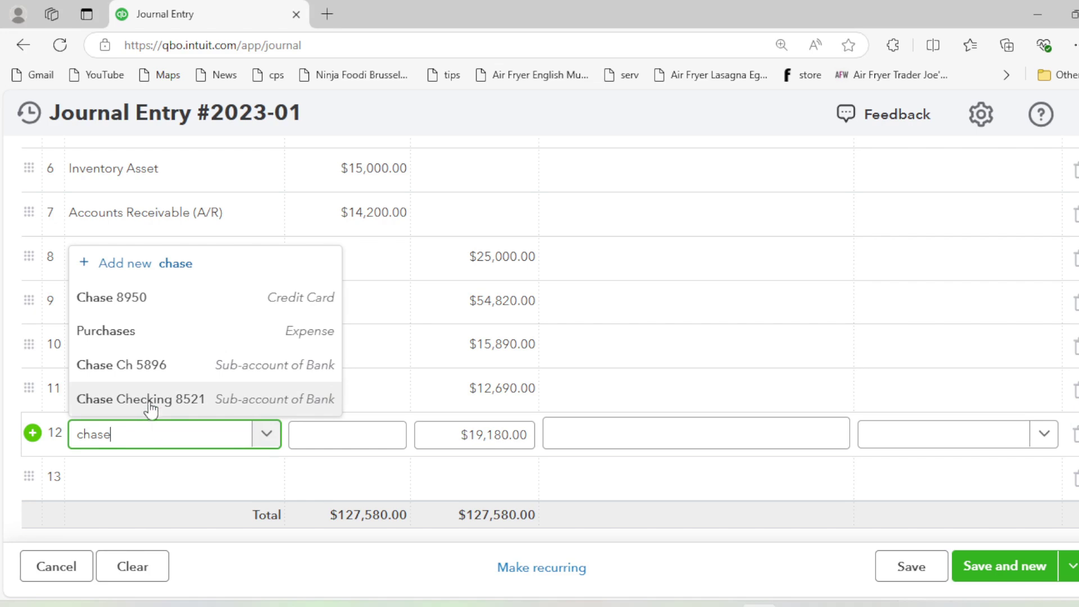
{"action": "left_click", "coordinate": [119, 301]}
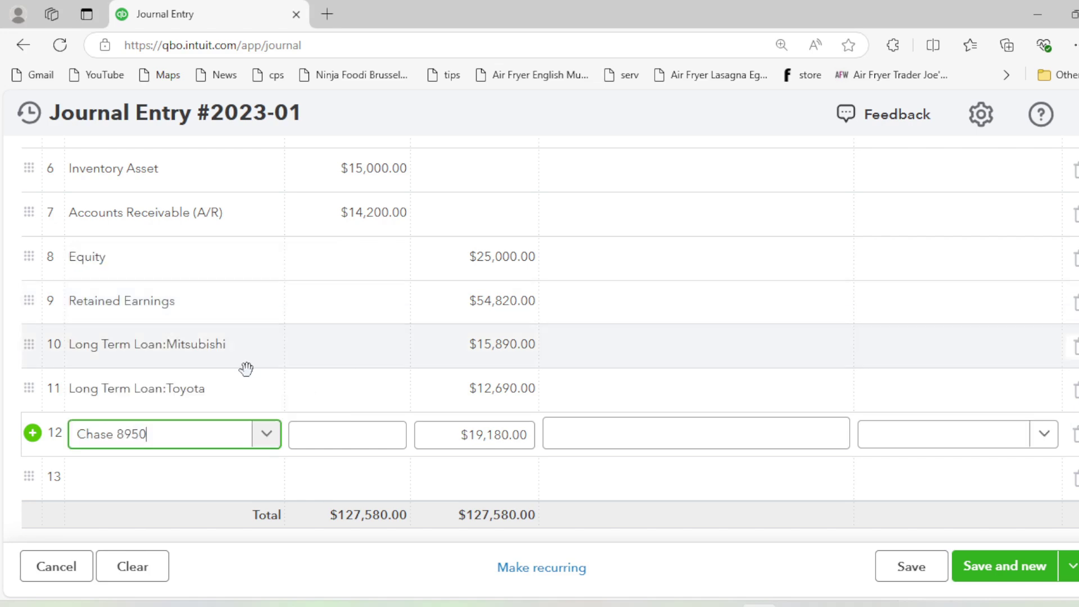
Enter line 12's credit and correct it to $5,680.00, checking against the balance sheet PDF.
{"action": "key", "text": "alt+Tab"}
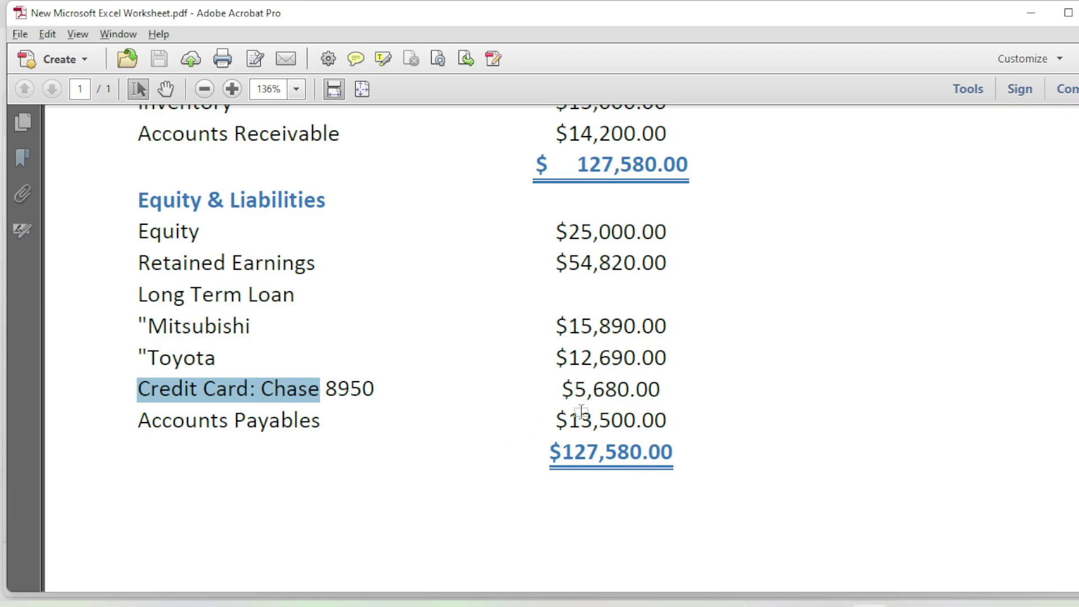
{"action": "key", "text": "alt+Tab"}
{"action": "left_click", "coordinate": [431, 436]}
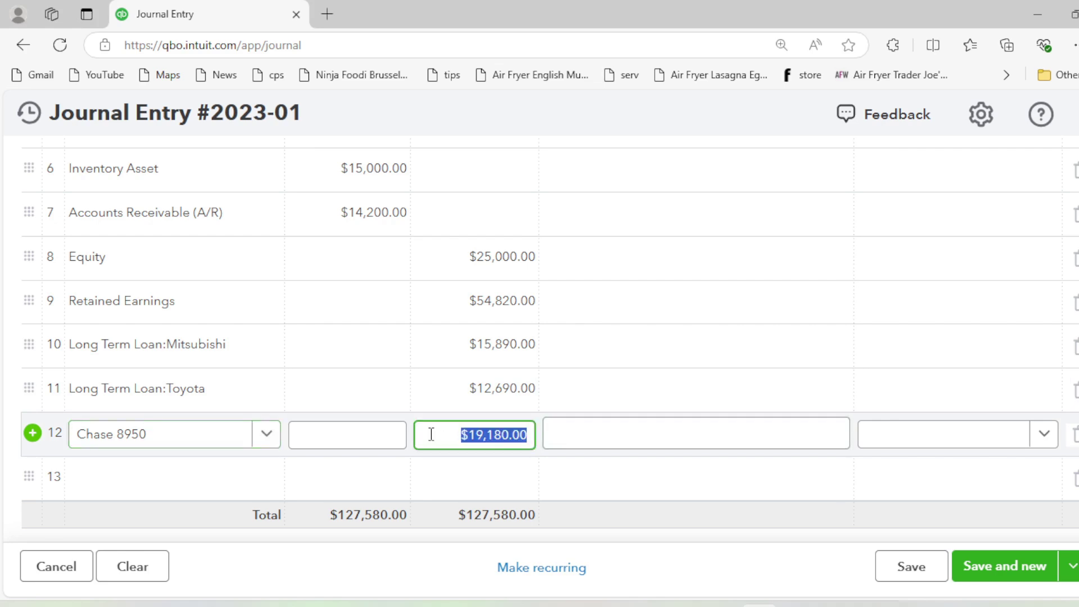
{"action": "type", "text": "5680"}
{"action": "key", "text": "Tab"}
{"action": "key", "text": "alt+Tab"}
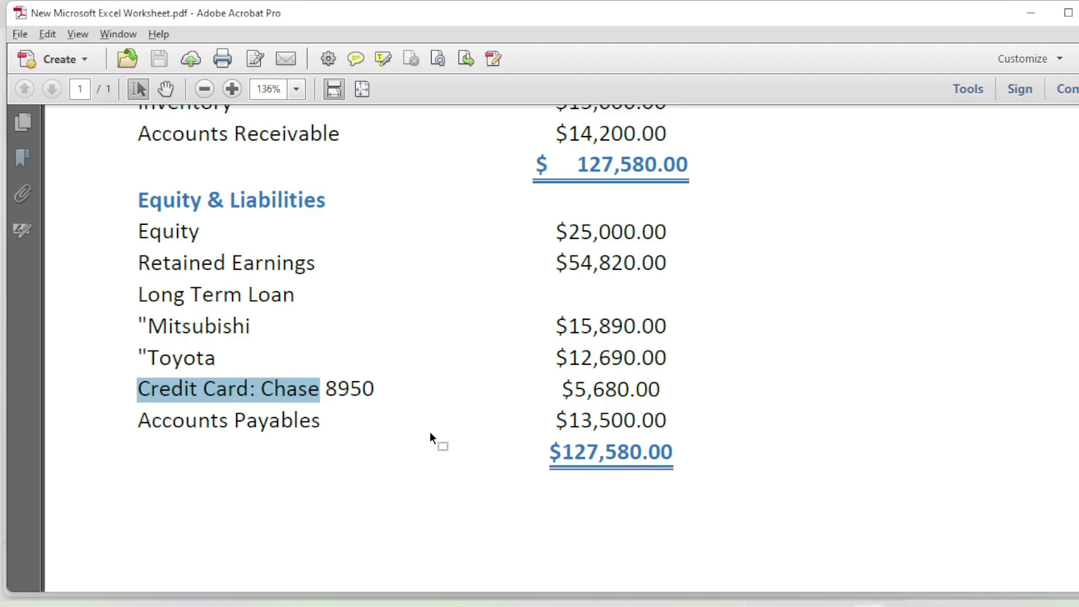
{"action": "key", "text": "alt+Tab"}
{"action": "left_click", "coordinate": [441, 436]}
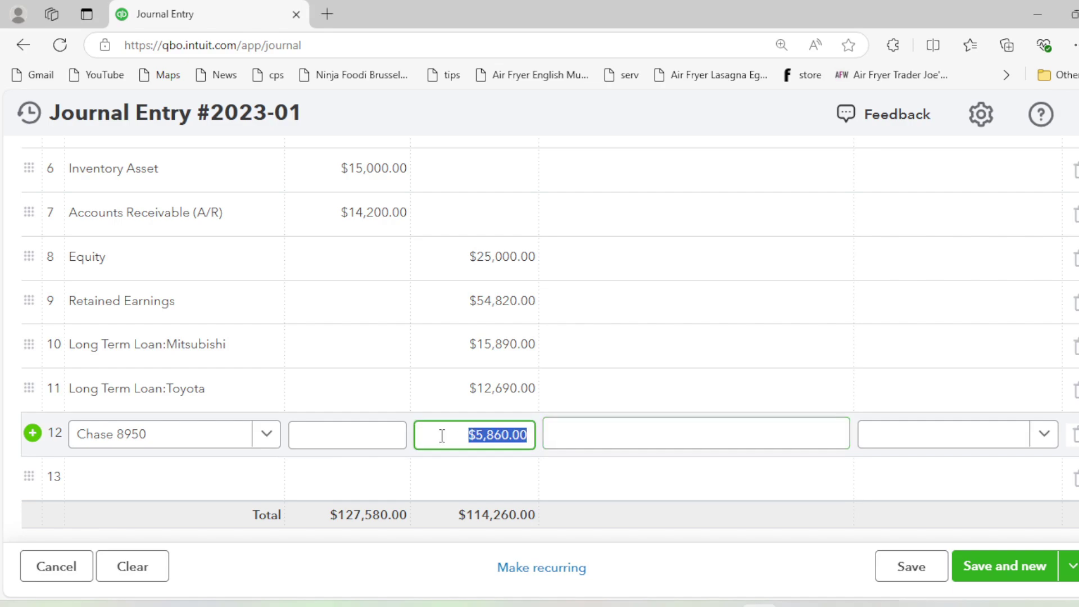
{"action": "type", "text": "5680"}
{"action": "key", "text": "Tab"}
{"action": "key", "text": "alt+Tab"}
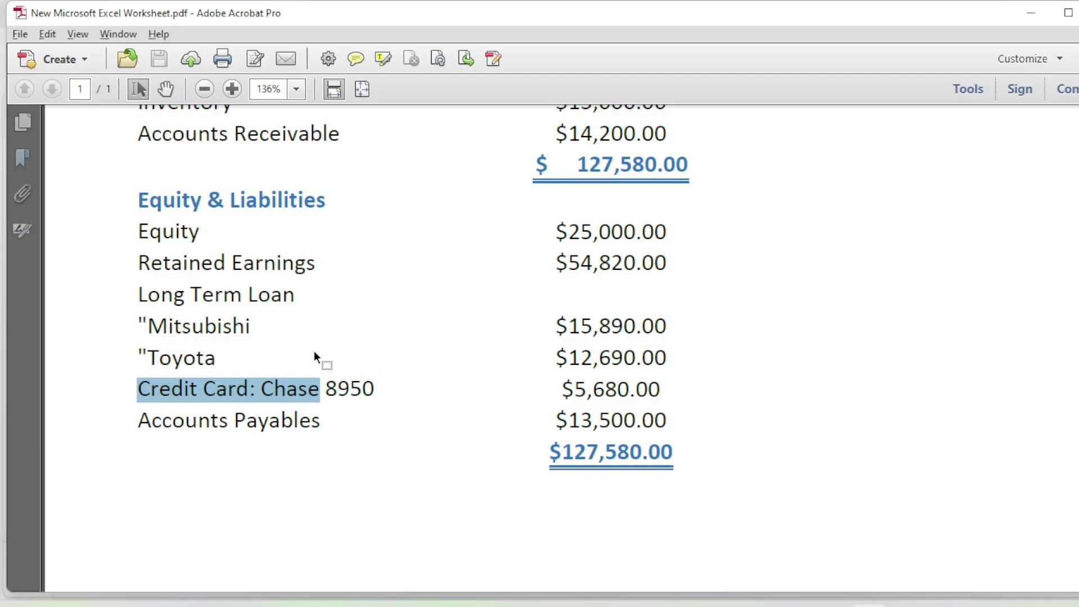
{"action": "left_click_drag", "start_coordinate": [136, 420], "coordinate": [309, 425]}
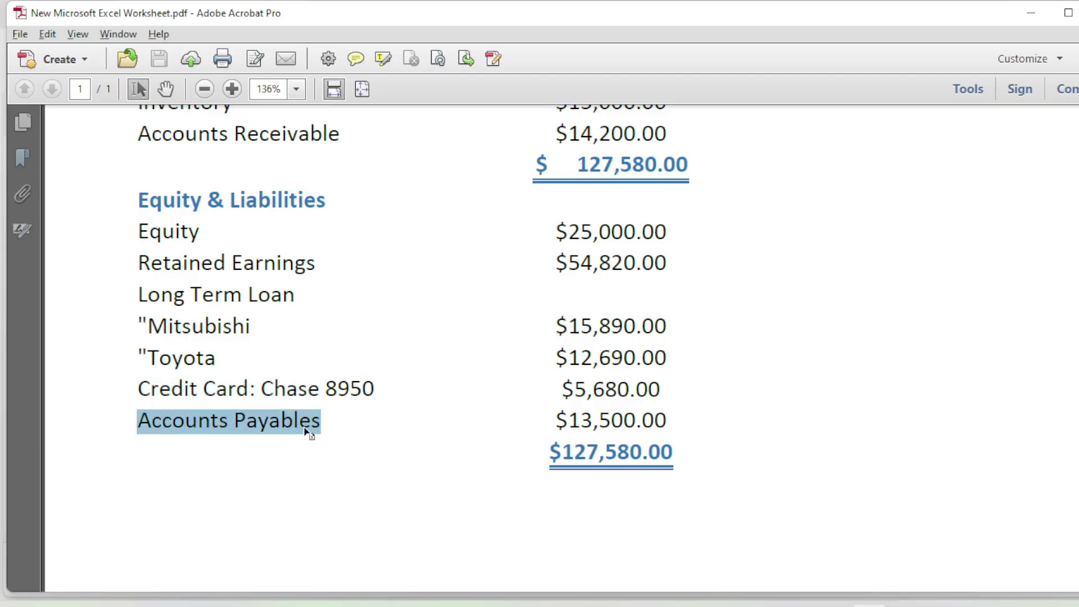
{"action": "key", "text": "alt+Tab"}
Type 'Accounts Payables' as line 13's account, fixing the 'Paybles' misspelling.
{"action": "left_click", "coordinate": [142, 478]}
{"action": "type", "text": "acc"}
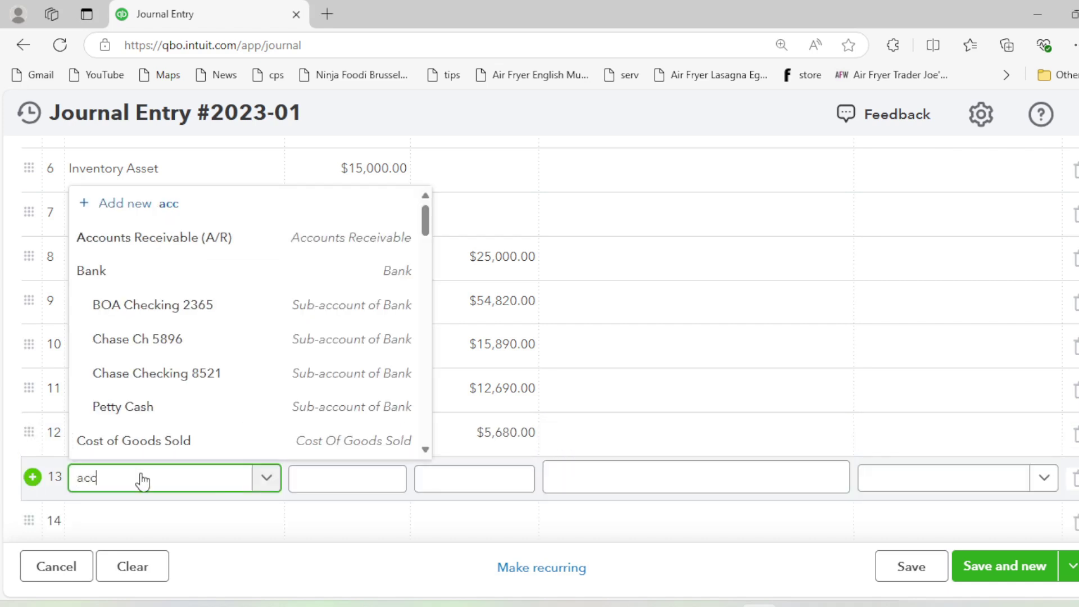
{"action": "type", "text": "ounts p"}
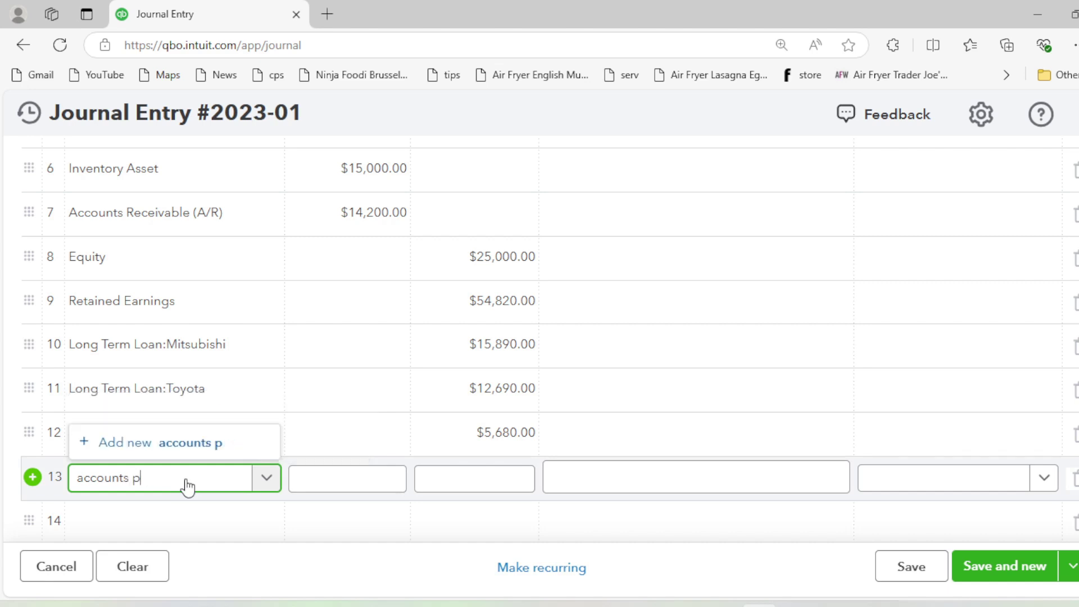
{"action": "key", "text": "BackSpace"}
{"action": "key", "text": "BackSpace"}
{"action": "key", "text": "BackSpace"}
{"action": "key", "text": "BackSpace"}
{"action": "key", "text": "BackSpace"}
{"action": "key", "text": "BackSpace"}
{"action": "key", "text": "BackSpace"}
{"action": "key", "text": "BackSpace"}
{"action": "type", "text": "Acc"}
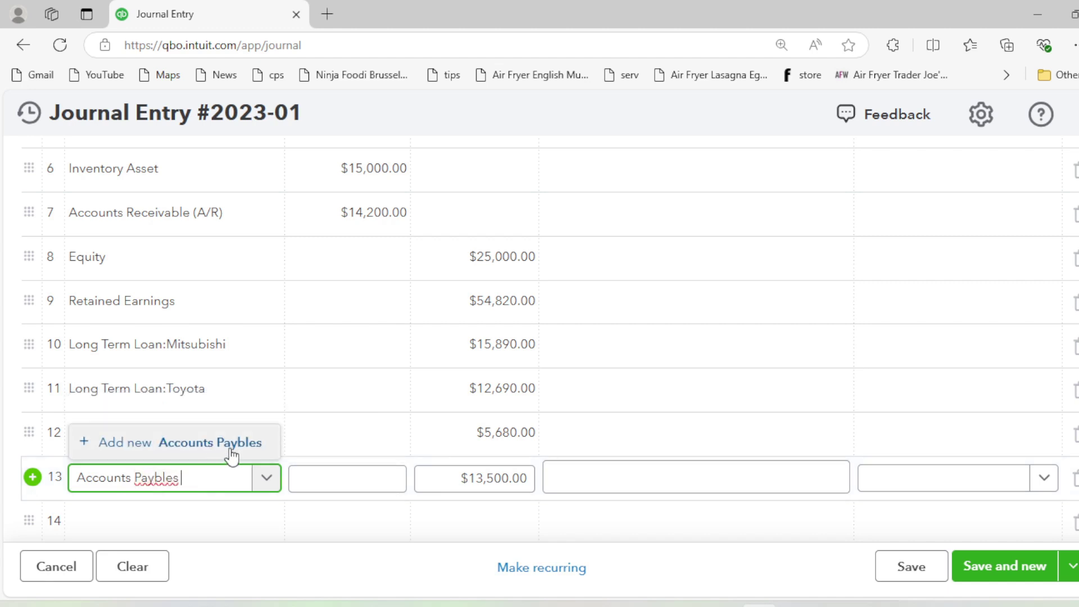
{"action": "right_click", "coordinate": [163, 479]}
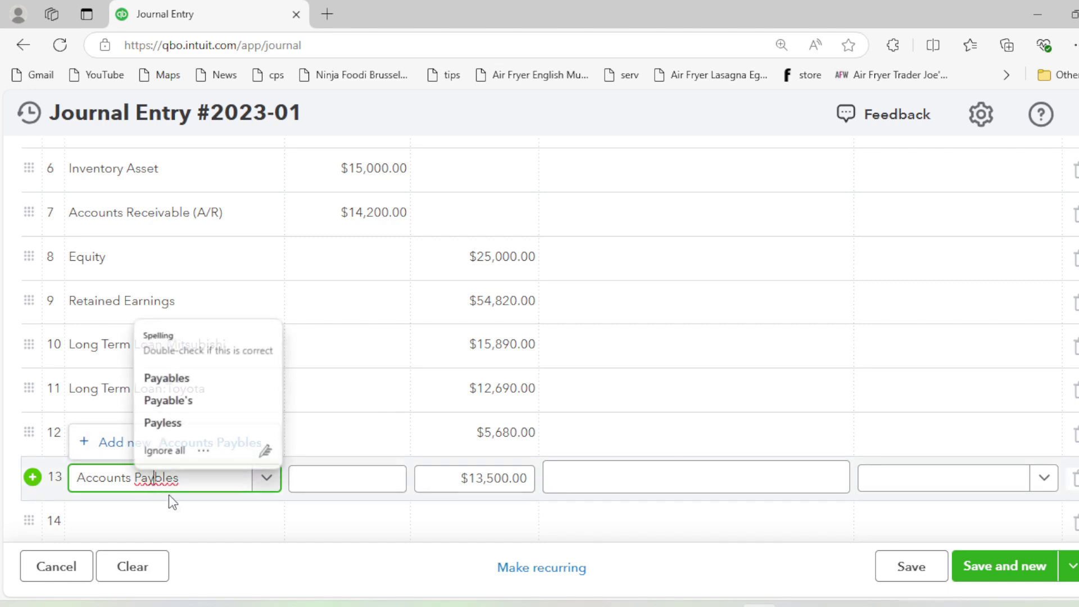
{"action": "left_click", "coordinate": [167, 378]}
{"action": "triple_click", "coordinate": [192, 487]}
Add Accounts Payables as a new Accounts payable (A/P) account and save it.
{"action": "left_click", "coordinate": [195, 487]}
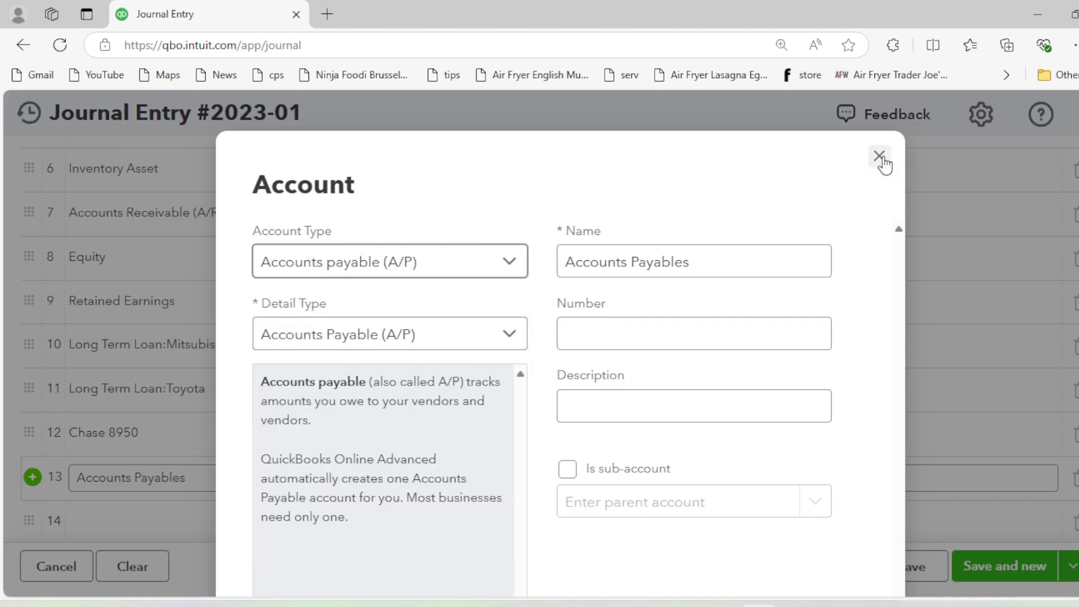
{"action": "left_click", "coordinate": [373, 271]}
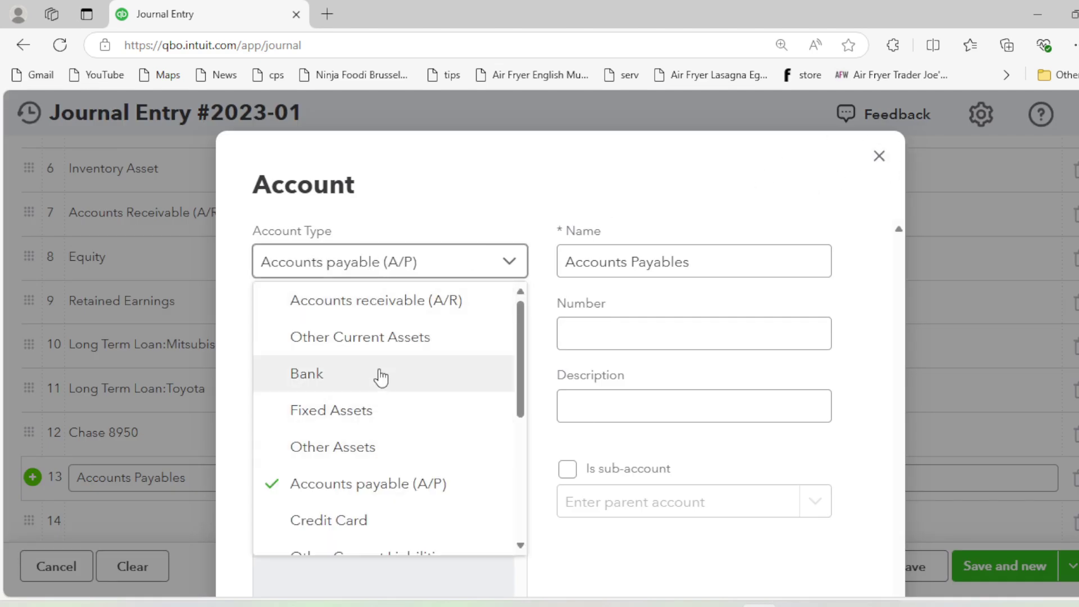
{"action": "left_click", "coordinate": [339, 486]}
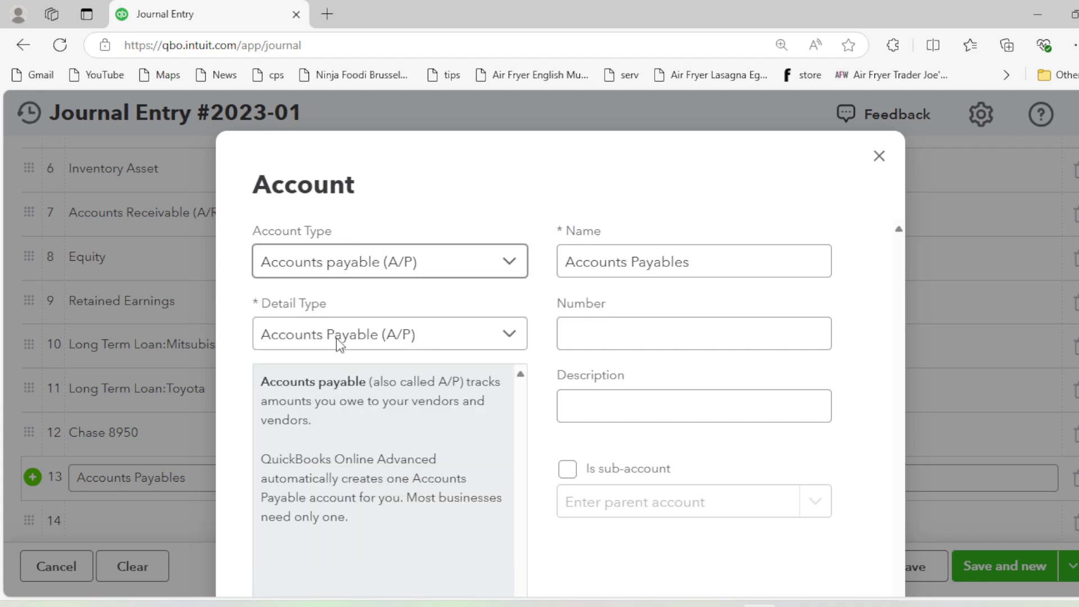
{"action": "scroll", "coordinate": [652, 430], "scroll_direction": "down", "scroll_amount": 2}
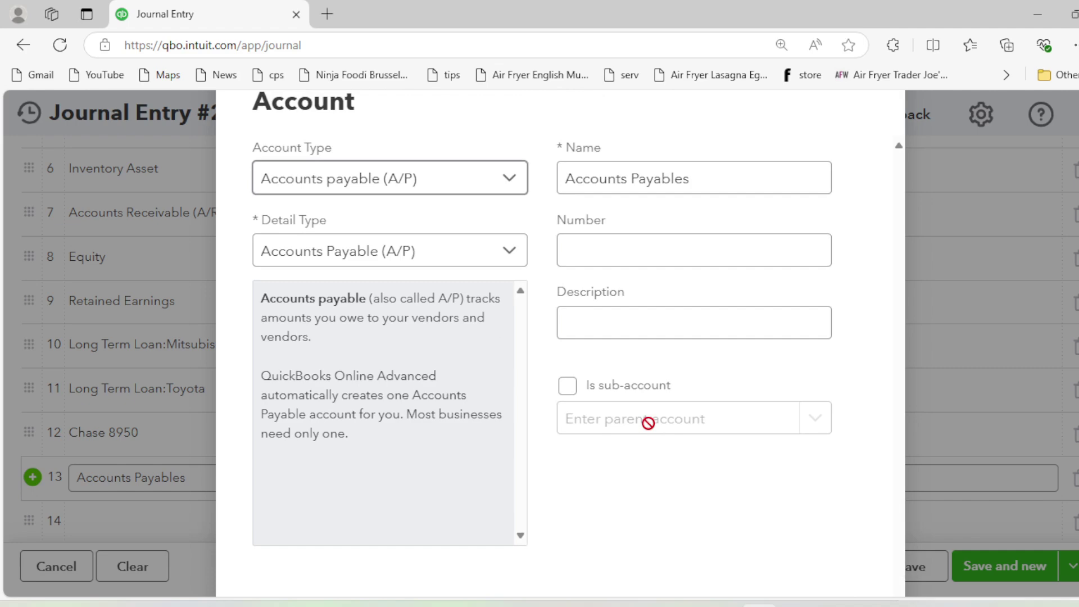
{"action": "scroll", "coordinate": [648, 422], "scroll_direction": "down", "scroll_amount": 3}
{"action": "left_click", "coordinate": [718, 516]}
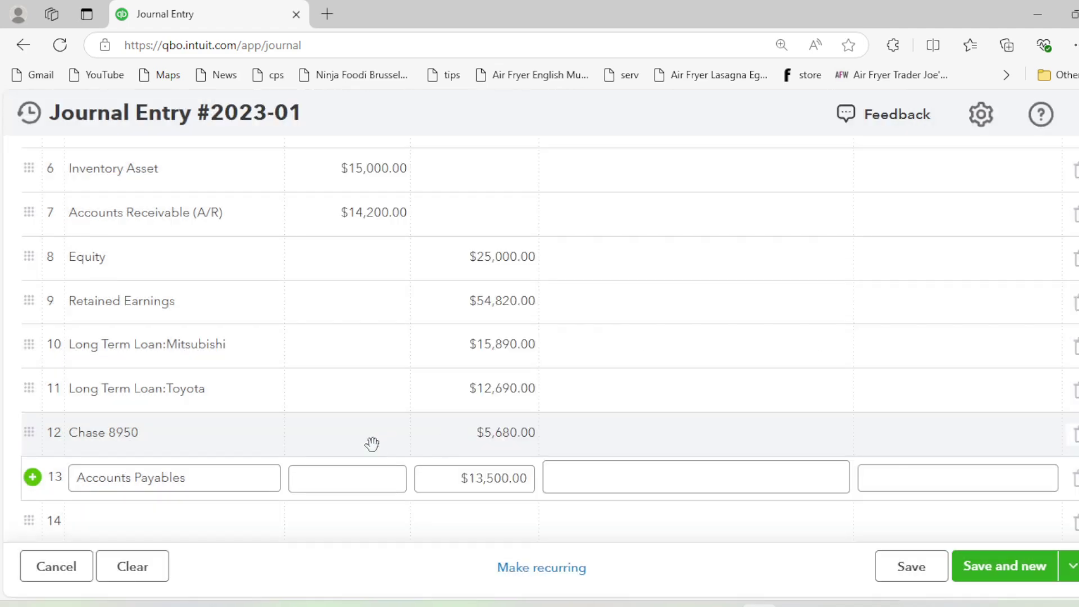
{"action": "key", "text": "alt+Tab"}
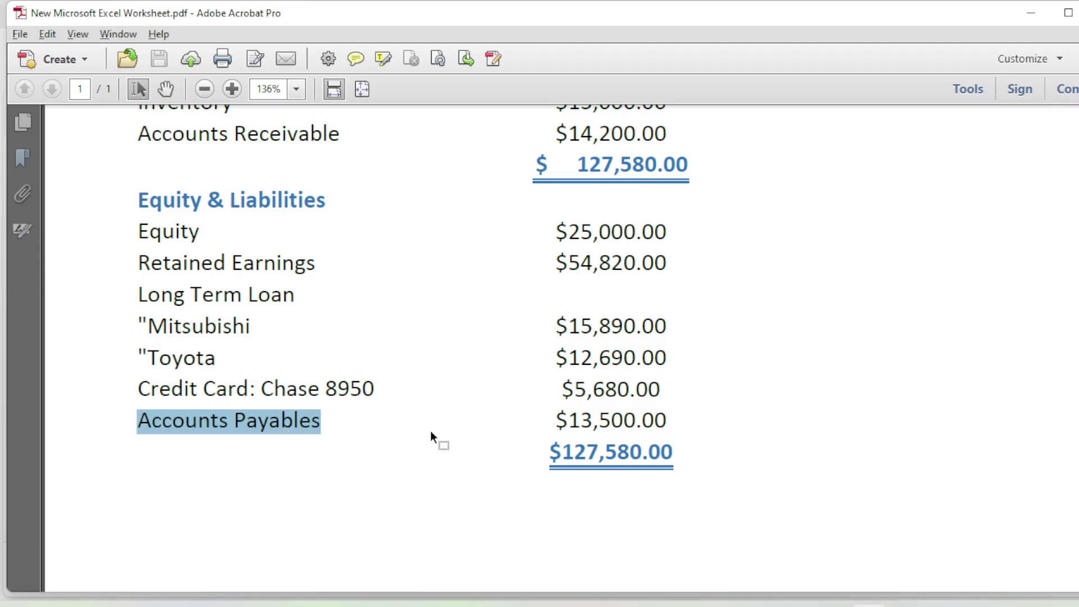
{"action": "key", "text": "alt+Tab"}
{"action": "left_click", "coordinate": [523, 469]}
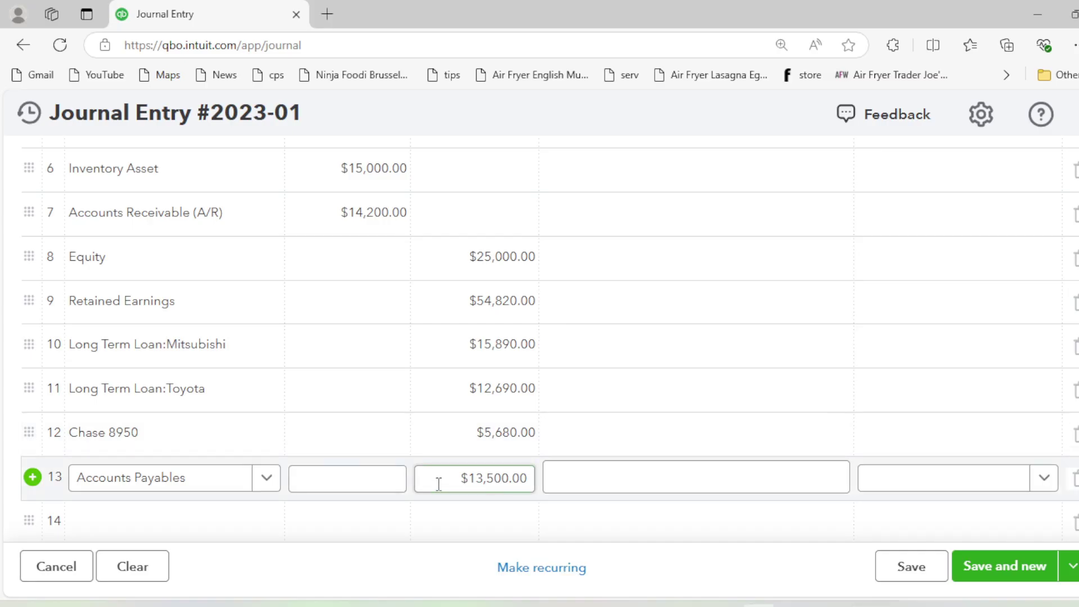
{"action": "scroll", "coordinate": [439, 484], "scroll_direction": "down", "scroll_amount": 3}
{"action": "left_click", "coordinate": [476, 353]}
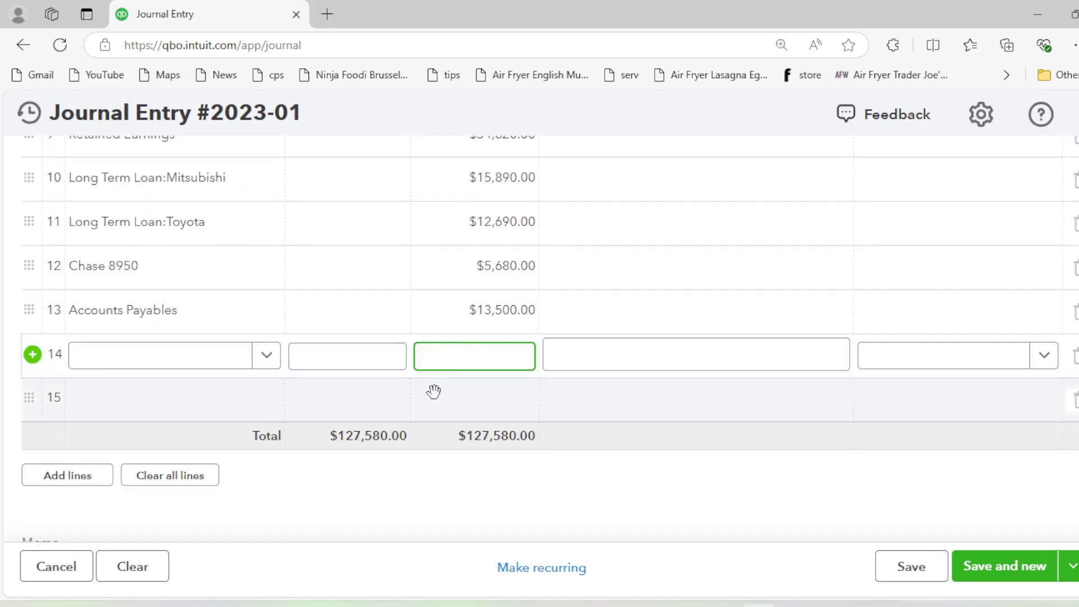
{"action": "scroll", "coordinate": [434, 392], "scroll_direction": "up", "scroll_amount": 9}
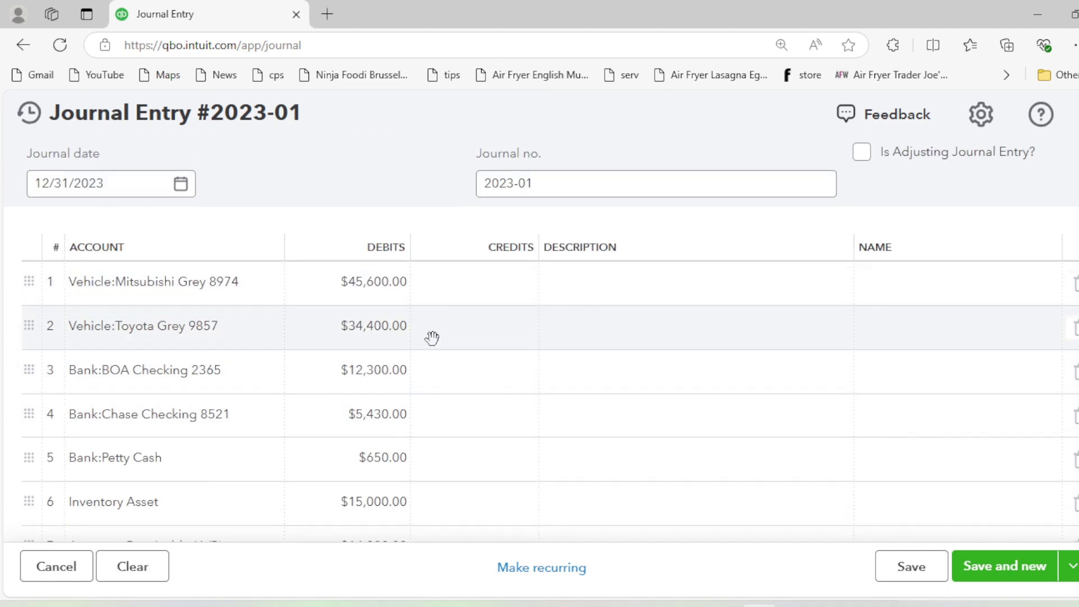
{"action": "scroll", "coordinate": [434, 338], "scroll_direction": "down", "scroll_amount": 6}
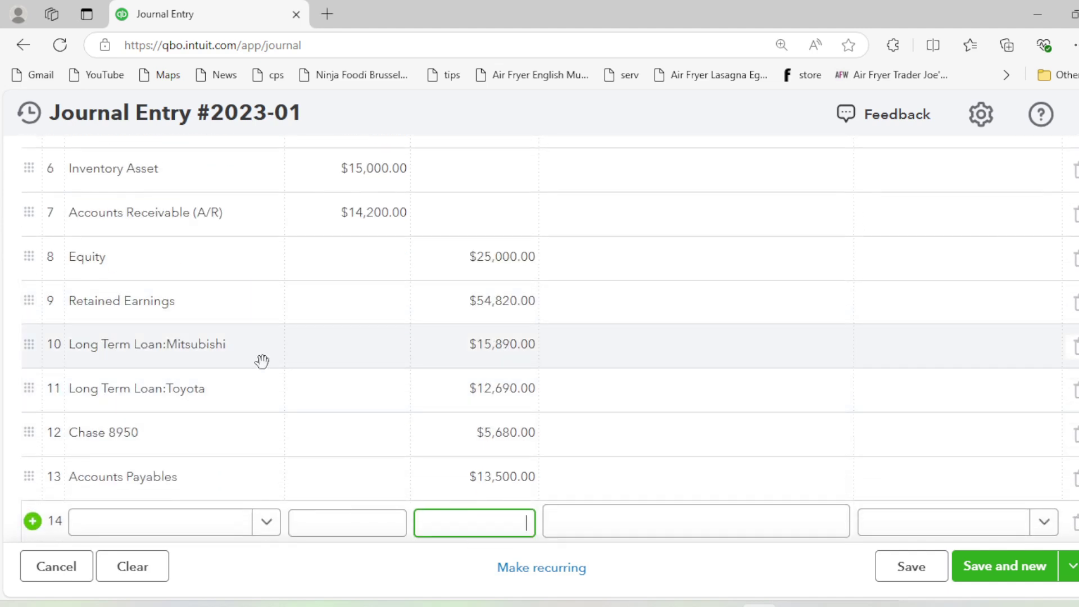
{"action": "scroll", "coordinate": [338, 357], "scroll_direction": "up", "scroll_amount": 6}
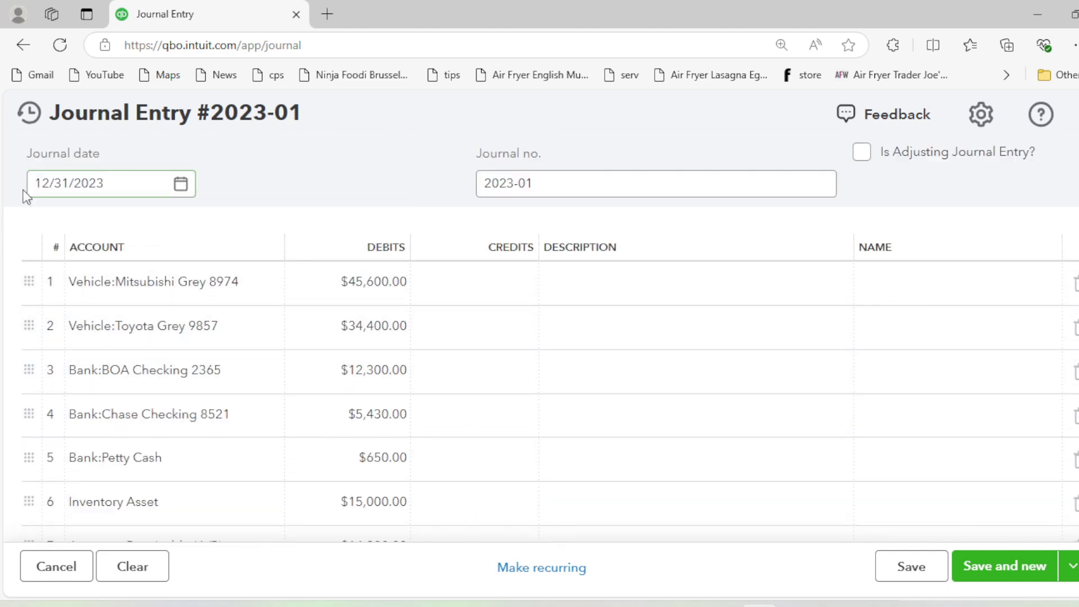
{"action": "left_click", "coordinate": [108, 190]}
{"action": "left_click", "coordinate": [127, 189]}
{"action": "left_click", "coordinate": [128, 189]}
{"action": "left_click_drag", "start_coordinate": [127, 189], "coordinate": [8, 194]}
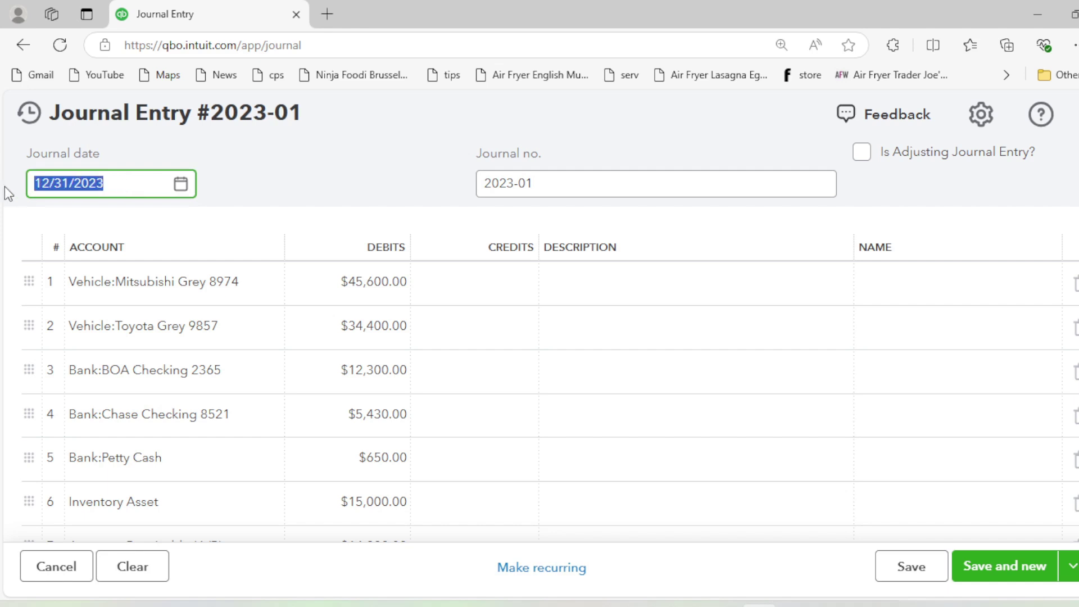
Keep the date 12/31/2023 and set customer ABC on line 7's Accounts Receivable debit.
{"action": "left_click", "coordinate": [116, 186]}
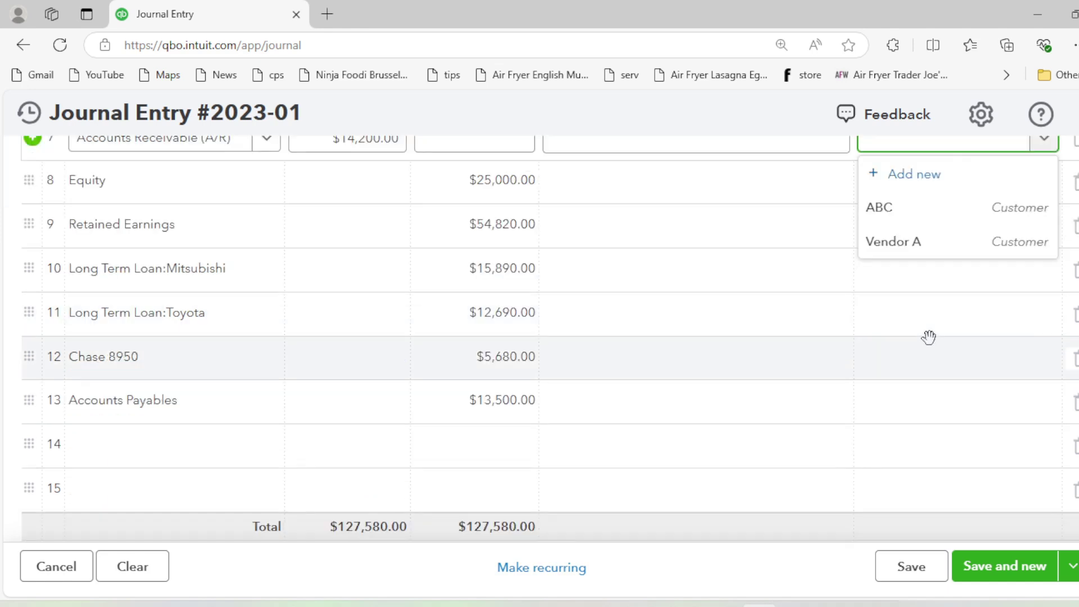
{"action": "left_click", "coordinate": [899, 400]}
{"action": "scroll", "coordinate": [905, 419], "scroll_direction": "up", "scroll_amount": 10}
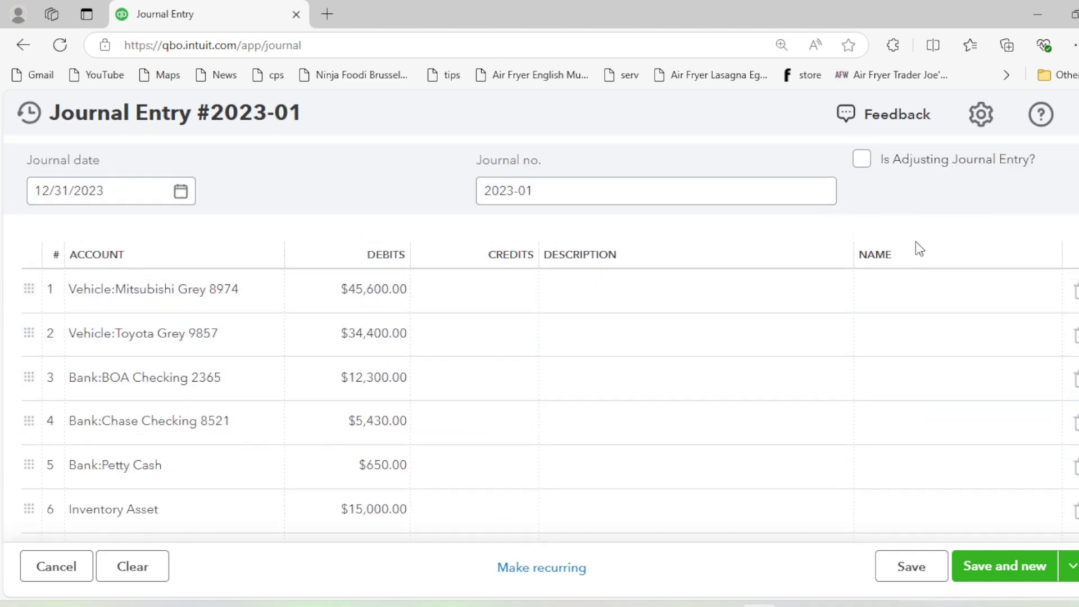
{"action": "scroll", "coordinate": [923, 242], "scroll_direction": "down", "scroll_amount": 2}
{"action": "scroll", "coordinate": [923, 244], "scroll_direction": "up", "scroll_amount": 2}
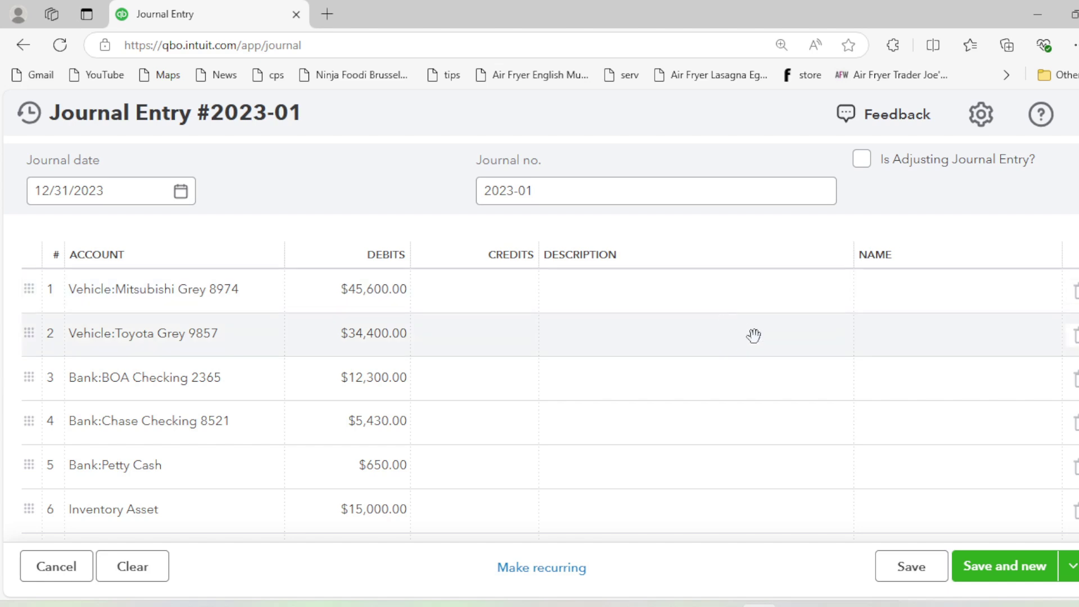
{"action": "scroll", "coordinate": [749, 330], "scroll_direction": "down", "scroll_amount": 3}
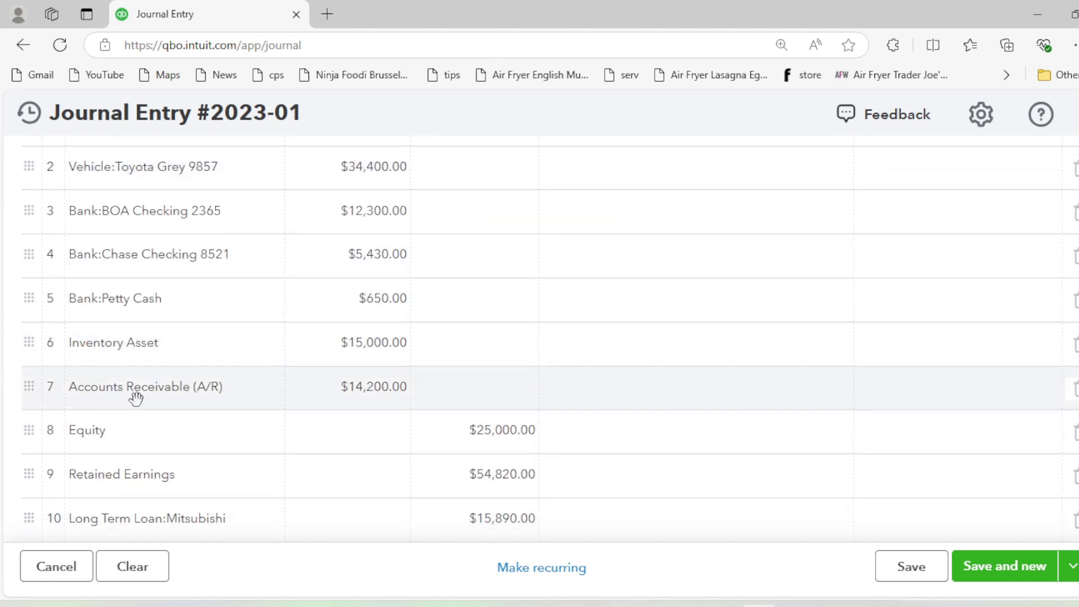
{"action": "scroll", "coordinate": [315, 386], "scroll_direction": "down", "scroll_amount": 3}
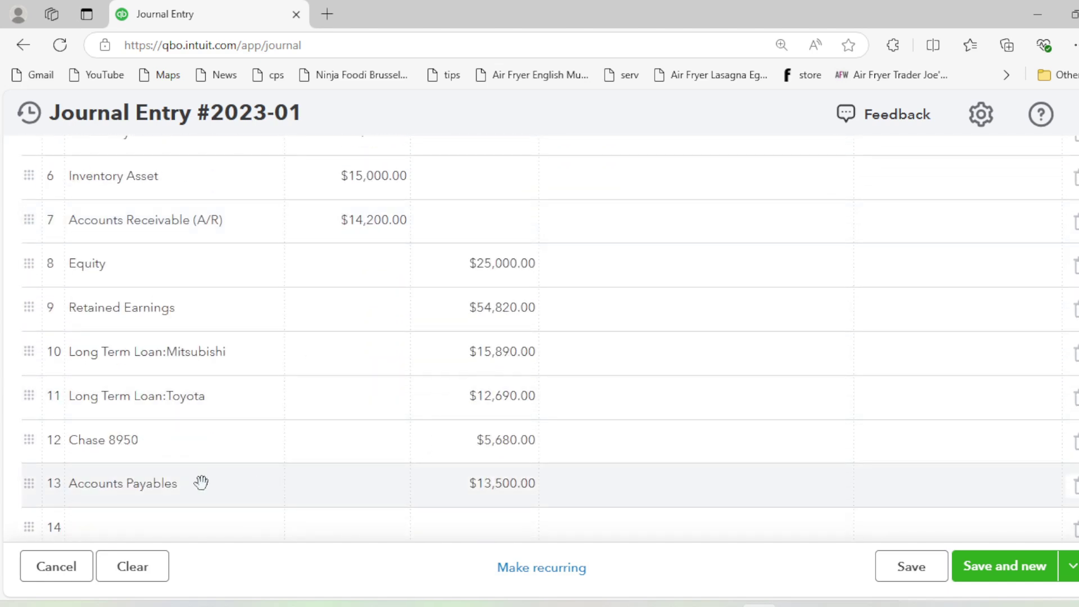
{"action": "scroll", "coordinate": [321, 463], "scroll_direction": "up", "scroll_amount": 2}
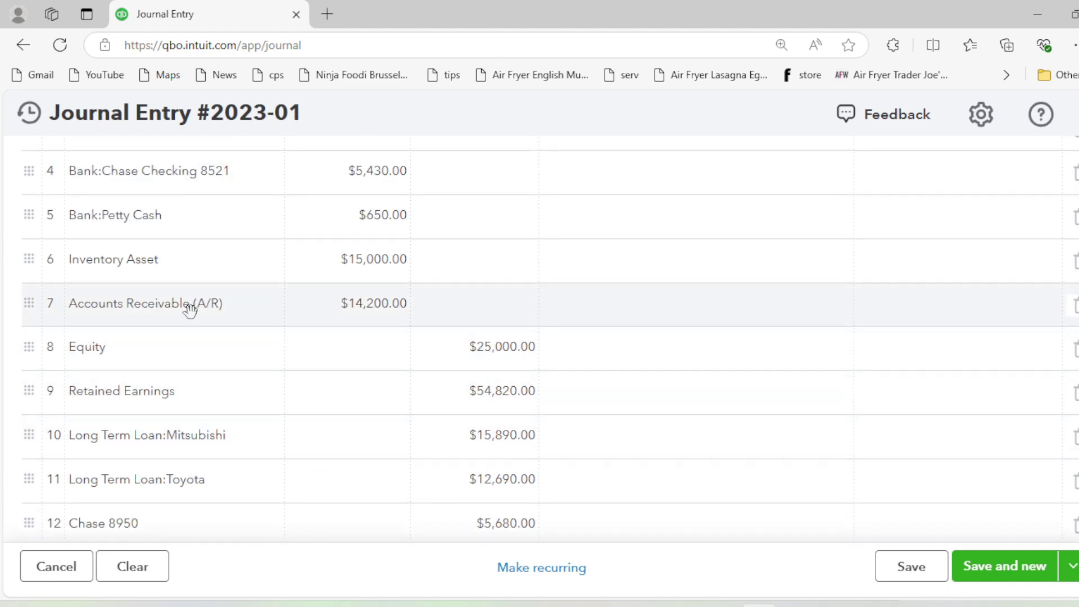
{"action": "left_click", "coordinate": [898, 313]}
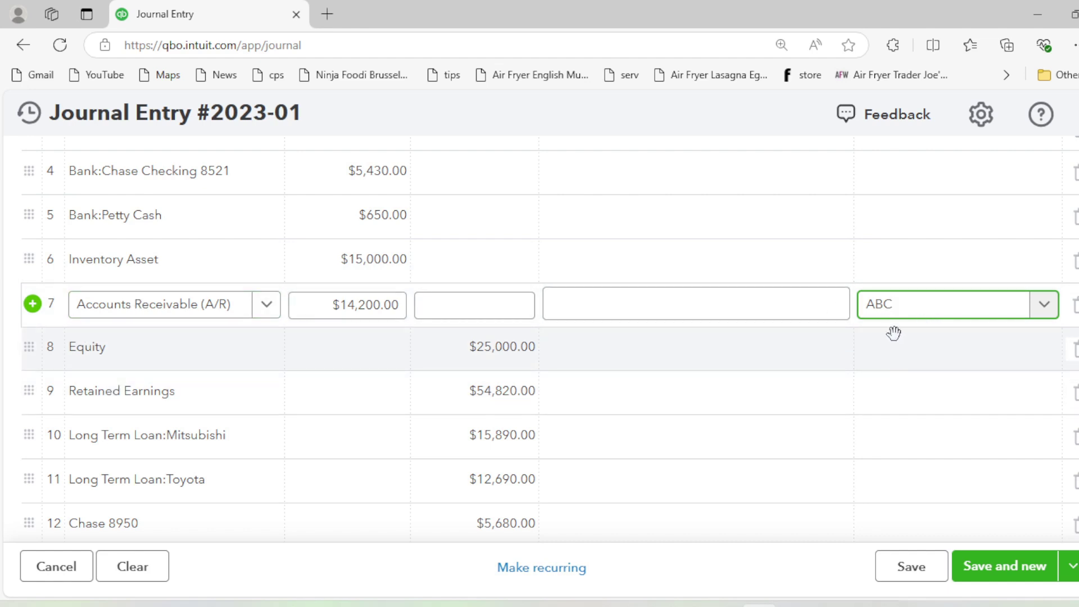
{"action": "scroll", "coordinate": [893, 333], "scroll_direction": "down", "scroll_amount": 5}
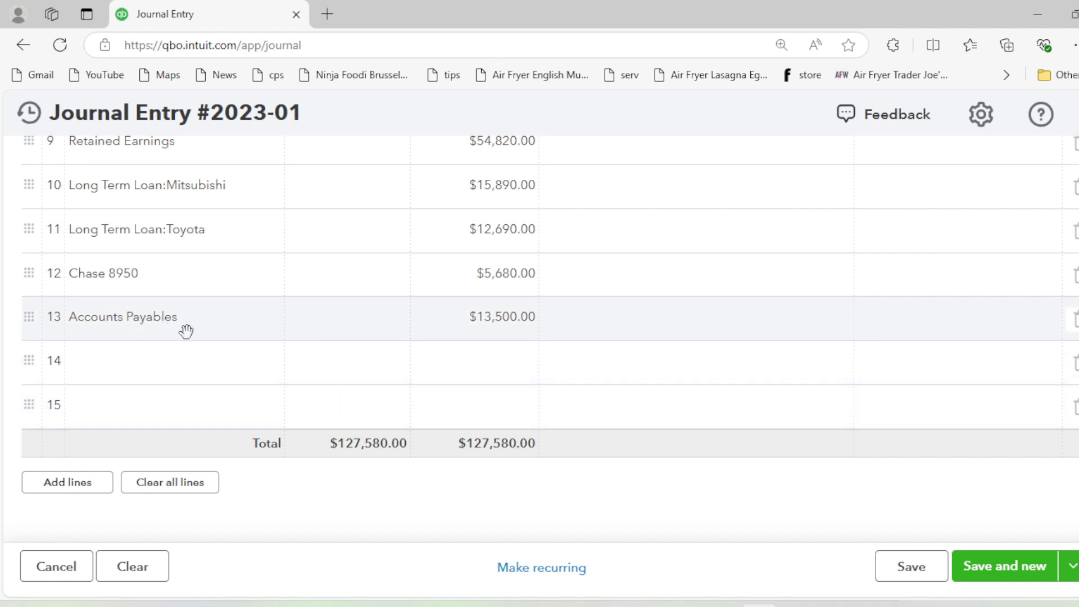
Add QBO as a new vendor in the Name field of the Accounts Payables line.
{"action": "left_click", "coordinate": [923, 337]}
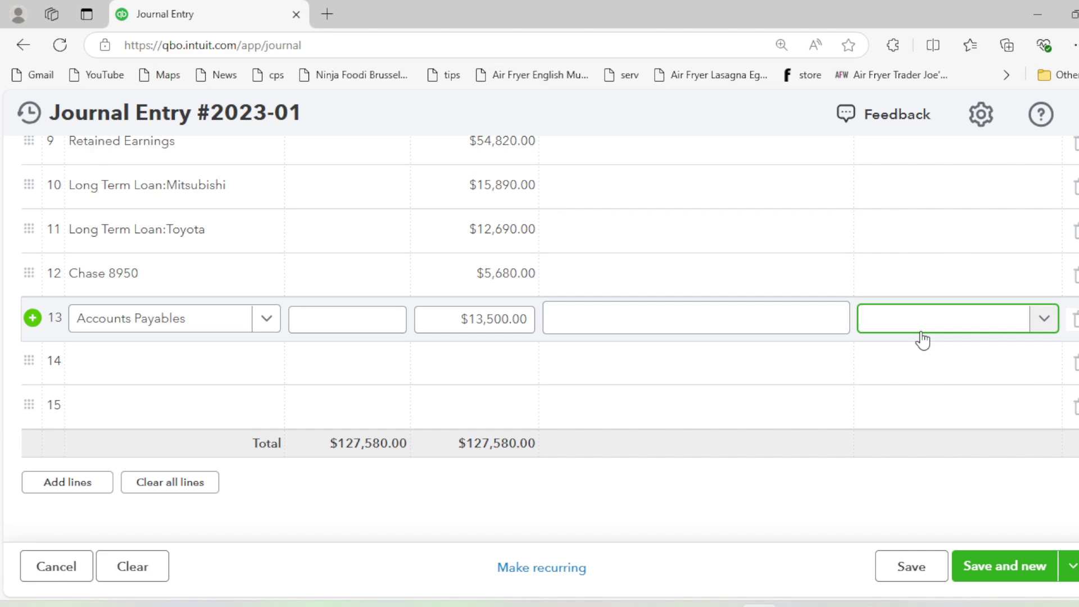
{"action": "type", "text": "QBO"}
{"action": "left_click", "coordinate": [927, 352]}
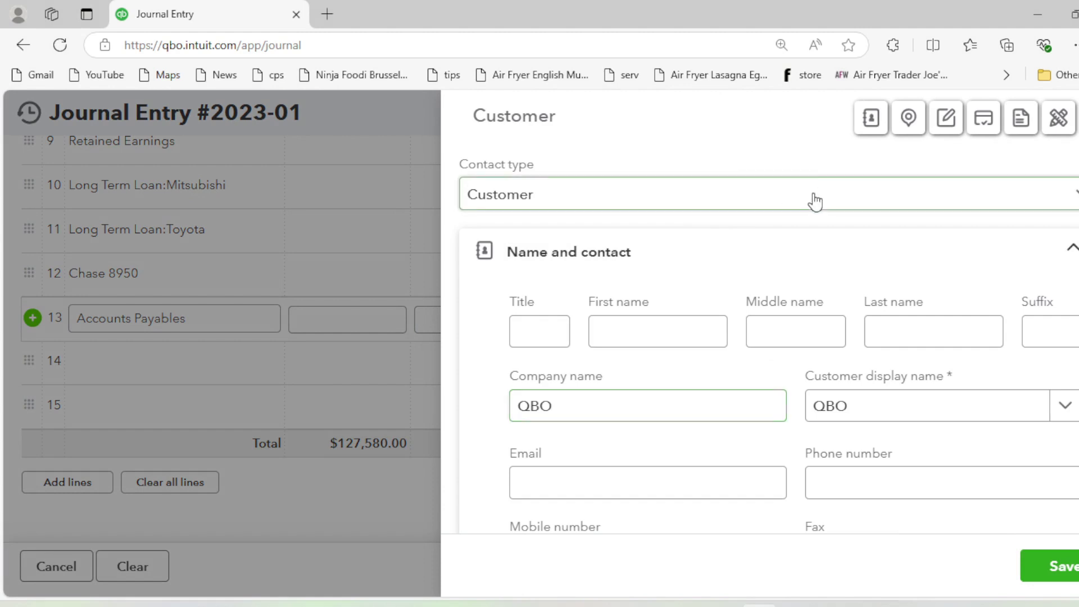
{"action": "left_click", "coordinate": [787, 207]}
{"action": "left_click", "coordinate": [570, 276]}
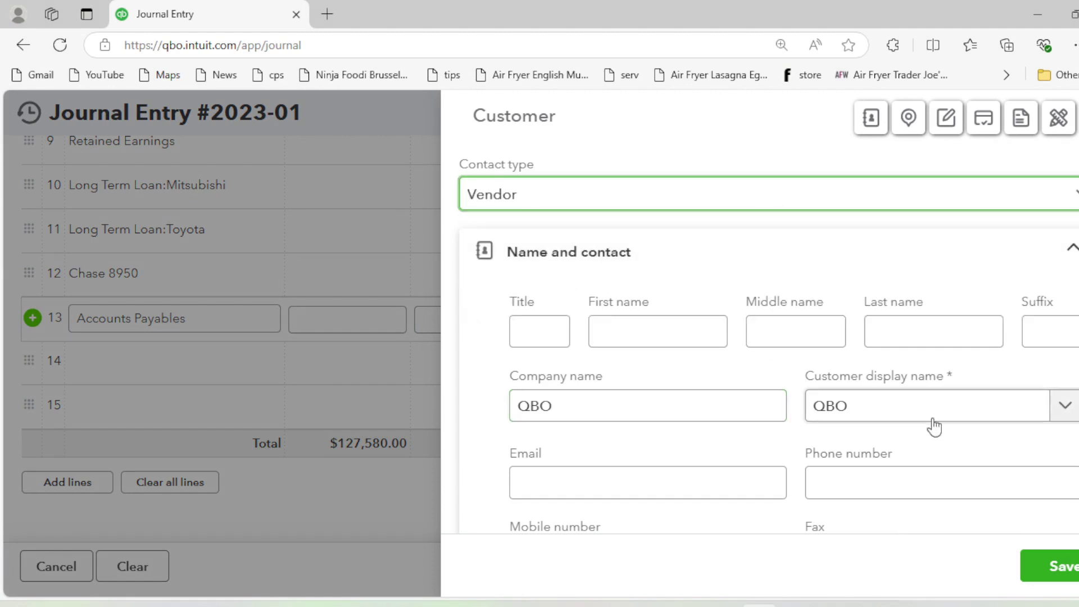
{"action": "left_click", "coordinate": [1060, 566]}
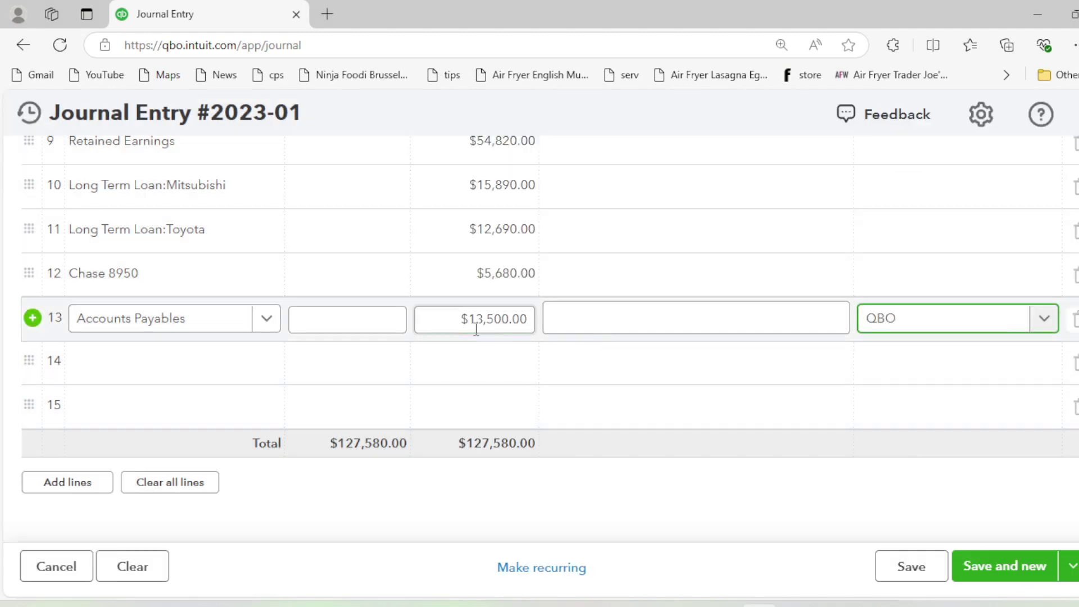
Save journal entry 2023-01 and return to the Chart of accounts.
{"action": "scroll", "coordinate": [655, 346], "scroll_direction": "up", "scroll_amount": 4}
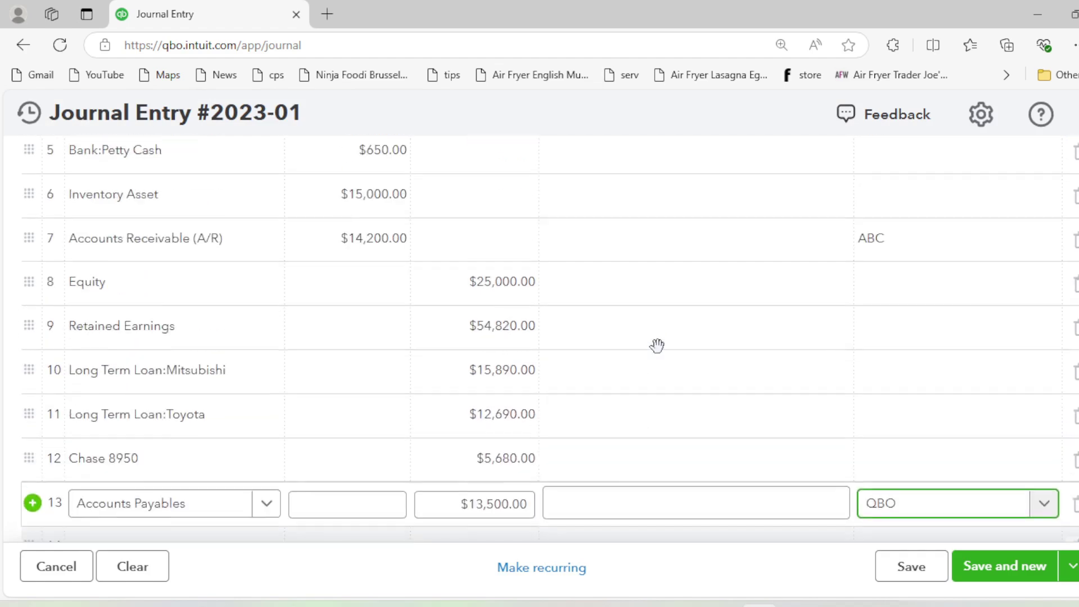
{"action": "scroll", "coordinate": [578, 329], "scroll_direction": "up", "scroll_amount": 3}
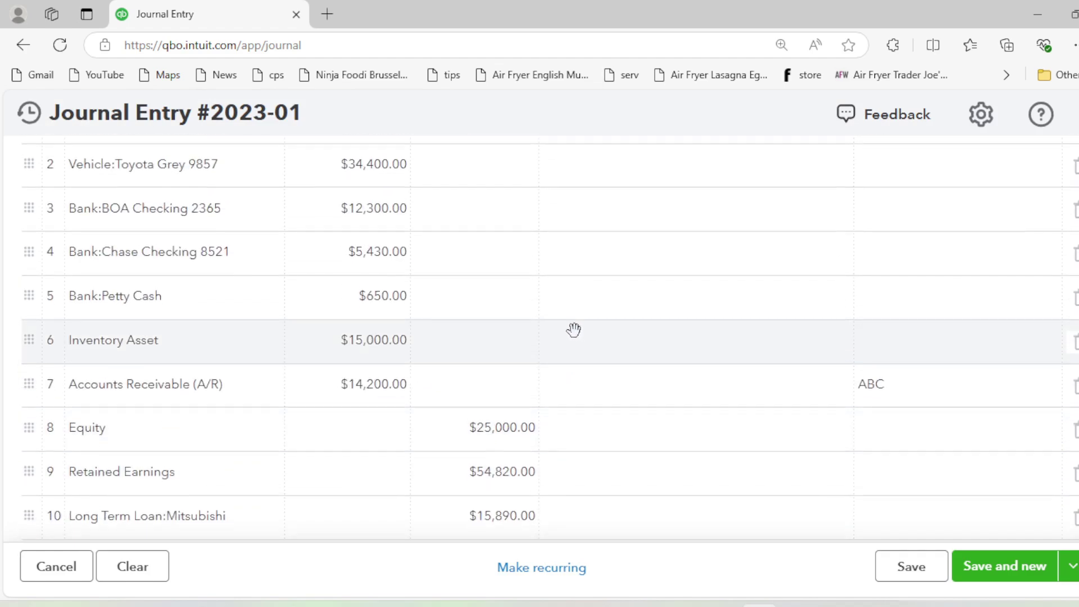
{"action": "scroll", "coordinate": [591, 429], "scroll_direction": "down", "scroll_amount": 5}
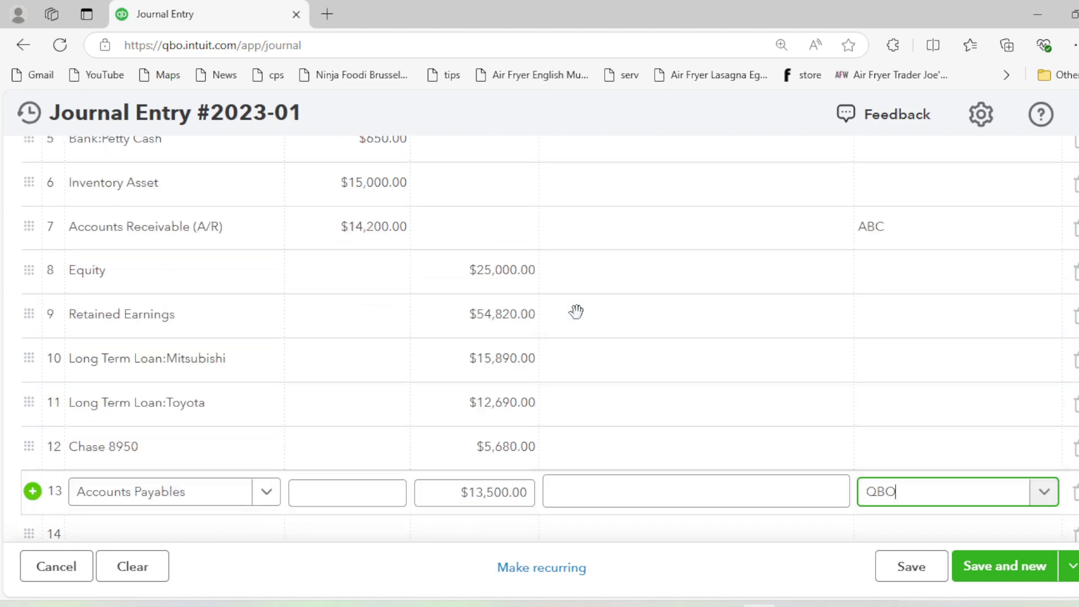
{"action": "left_click", "coordinate": [912, 567]}
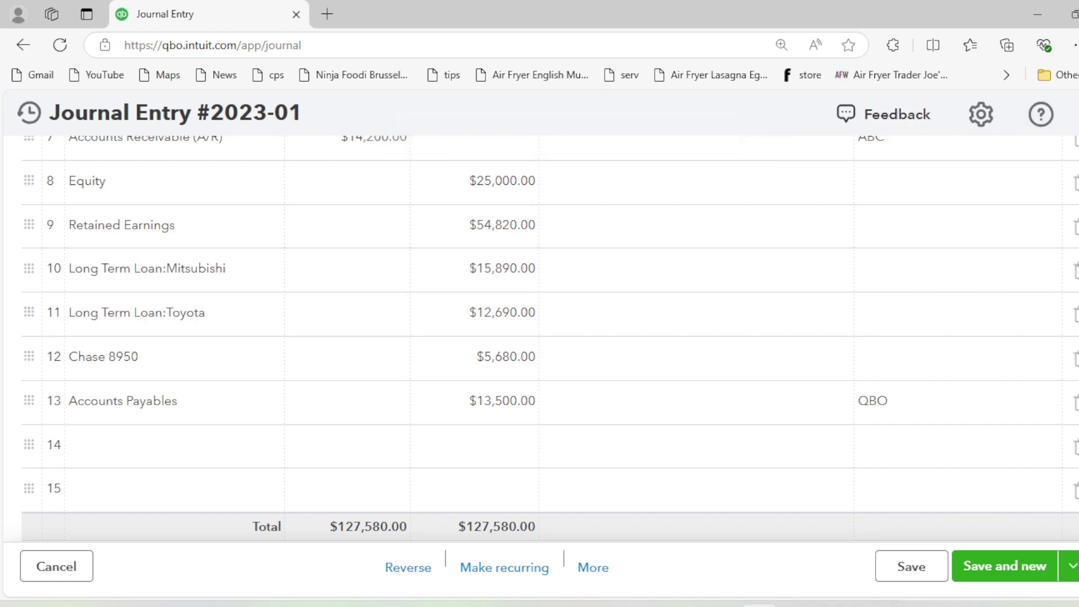
{"action": "key", "text": "alt+Left"}
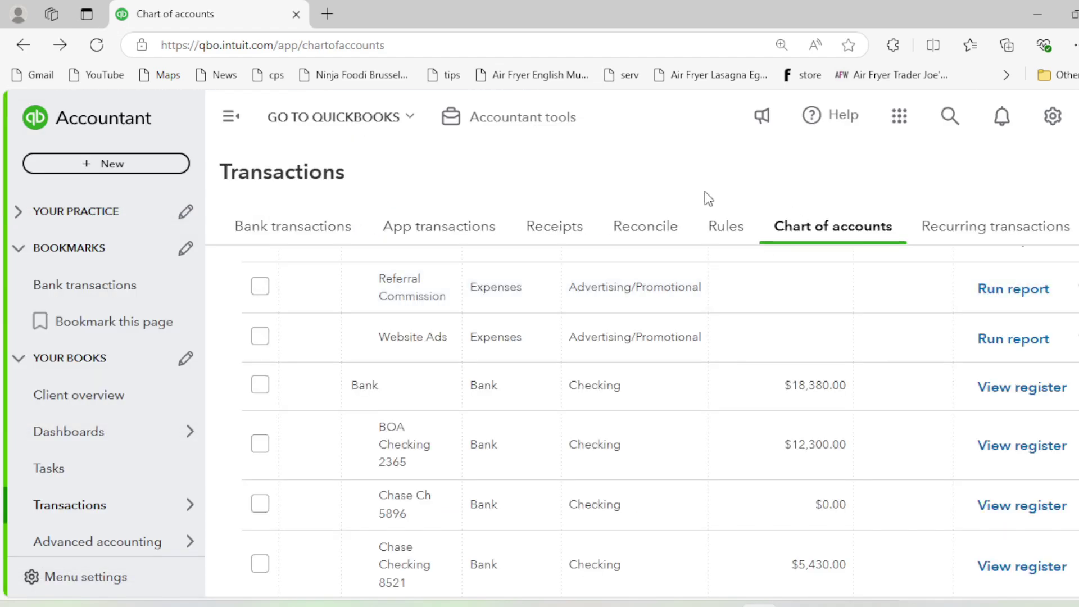
Collapse the sidebar and scroll through the Chart of accounts to review the journal balances.
{"action": "scroll", "coordinate": [697, 348], "scroll_direction": "up", "scroll_amount": 3}
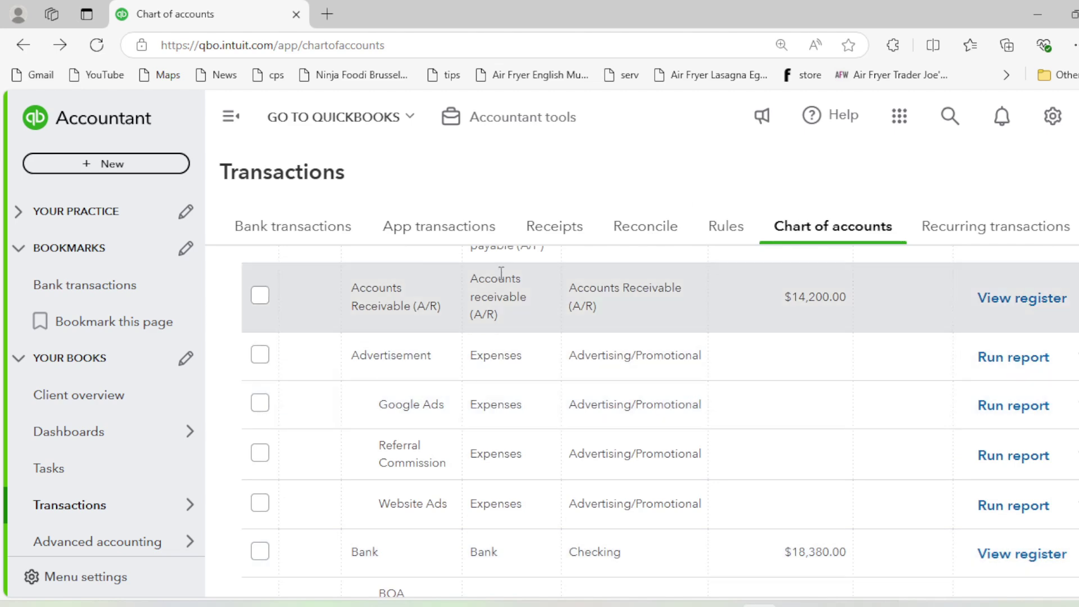
{"action": "left_click", "coordinate": [228, 119]}
{"action": "scroll", "coordinate": [645, 344], "scroll_direction": "up", "scroll_amount": 5}
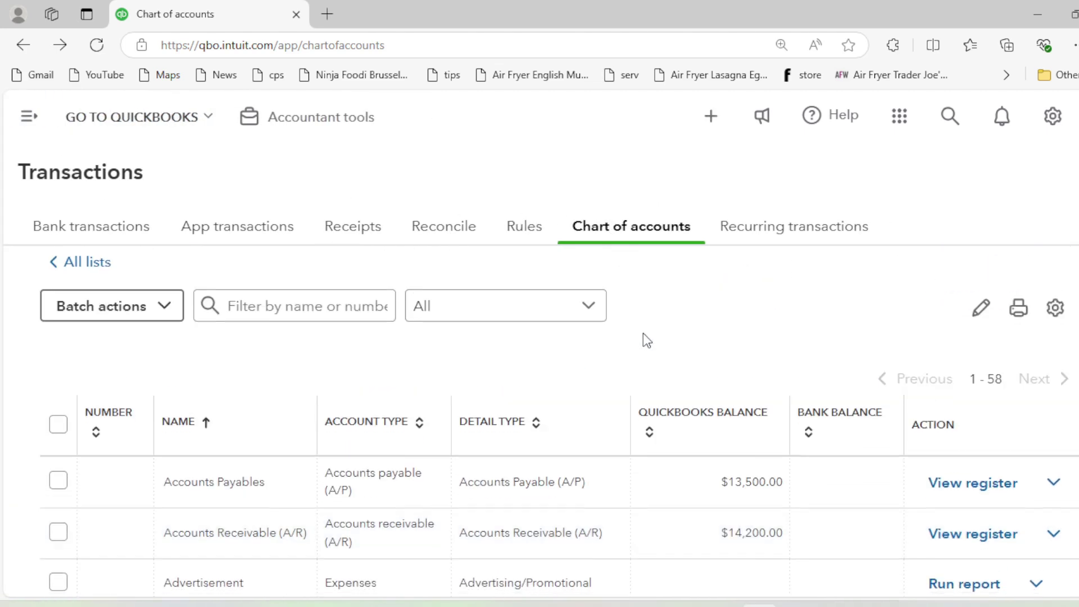
{"action": "scroll", "coordinate": [646, 337], "scroll_direction": "down", "scroll_amount": 3}
{"action": "scroll", "coordinate": [647, 340], "scroll_direction": "up", "scroll_amount": 2}
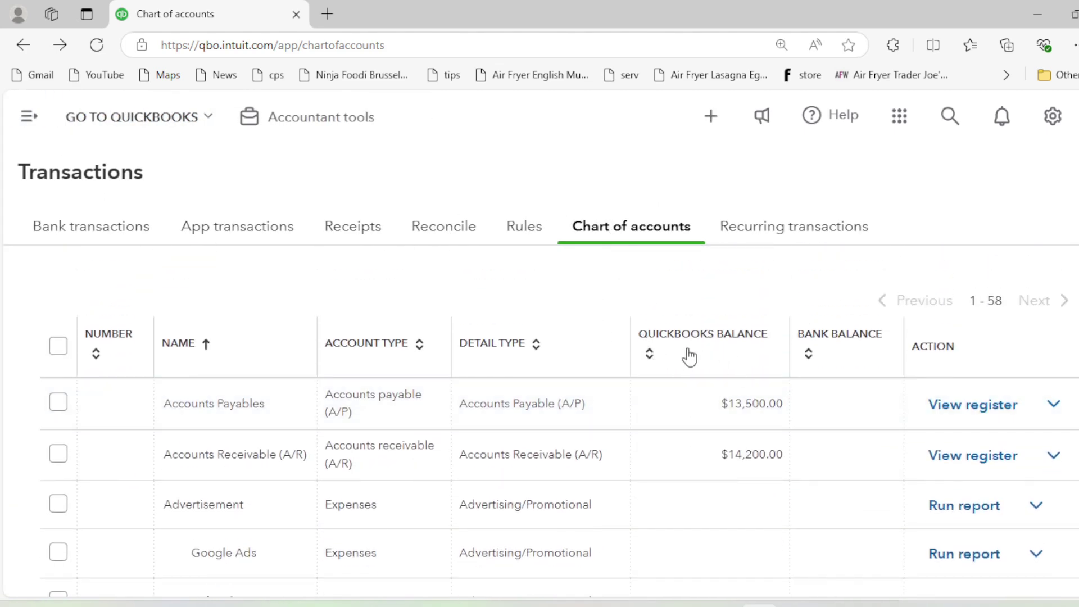
{"action": "scroll", "coordinate": [687, 358], "scroll_direction": "down", "scroll_amount": 1}
{"action": "scroll", "coordinate": [687, 358], "scroll_direction": "down", "scroll_amount": 1}
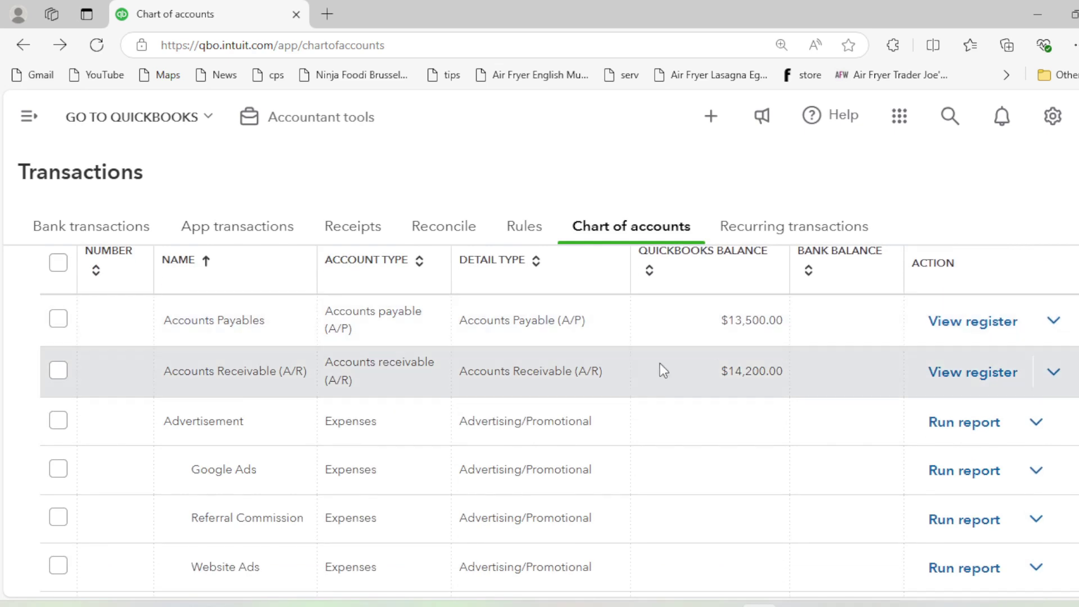
{"action": "scroll", "coordinate": [711, 393], "scroll_direction": "down", "scroll_amount": 4}
{"action": "scroll", "coordinate": [627, 382], "scroll_direction": "down", "scroll_amount": 2}
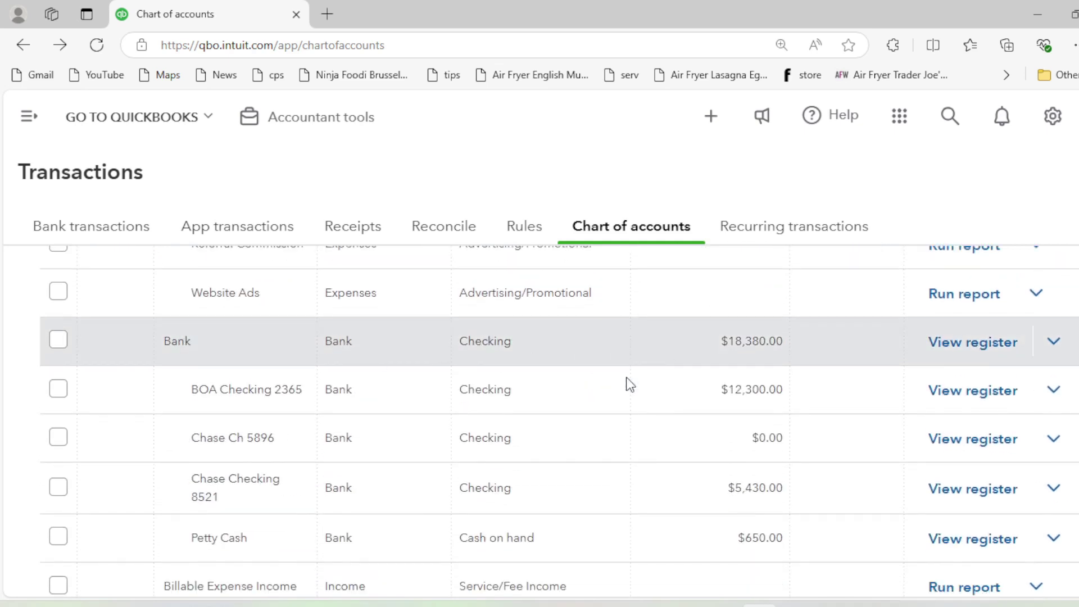
{"action": "scroll", "coordinate": [572, 393], "scroll_direction": "down", "scroll_amount": 3}
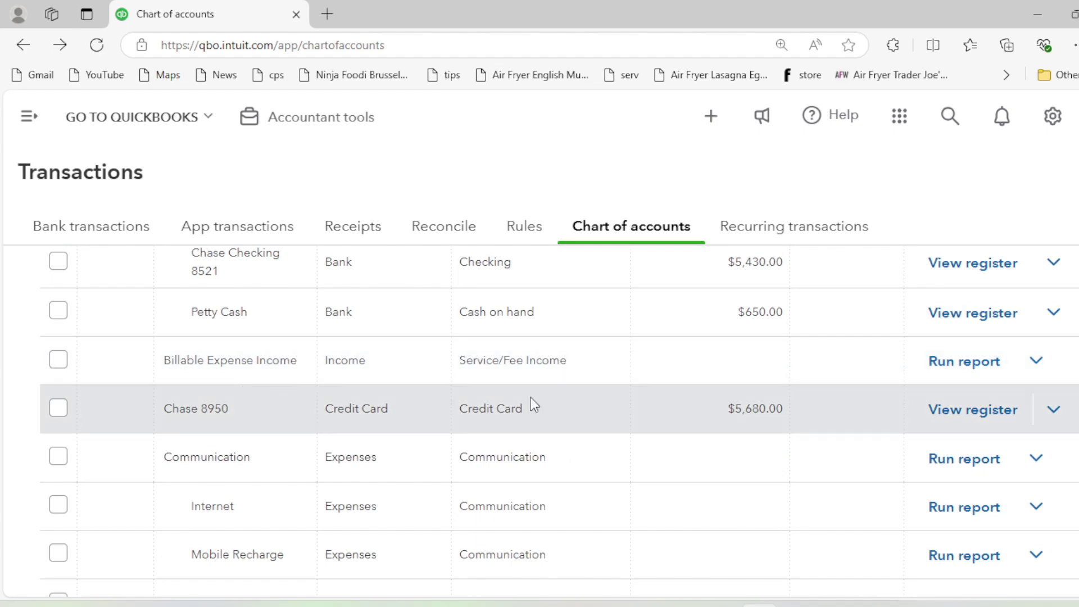
{"action": "scroll", "coordinate": [670, 399], "scroll_direction": "down", "scroll_amount": 3}
{"action": "scroll", "coordinate": [667, 393], "scroll_direction": "down", "scroll_amount": 9}
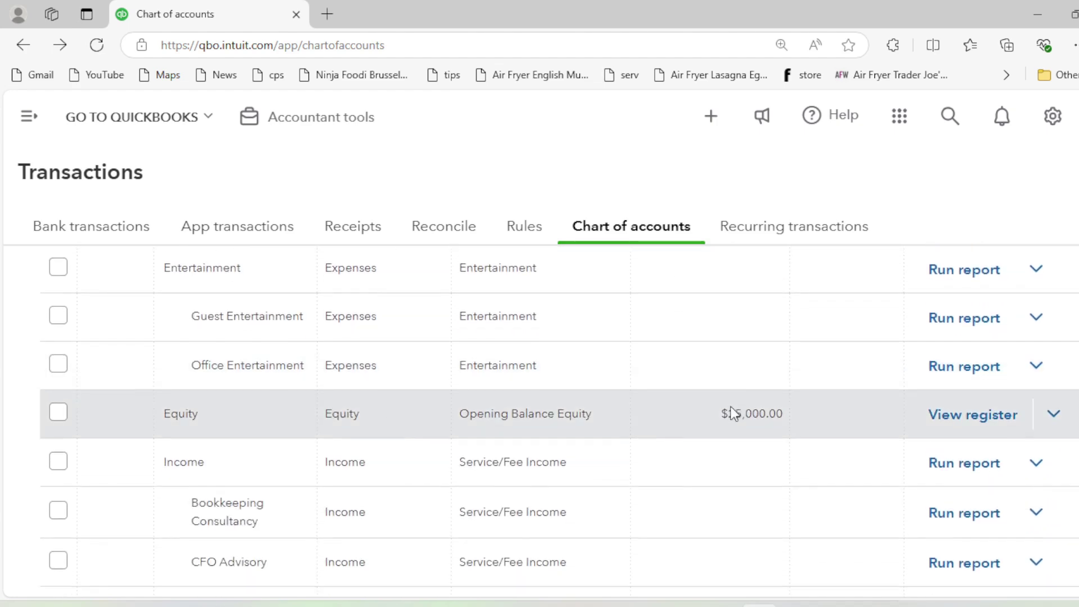
{"action": "scroll", "coordinate": [725, 399], "scroll_direction": "down", "scroll_amount": 4}
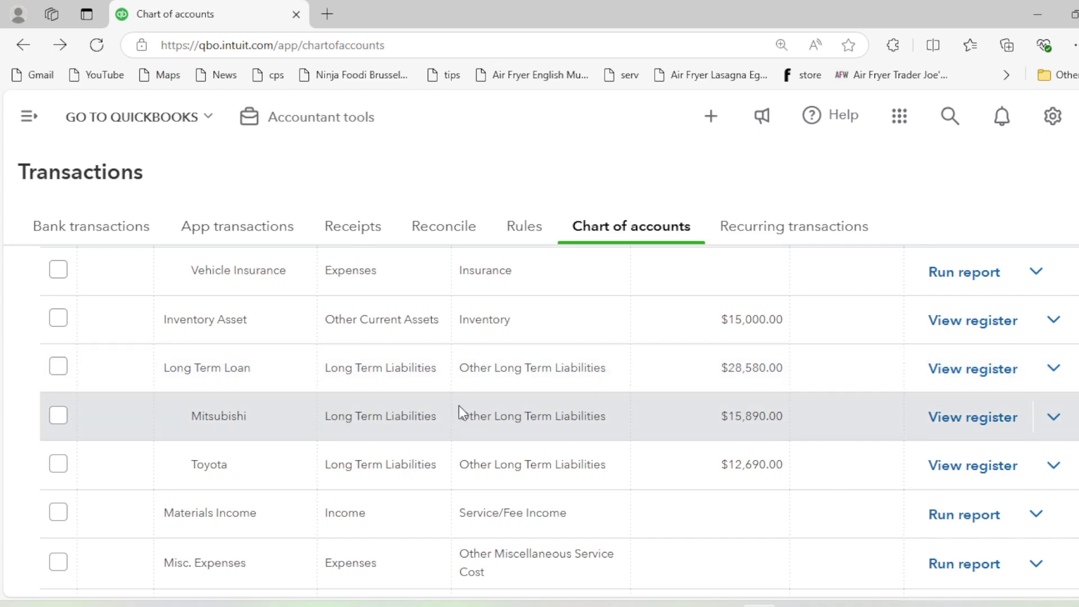
{"action": "scroll", "coordinate": [562, 394], "scroll_direction": "down", "scroll_amount": 2}
{"action": "scroll", "coordinate": [733, 369], "scroll_direction": "down", "scroll_amount": 10}
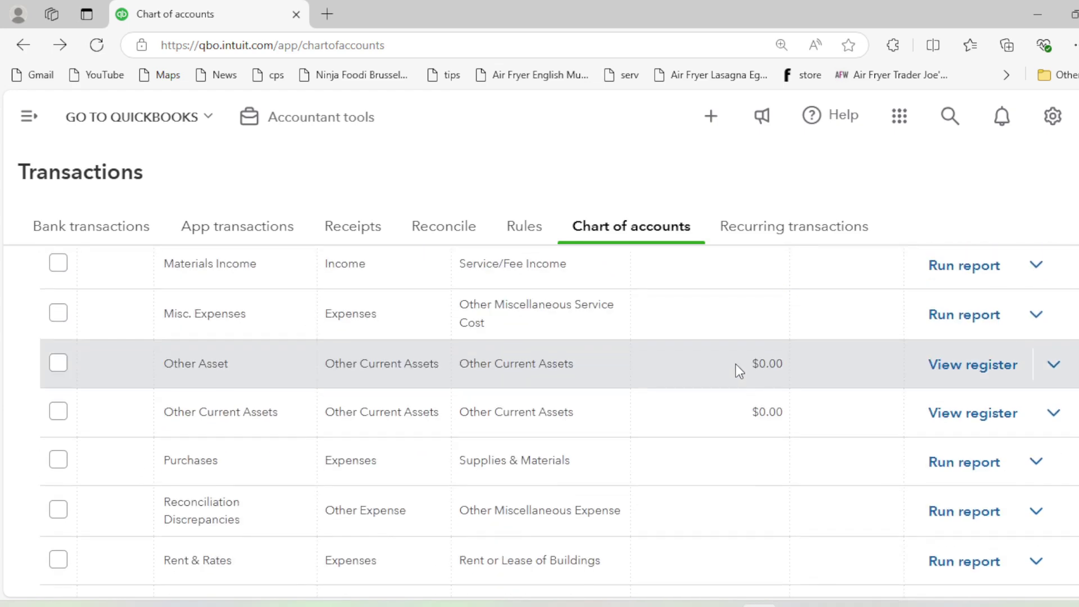
{"action": "scroll", "coordinate": [731, 370], "scroll_direction": "up", "scroll_amount": 6}
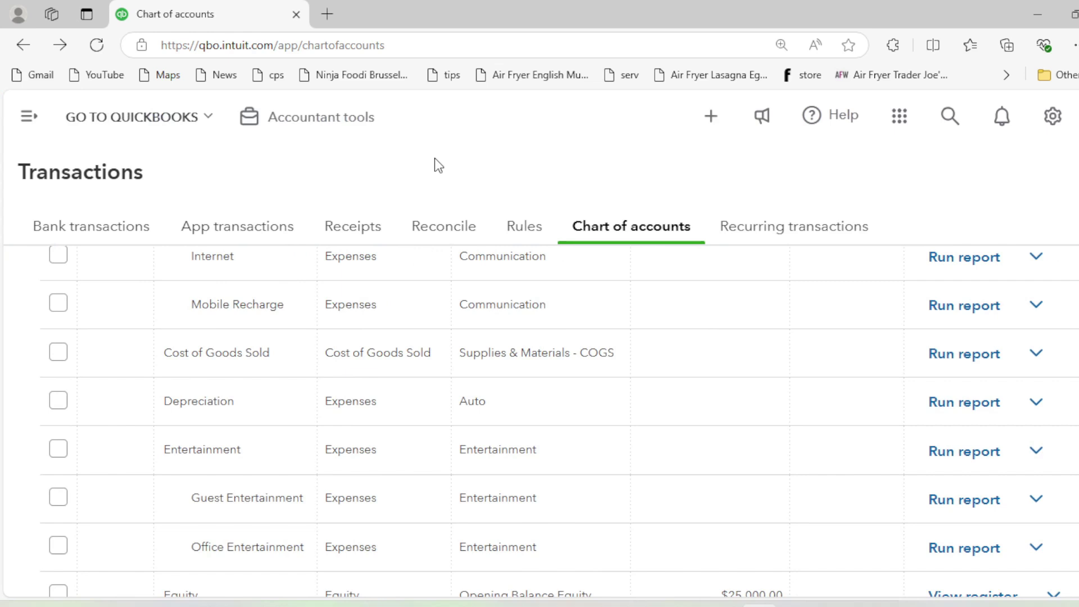
Reopen the full navigation sidebar beside the Chart of accounts.
{"action": "left_click", "coordinate": [21, 116]}
{"action": "mouse_move", "coordinate": [87, 404]}
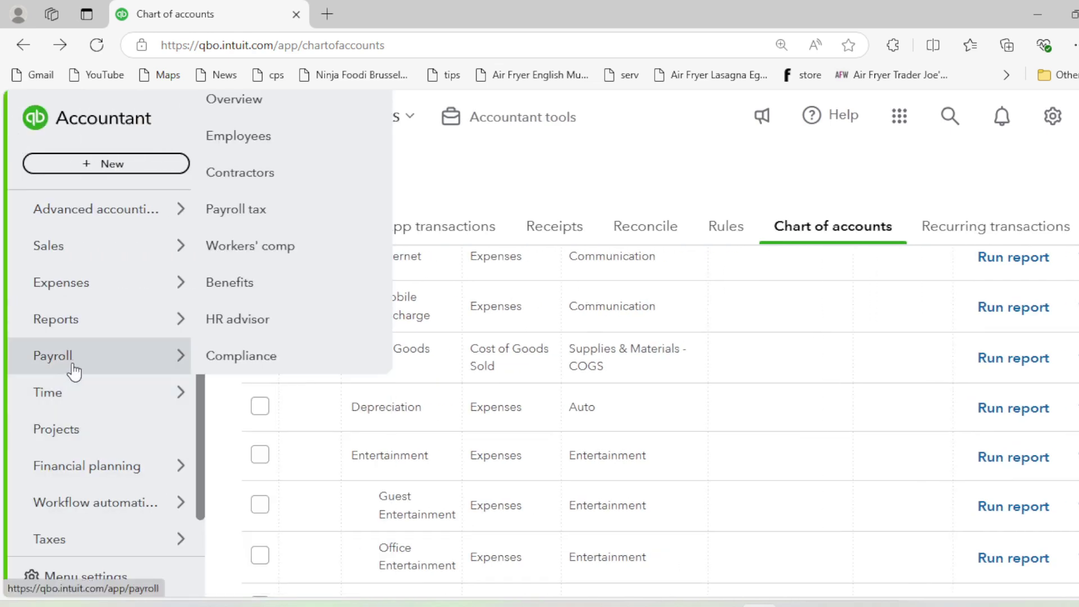
{"action": "scroll", "coordinate": [84, 371], "scroll_direction": "down", "scroll_amount": 1}
Go to Reports, hide the sidebar, and open Balance Sheet from Favorites.
{"action": "mouse_move", "coordinate": [99, 464]}
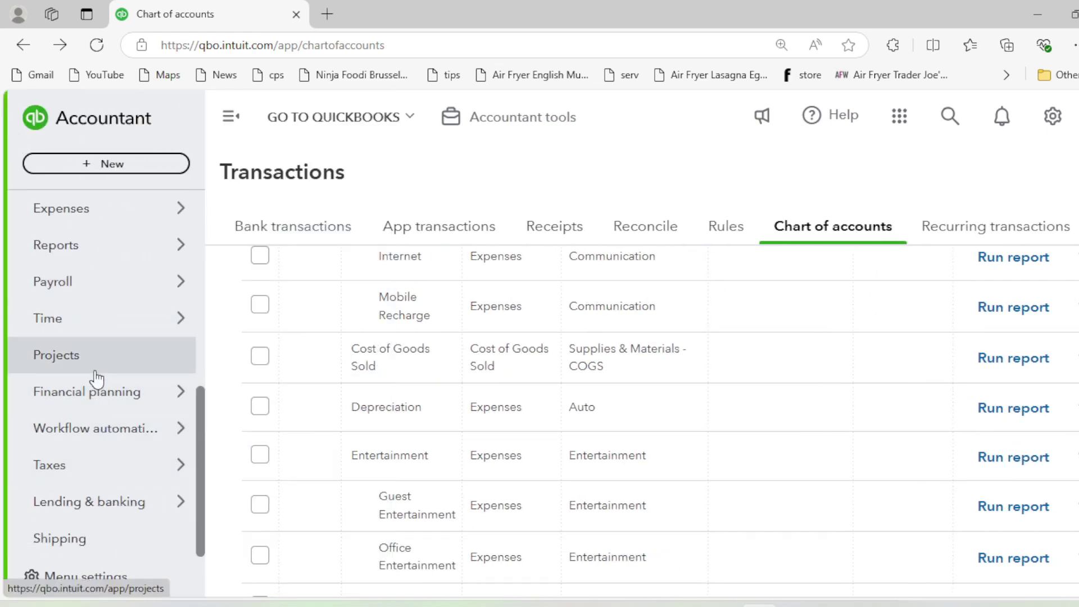
{"action": "mouse_move", "coordinate": [68, 245]}
{"action": "left_click", "coordinate": [225, 245]}
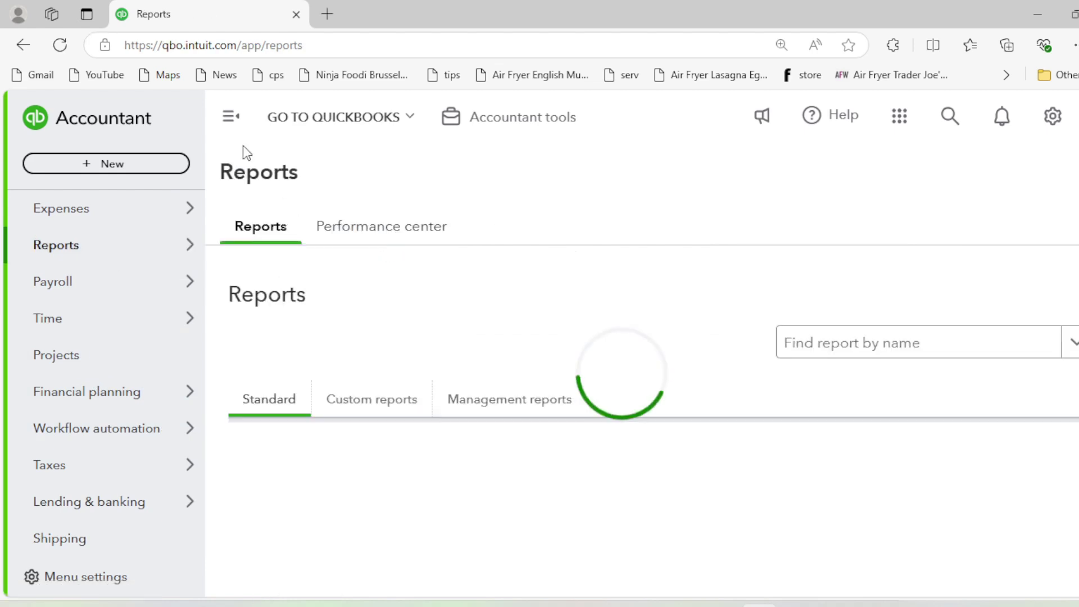
{"action": "left_click", "coordinate": [230, 116]}
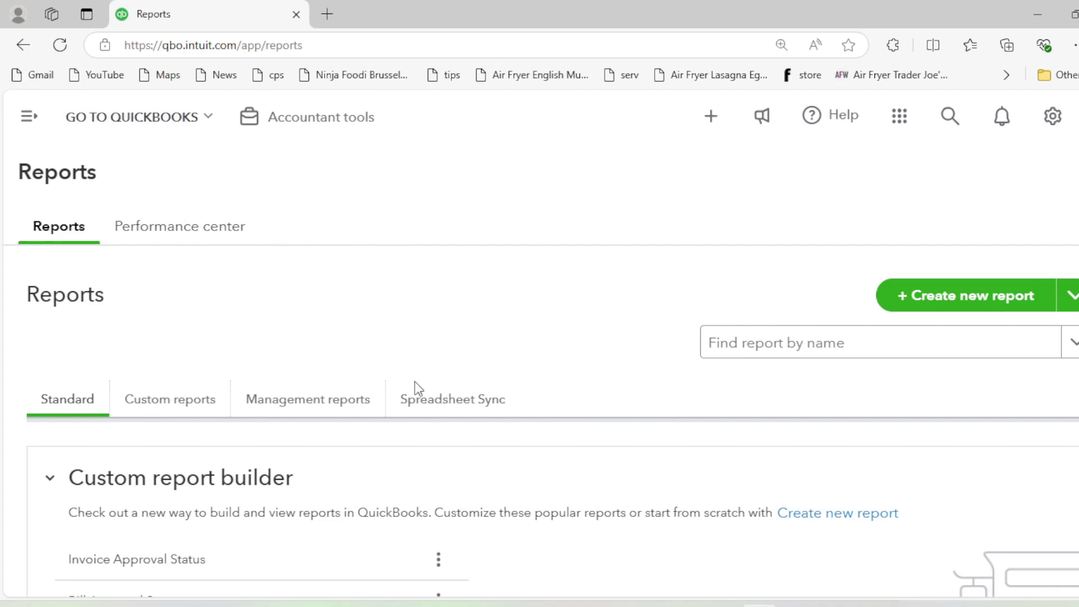
{"action": "scroll", "coordinate": [678, 439], "scroll_direction": "down", "scroll_amount": 5}
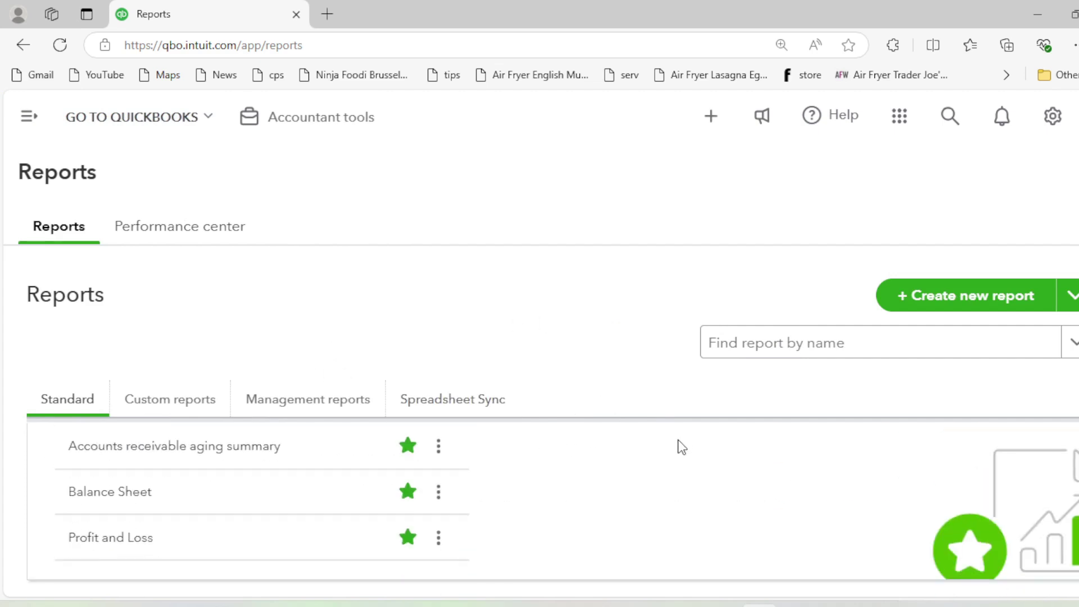
{"action": "scroll", "coordinate": [569, 465], "scroll_direction": "up", "scroll_amount": 1}
{"action": "scroll", "coordinate": [125, 506], "scroll_direction": "down", "scroll_amount": 1}
{"action": "left_click", "coordinate": [126, 501]}
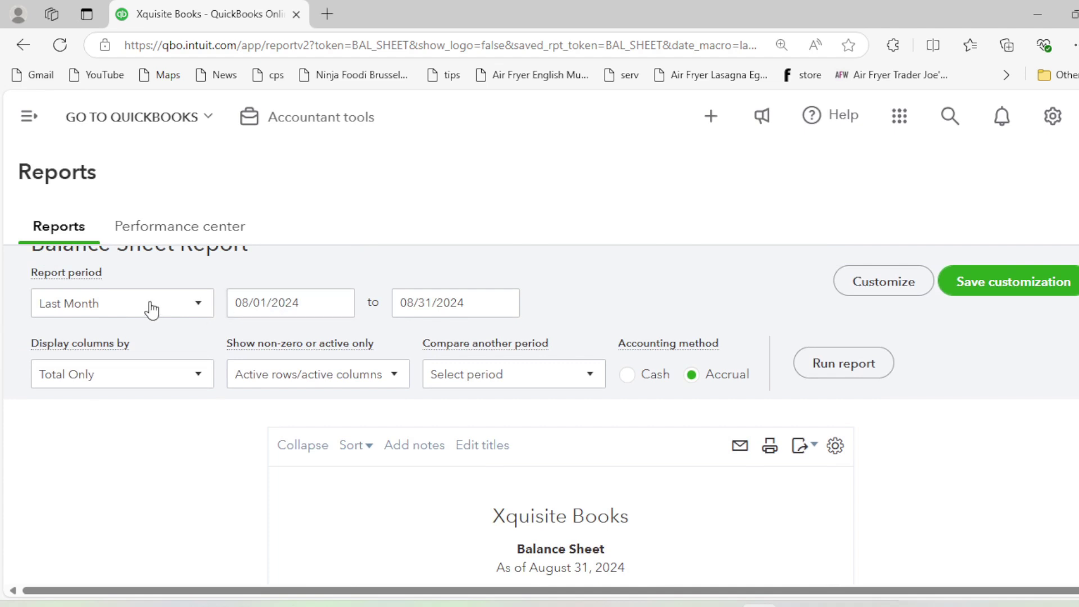
Set the report period to Last Year (01/01/2023–12/31/2023) and rerun the Balance Sheet.
{"action": "left_click", "coordinate": [151, 309]}
{"action": "scroll", "coordinate": [155, 364], "scroll_direction": "up", "scroll_amount": 5}
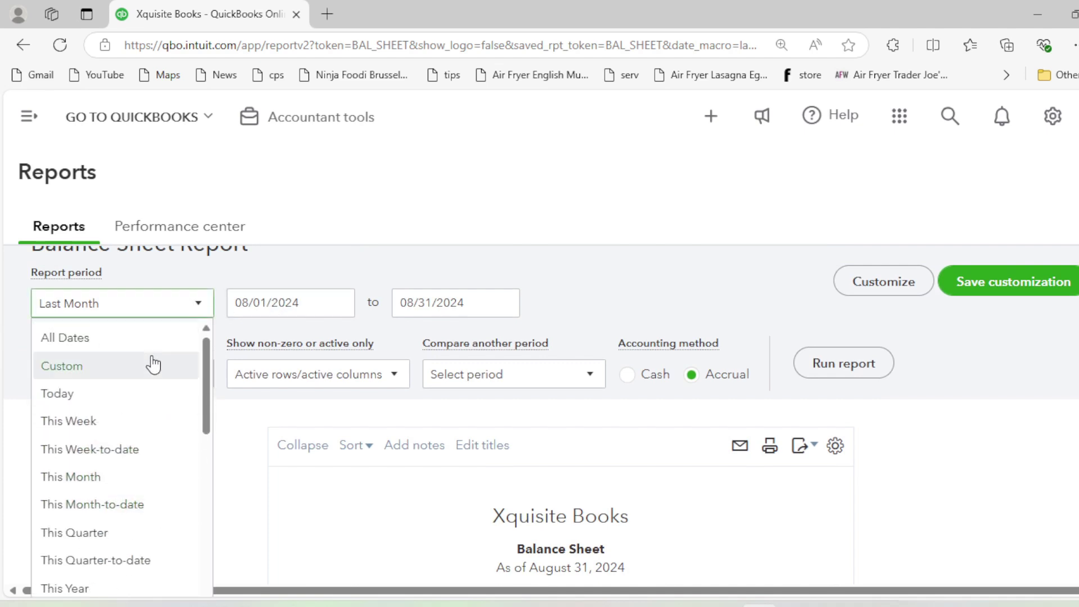
{"action": "scroll", "coordinate": [137, 415], "scroll_direction": "down", "scroll_amount": 3}
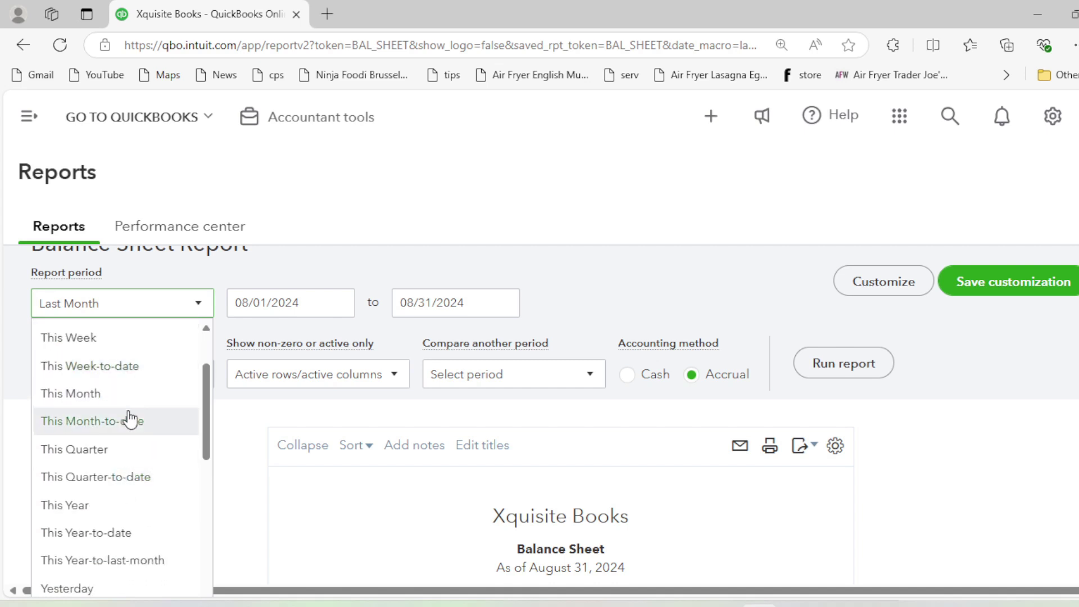
{"action": "scroll", "coordinate": [126, 427], "scroll_direction": "down", "scroll_amount": 6}
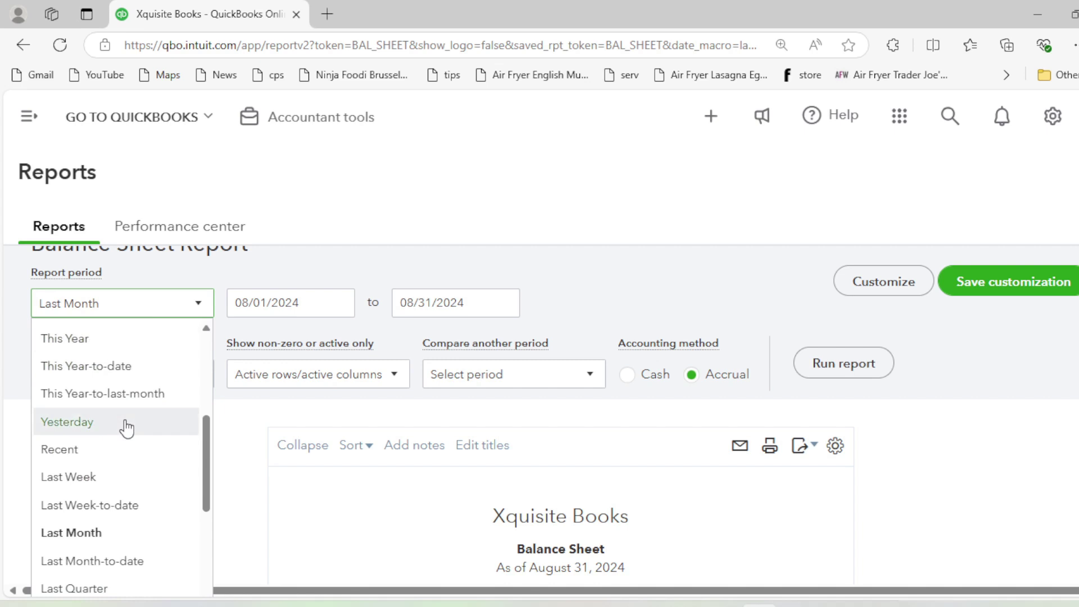
{"action": "scroll", "coordinate": [125, 421], "scroll_direction": "down", "scroll_amount": 9}
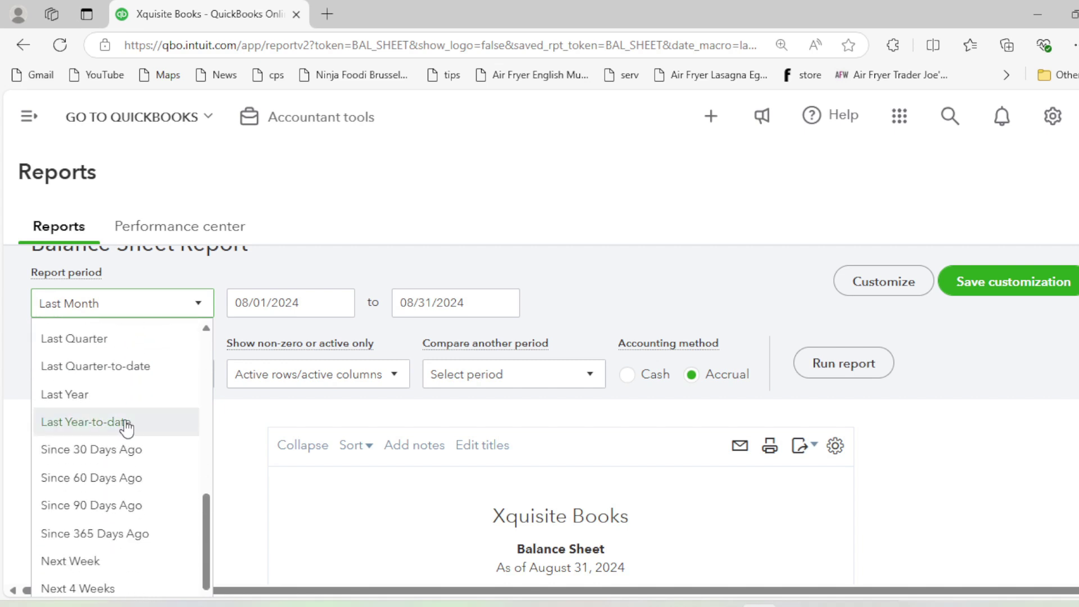
{"action": "left_click", "coordinate": [123, 400]}
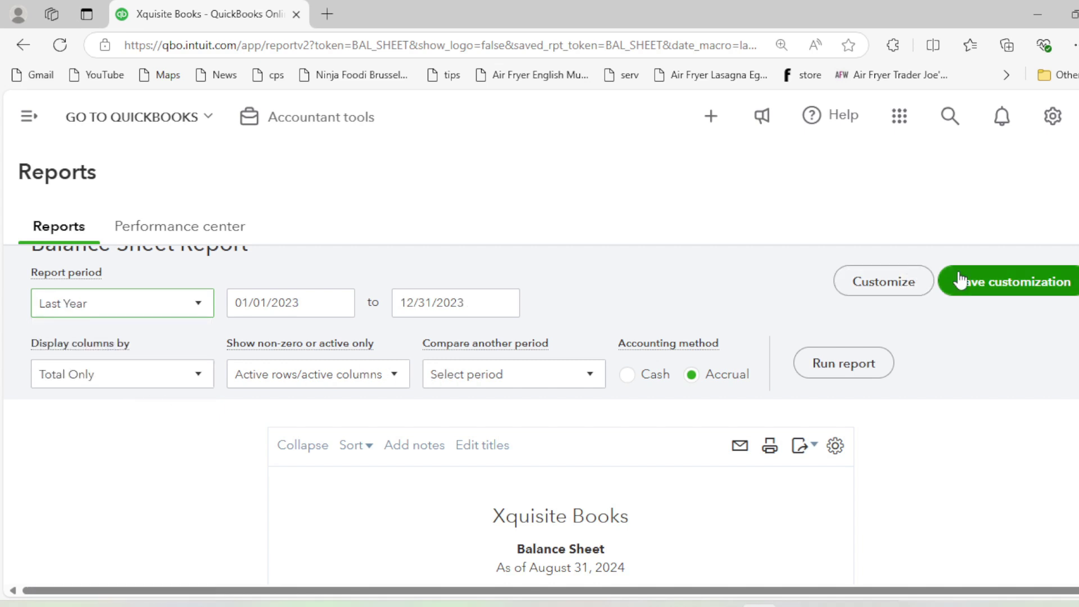
{"action": "left_click", "coordinate": [846, 374]}
{"action": "scroll", "coordinate": [818, 371], "scroll_direction": "down", "scroll_amount": 6}
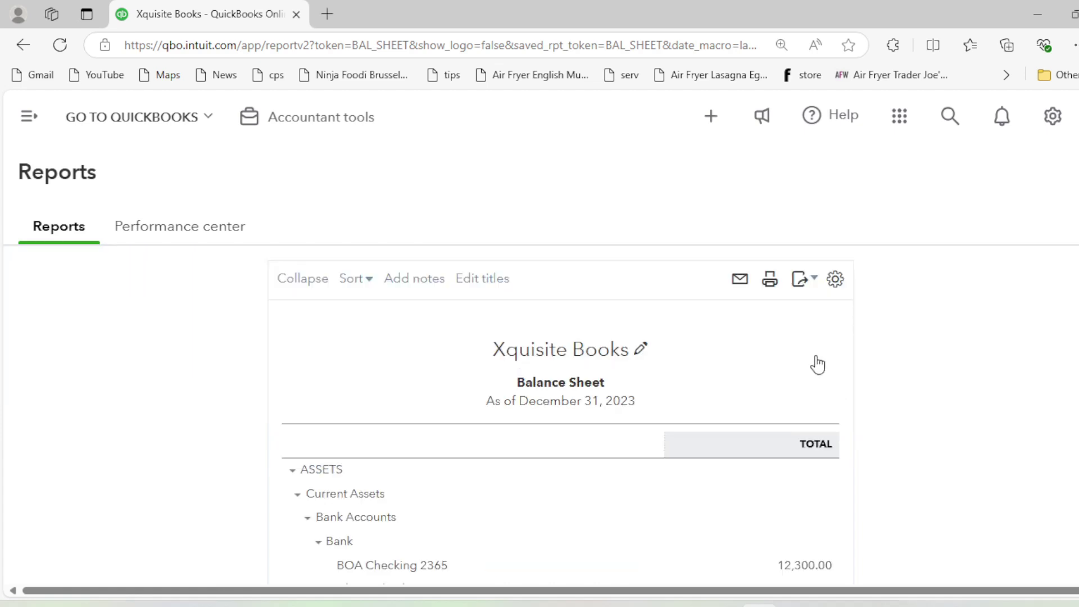
{"action": "scroll", "coordinate": [822, 393], "scroll_direction": "up", "scroll_amount": 2}
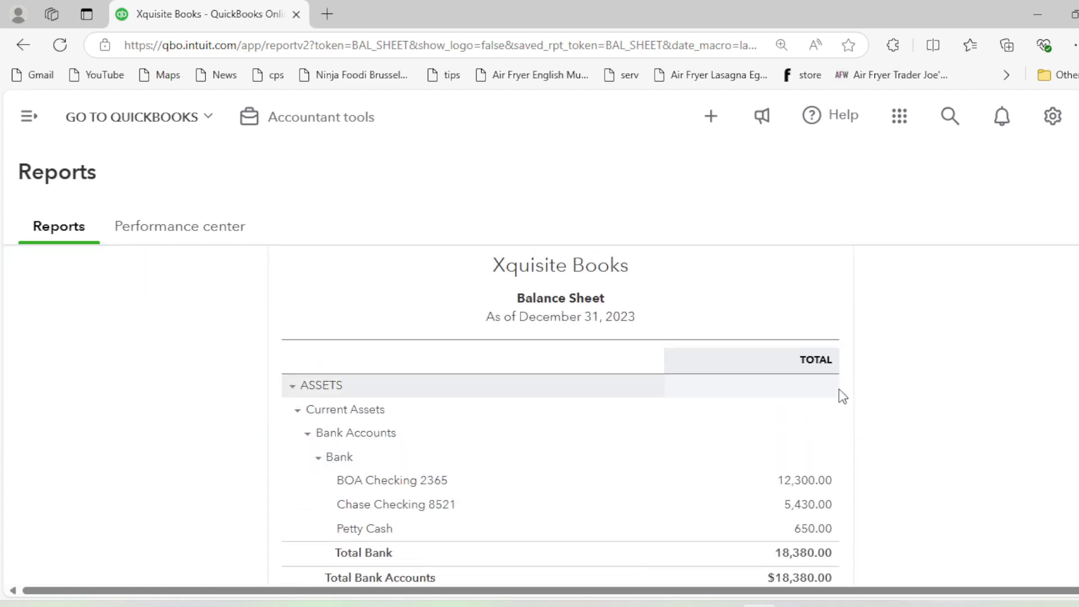
{"action": "scroll", "coordinate": [838, 393], "scroll_direction": "down", "scroll_amount": 8}
{"action": "scroll", "coordinate": [825, 424], "scroll_direction": "down", "scroll_amount": 3}
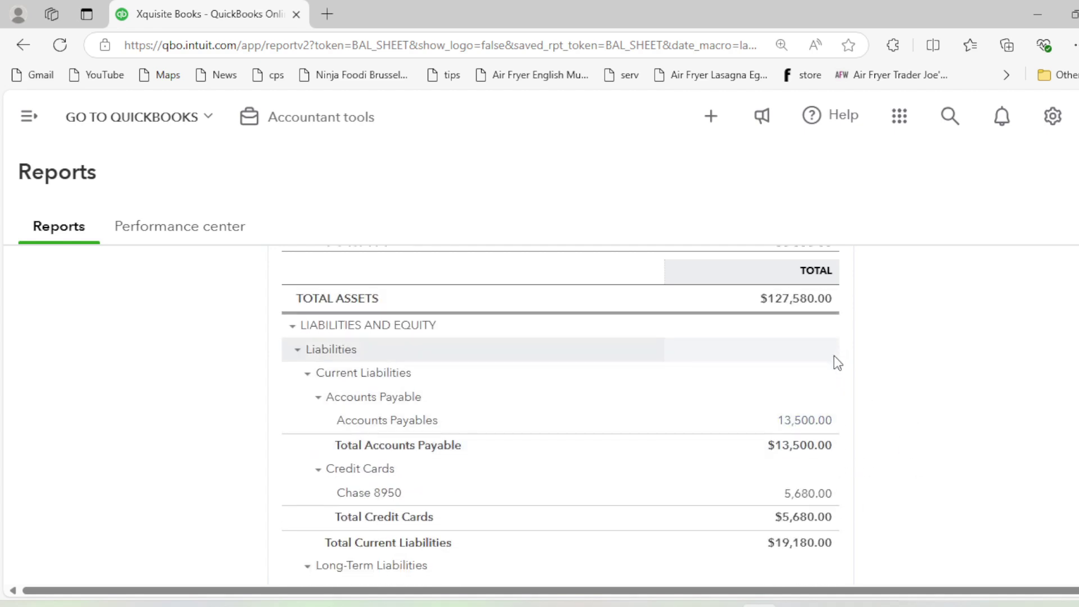
{"action": "scroll", "coordinate": [838, 362], "scroll_direction": "down", "scroll_amount": 6}
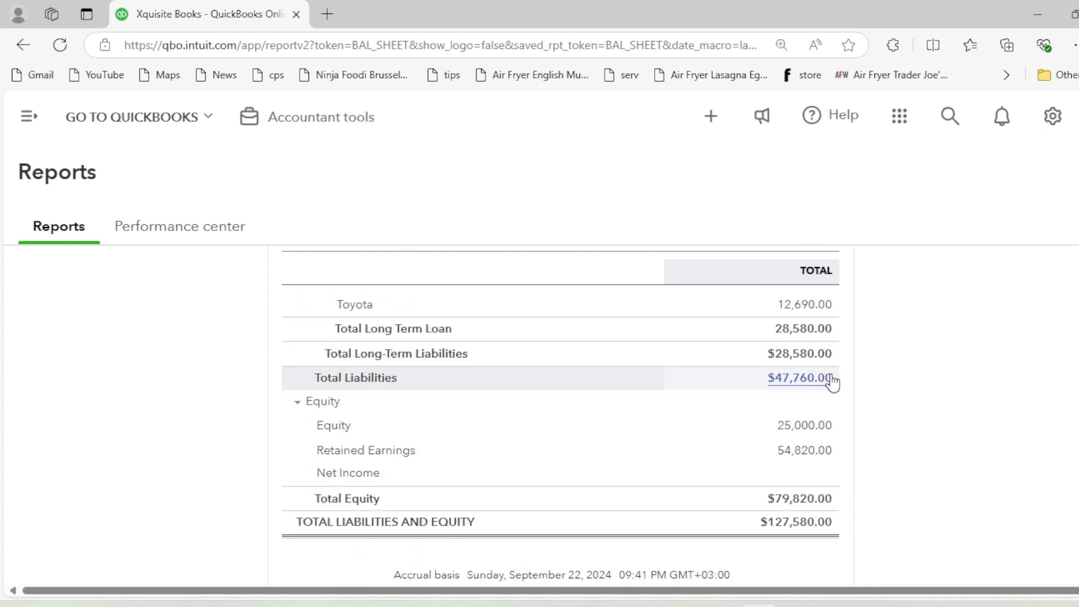
{"action": "scroll", "coordinate": [756, 410], "scroll_direction": "down", "scroll_amount": 2}
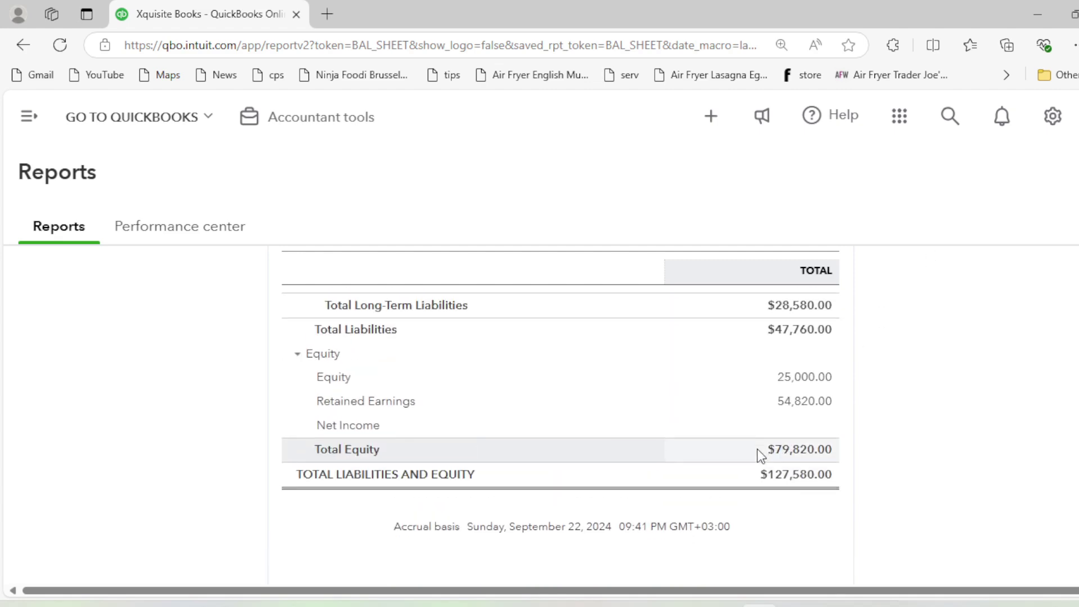
{"action": "scroll", "coordinate": [753, 447], "scroll_direction": "up", "scroll_amount": 15}
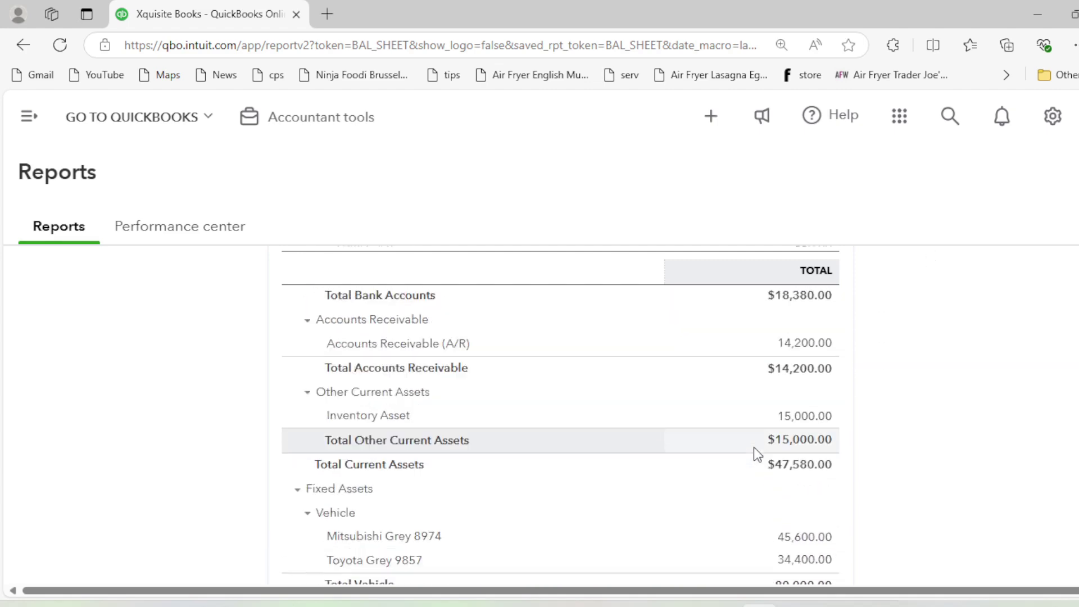
{"action": "scroll", "coordinate": [755, 453], "scroll_direction": "down", "scroll_amount": 3}
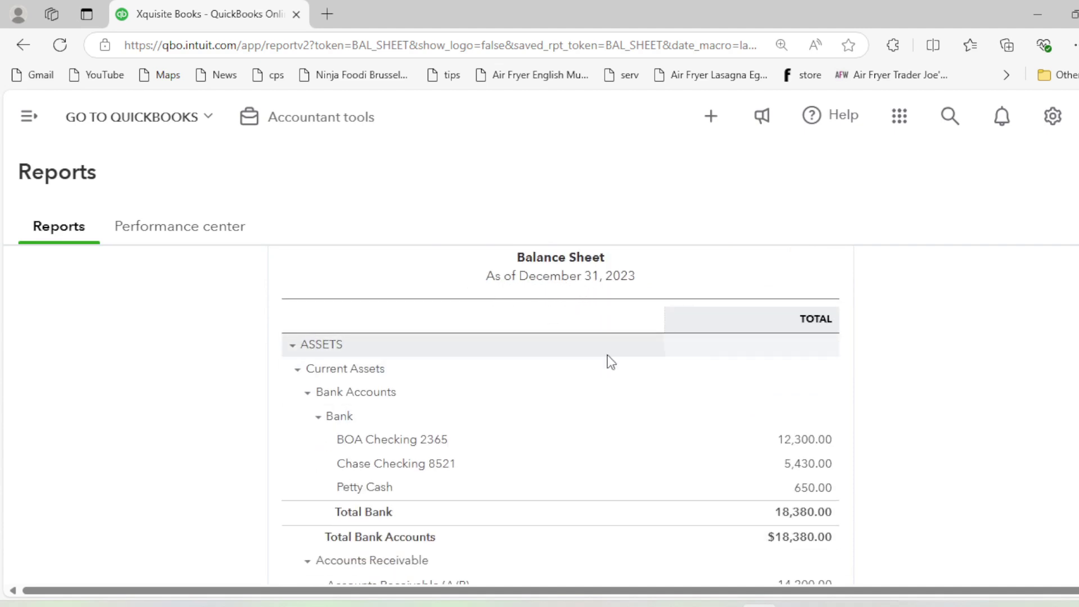
{"action": "scroll", "coordinate": [675, 393], "scroll_direction": "down", "scroll_amount": 2}
{"action": "scroll", "coordinate": [641, 398], "scroll_direction": "up", "scroll_amount": 2}
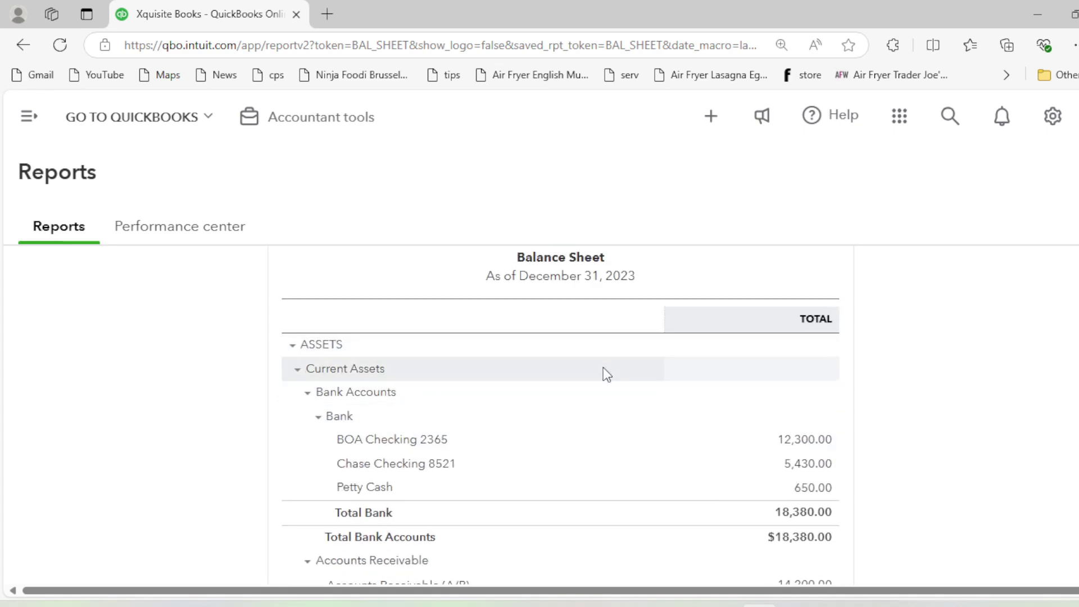
{"action": "scroll", "coordinate": [605, 373], "scroll_direction": "down", "scroll_amount": 2}
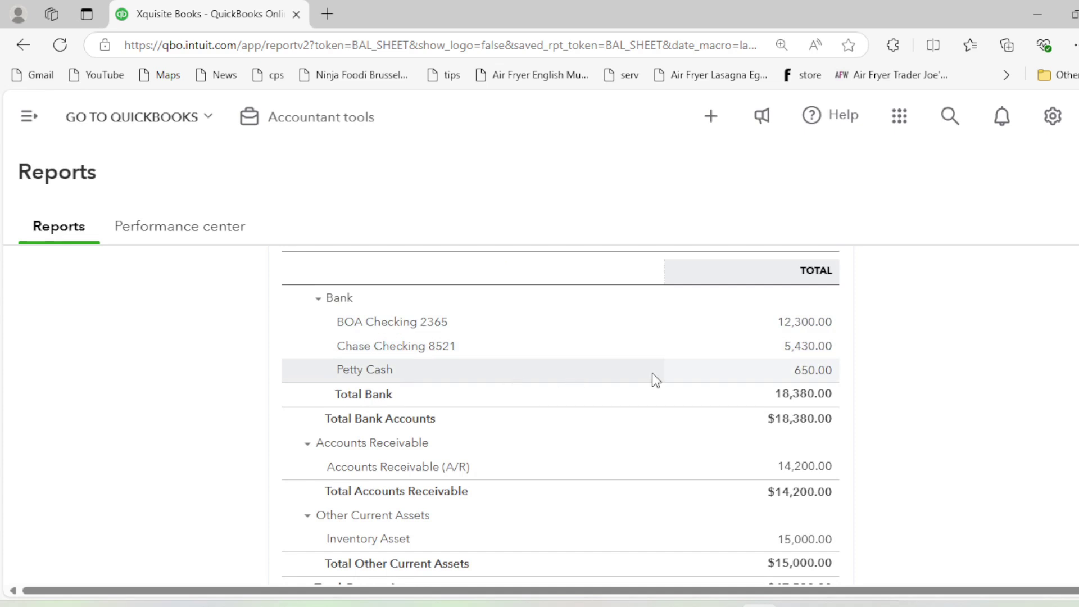
{"action": "scroll", "coordinate": [797, 372], "scroll_direction": "down", "scroll_amount": 3}
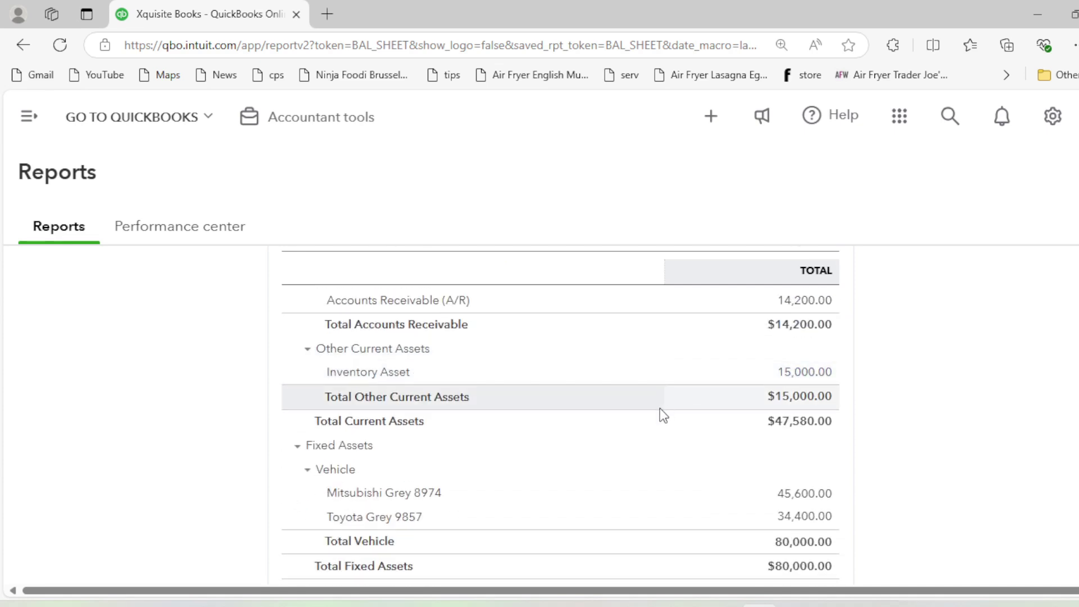
{"action": "scroll", "coordinate": [355, 437], "scroll_direction": "down", "scroll_amount": 3}
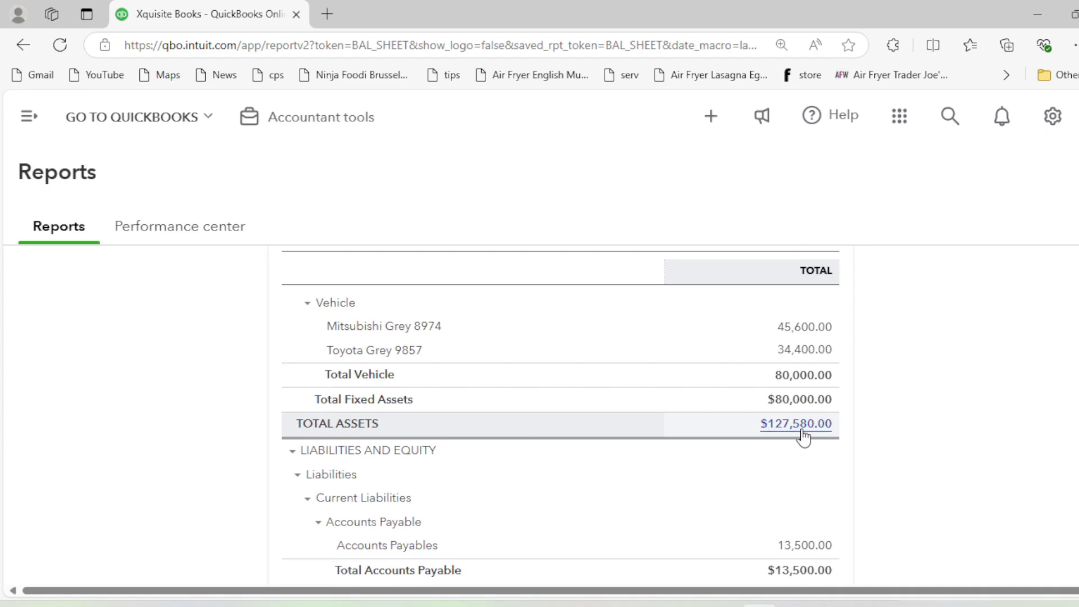
{"action": "key", "text": "alt+Tab"}
{"action": "scroll", "coordinate": [706, 378], "scroll_direction": "up", "scroll_amount": 3}
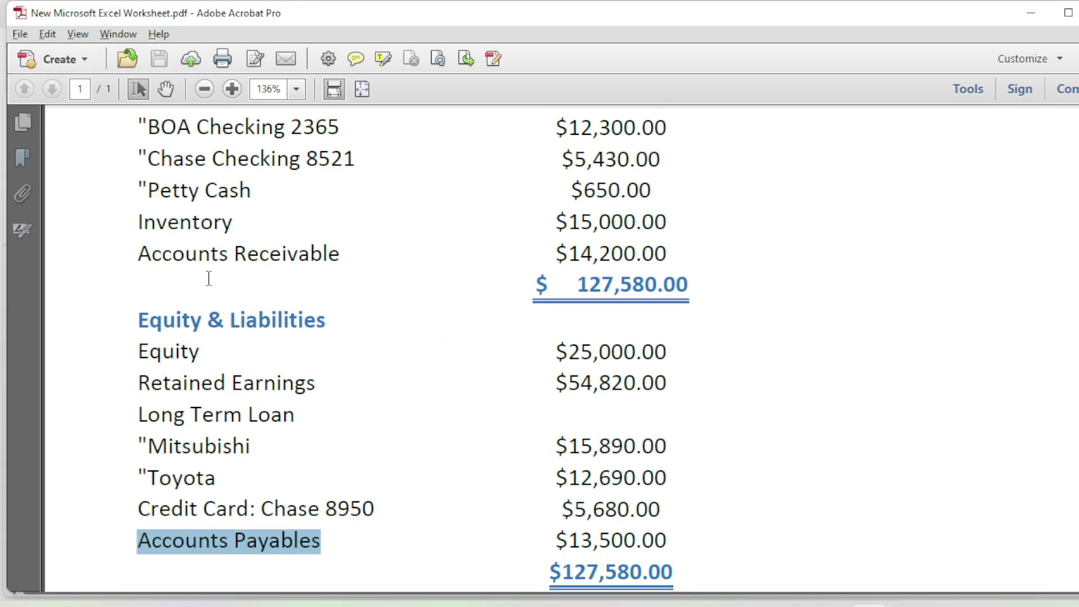
{"action": "left_click_drag", "start_coordinate": [192, 251], "coordinate": [559, 253]}
{"action": "left_click", "coordinate": [509, 294]}
{"action": "left_click_drag", "start_coordinate": [508, 284], "coordinate": [800, 285]}
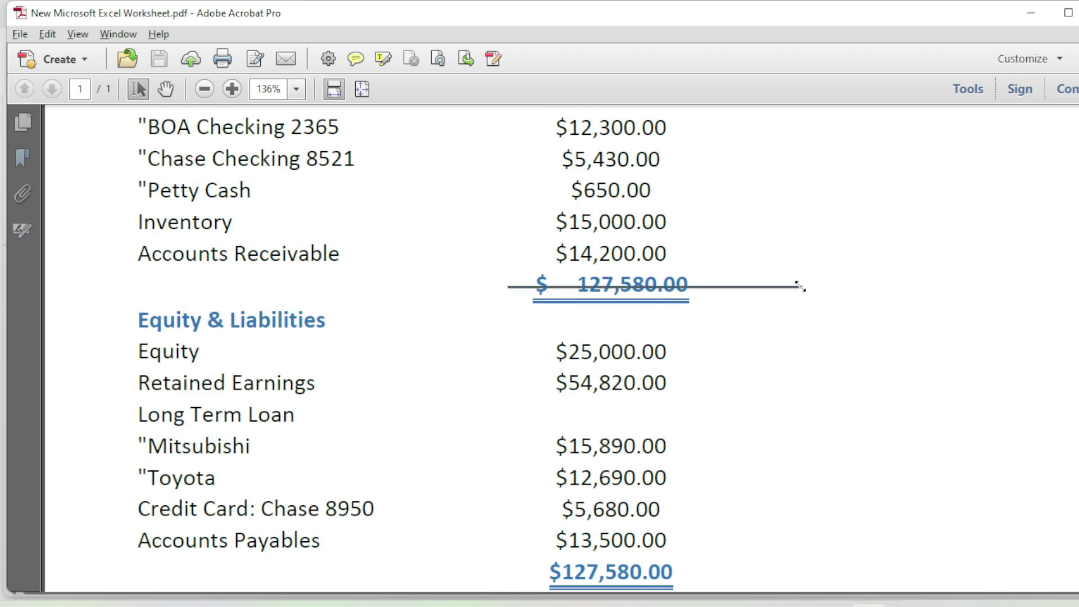
{"action": "key", "text": "alt+Tab"}
{"action": "scroll", "coordinate": [787, 315], "scroll_direction": "down", "scroll_amount": 5}
{"action": "scroll", "coordinate": [647, 360], "scroll_direction": "down", "scroll_amount": 3}
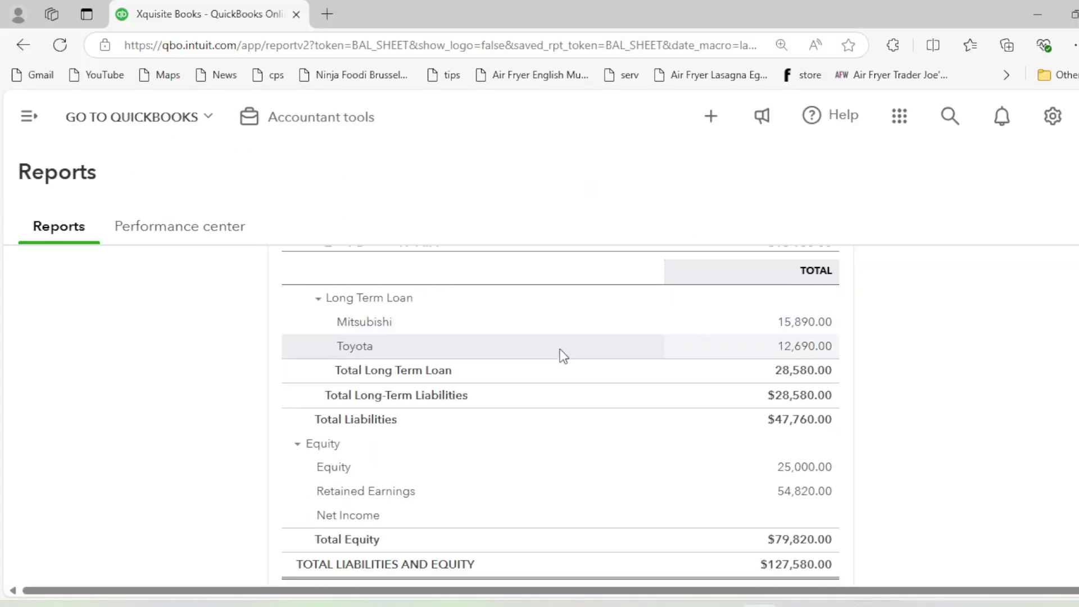
{"action": "scroll", "coordinate": [412, 427], "scroll_direction": "down", "scroll_amount": 3}
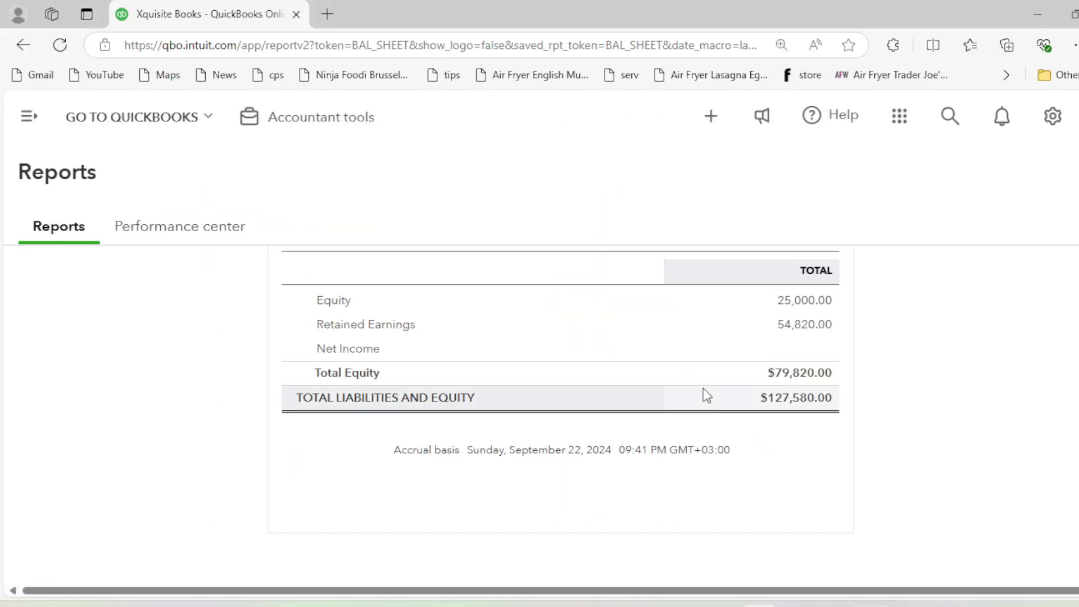
{"action": "scroll", "coordinate": [718, 410], "scroll_direction": "up", "scroll_amount": 10}
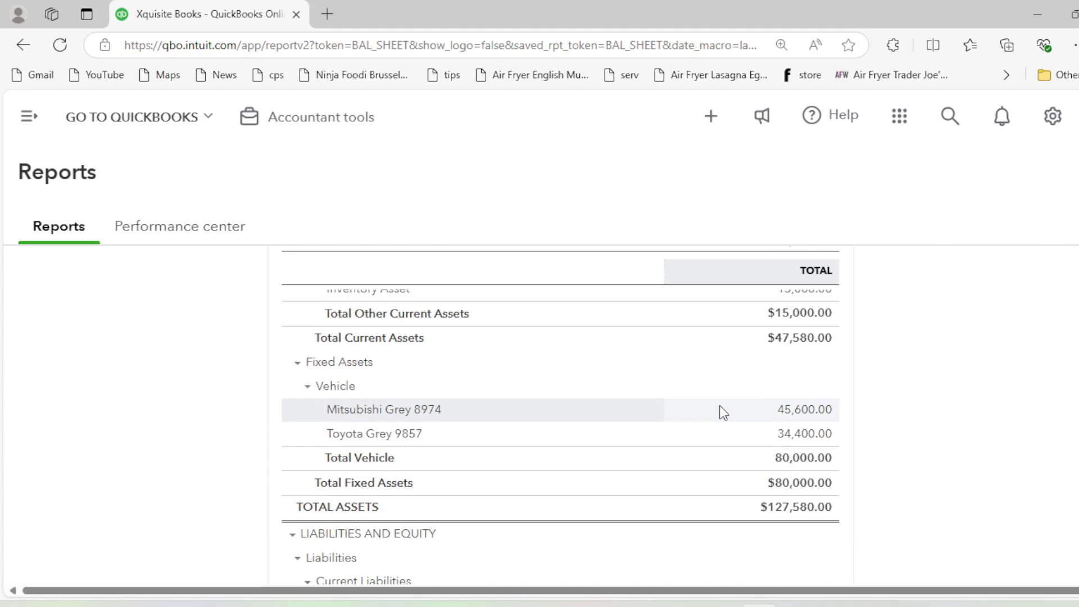
{"action": "scroll", "coordinate": [724, 413], "scroll_direction": "up", "scroll_amount": 10}
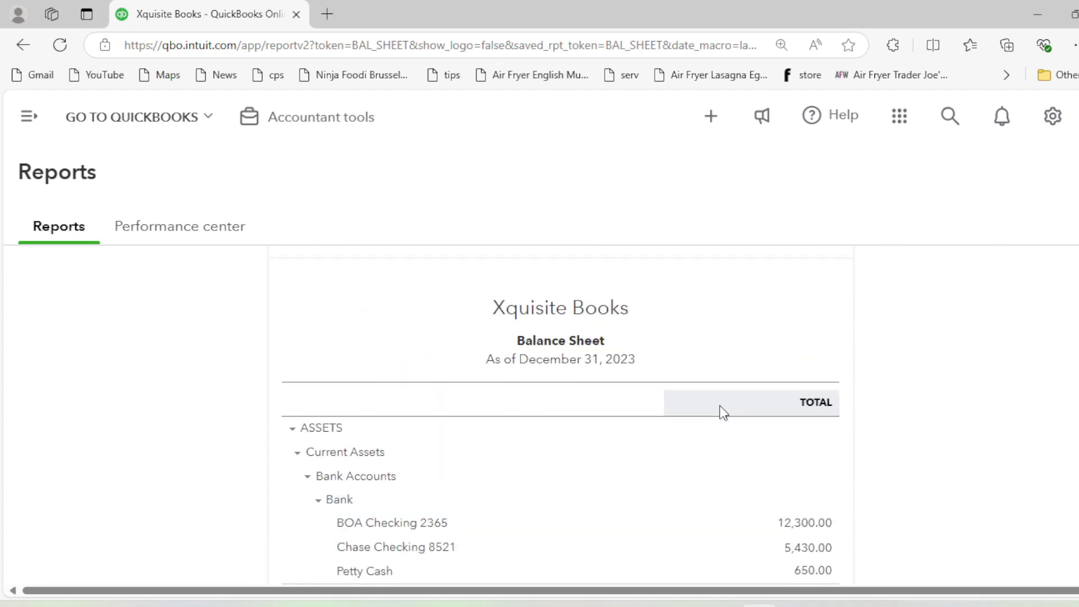
{"action": "scroll", "coordinate": [724, 414], "scroll_direction": "down", "scroll_amount": 3}
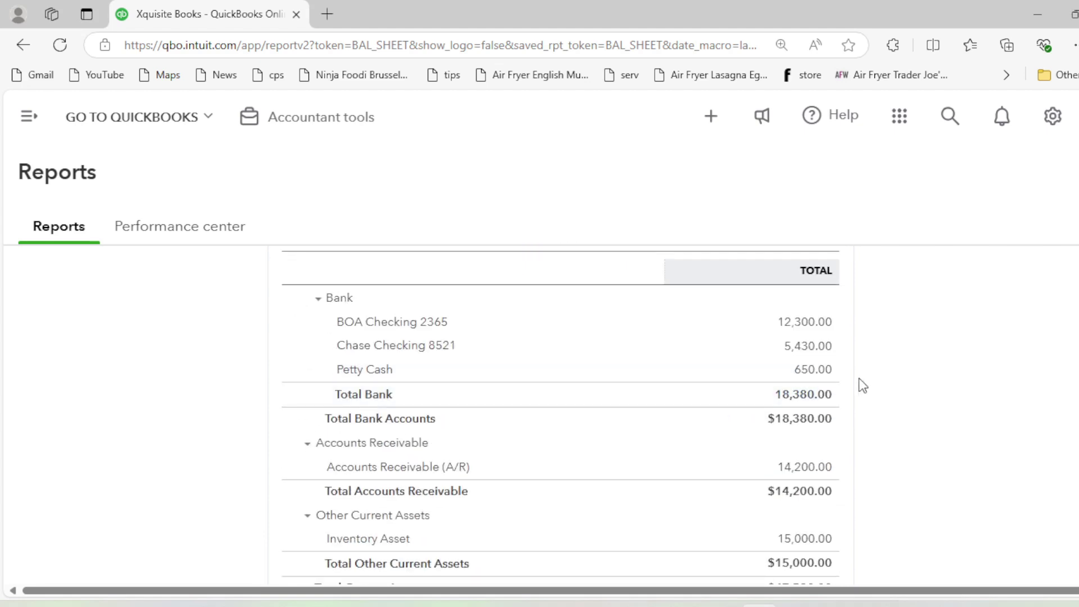